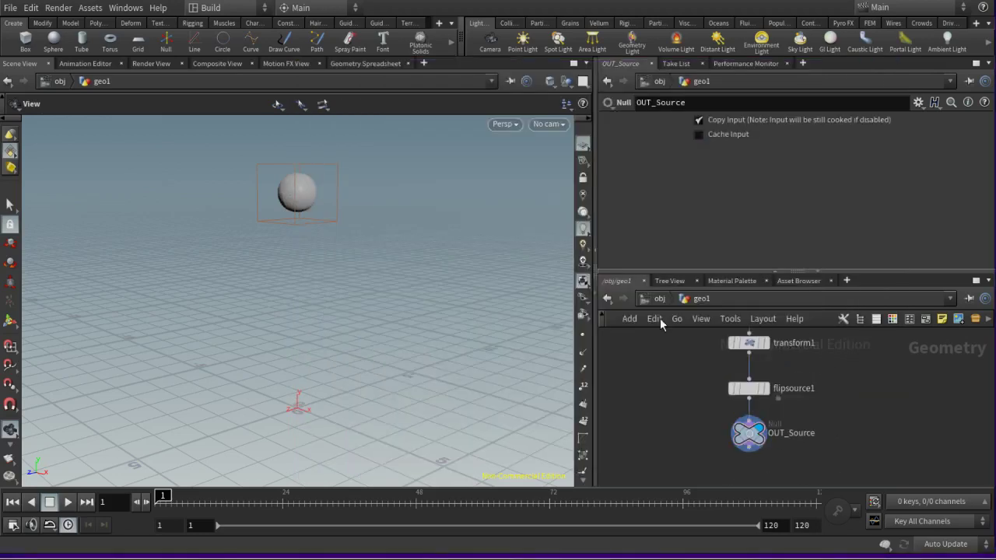
- Delete geo1 at the object level, leaving /obj empty for a new geometry object
left_click(659, 299)
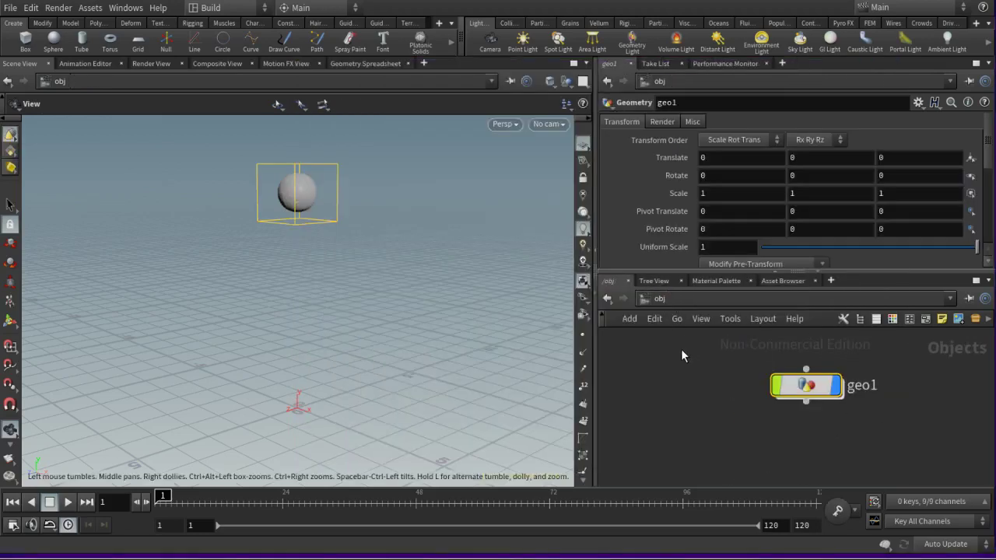
key("Delete")
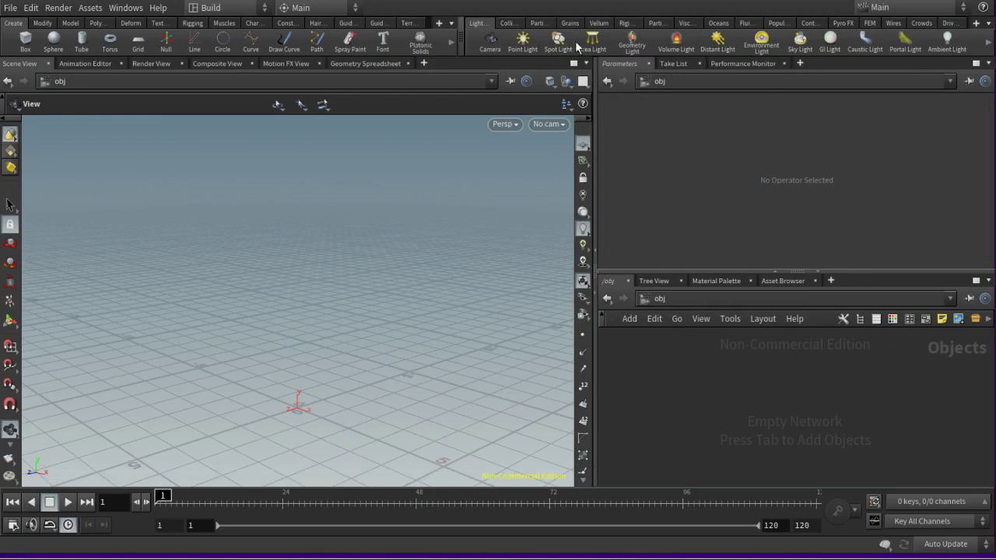
key("Tab")
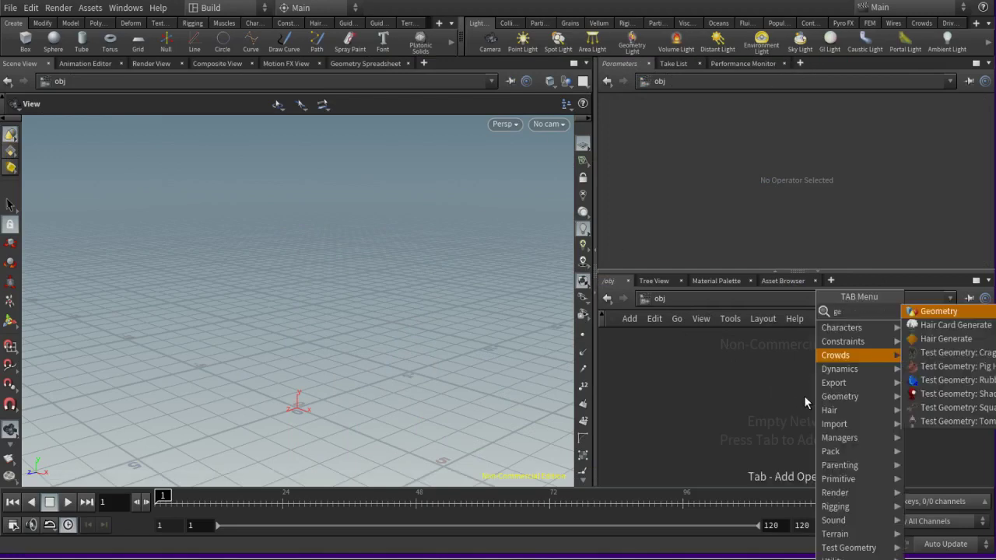
- Create a new geometry object, rename it FLIP_SImulation and dive inside it
left_click(935, 313)
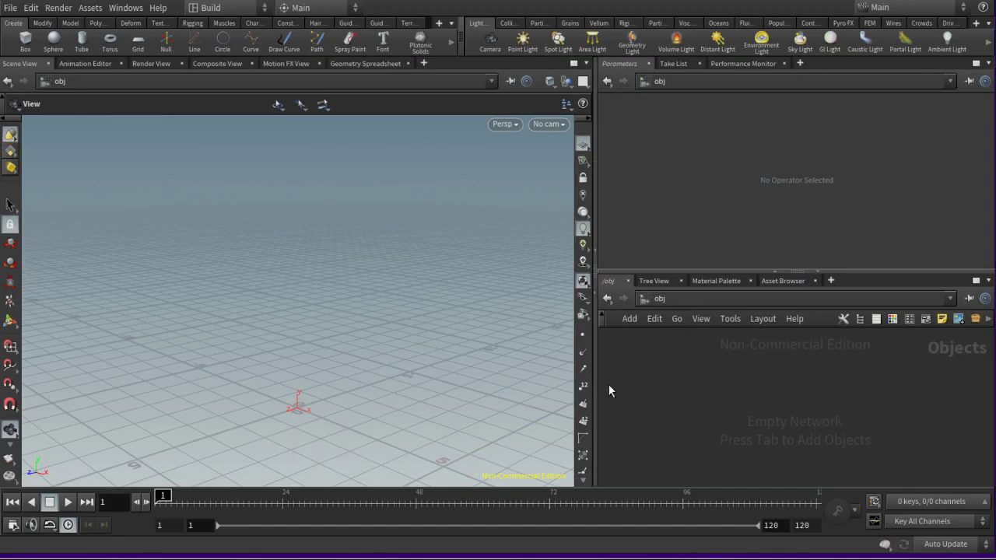
scroll(315, 366, "up", 2)
scroll(859, 408, "up", 3)
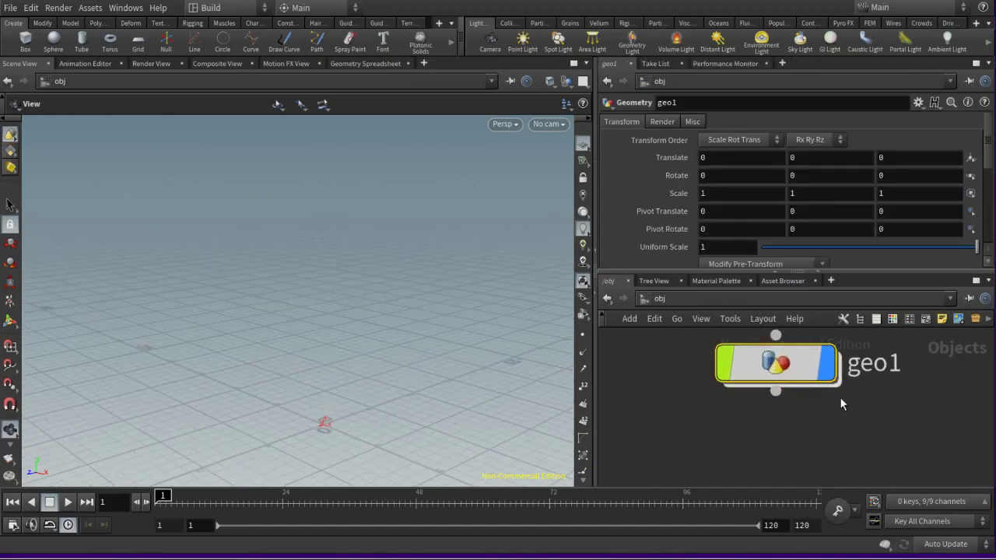
double_click(876, 367)
type("FL")
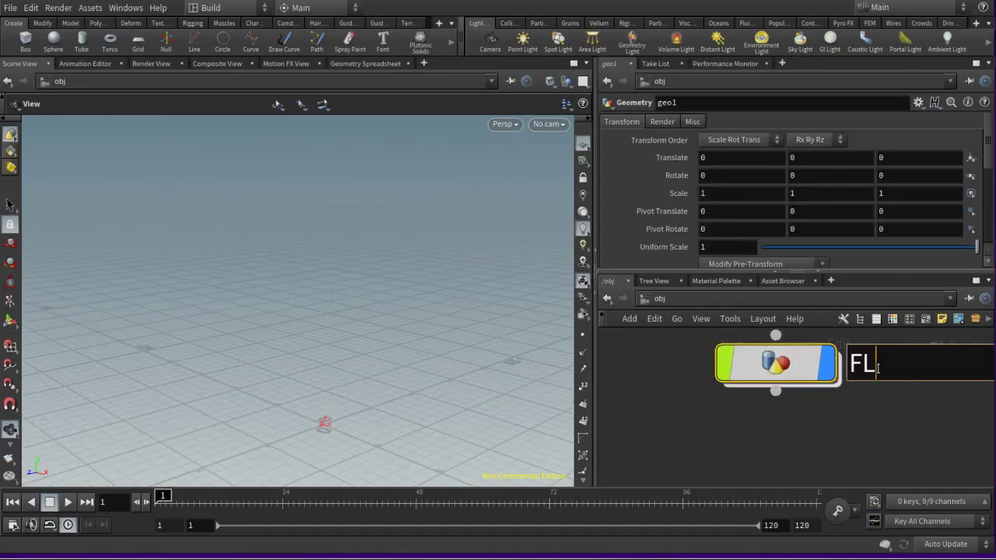
type("IP_SImulat")
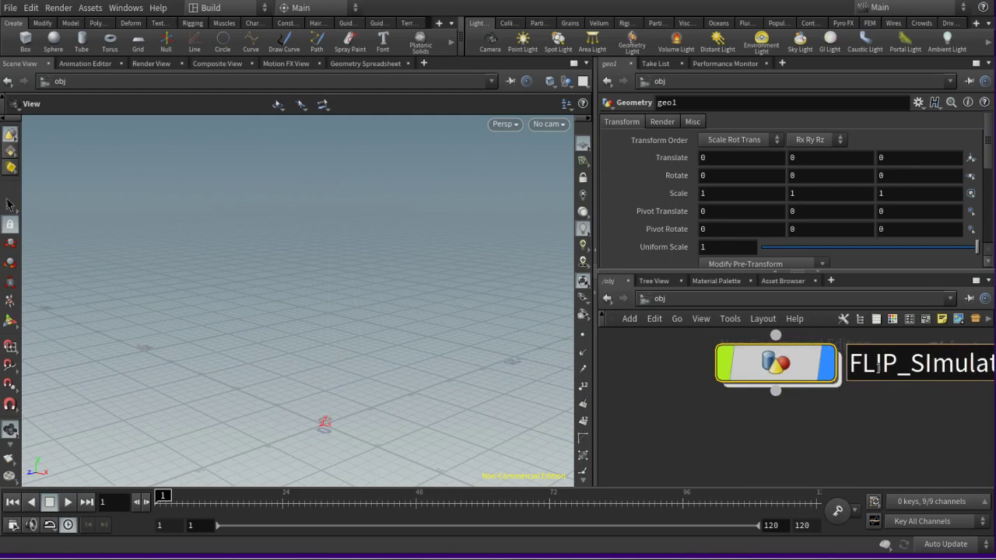
key("Return")
key("Return")
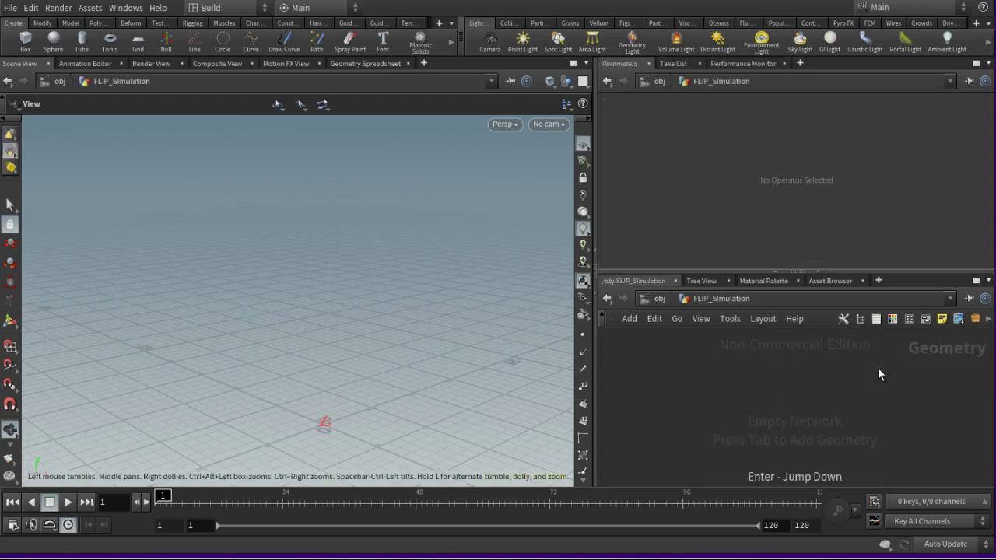
- Search the node list for 'fl' inside FLIP_SImulation, then dismiss it
key("Tab")
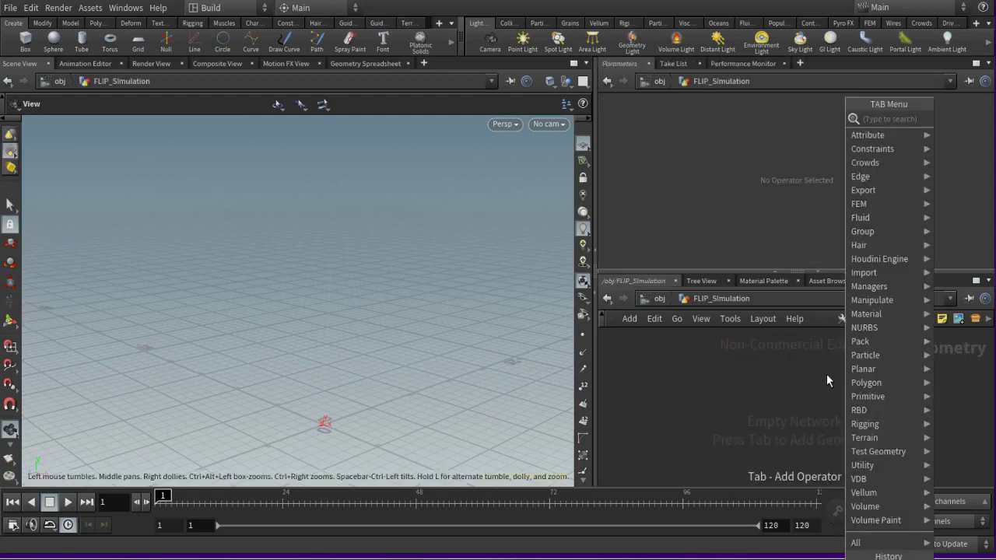
type("fl")
key("Escape")
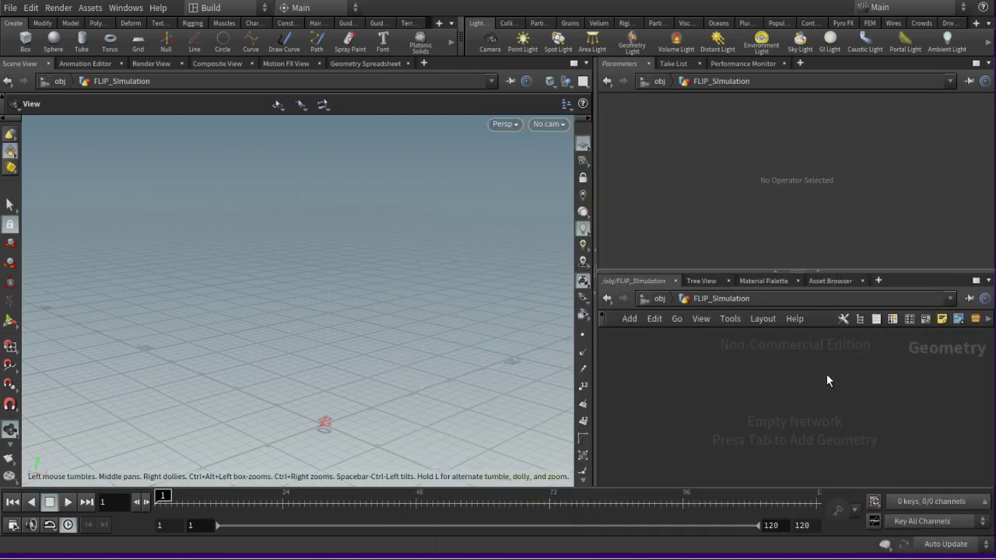
- Place a sphere node in the FLIP_SImulation network and frame it in the viewport
left_click(826, 373)
mouse_move(456, 374)
left_mouse_down()
mouse_move(205, 329)
mouse_move(481, 351)
mouse_move(478, 327)
left_mouse_up()
scroll(827, 400, "down", 2)
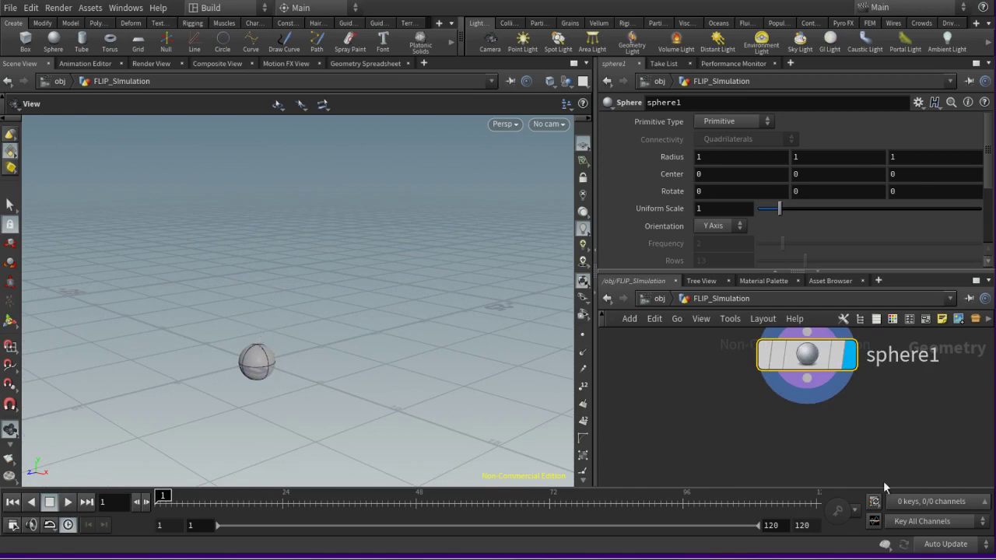
scroll(863, 466, "down", 1)
scroll(842, 443, "down", 1)
- Append a Transform below sphere1 with Translate Y 6 and Uniform Scale 0.5
key("Tab")
type("tra")
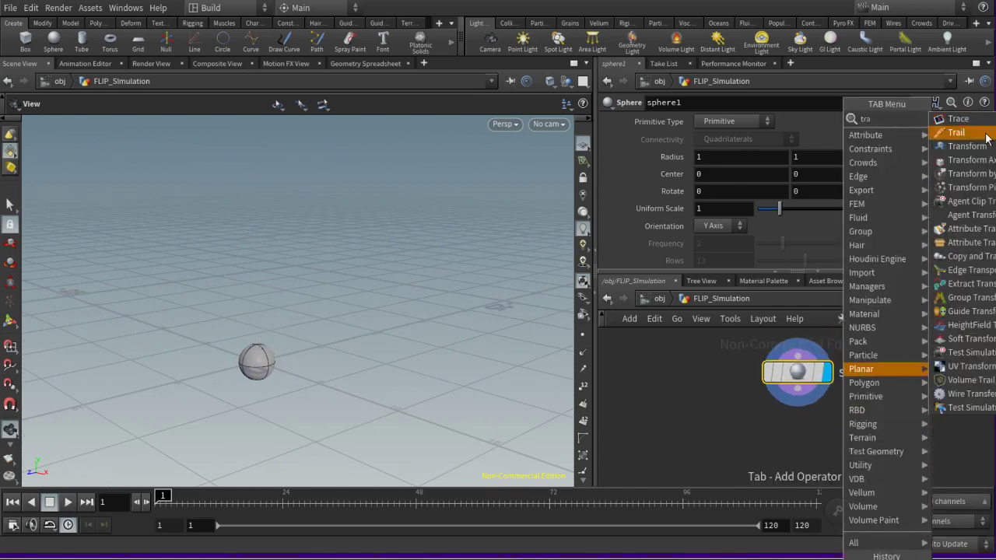
left_click(985, 136)
left_click(797, 438)
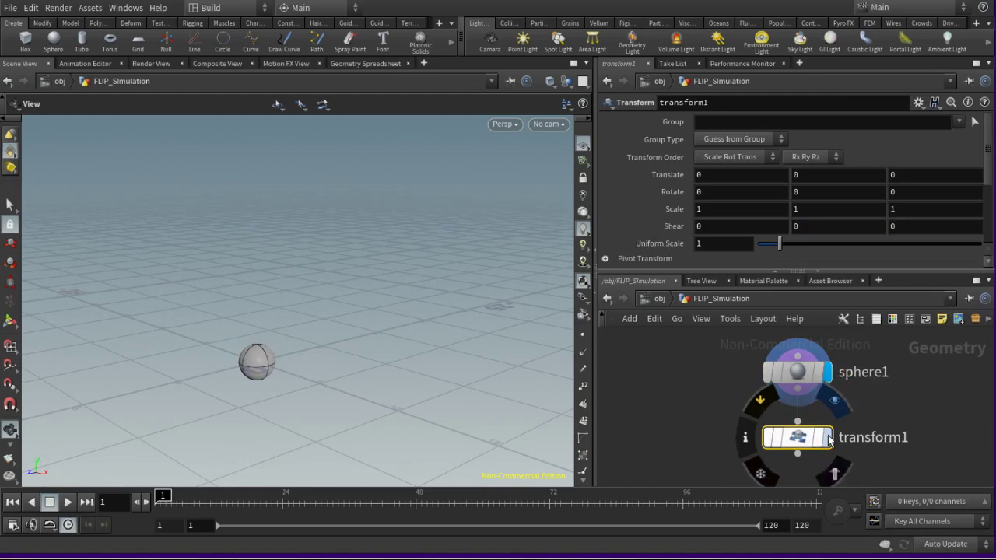
left_click(829, 193)
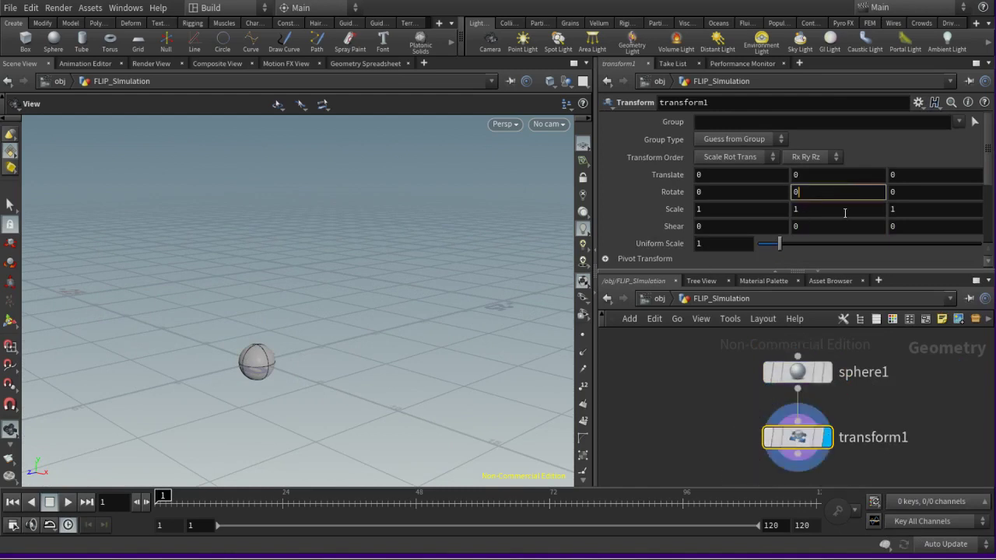
double_click(834, 209)
key("Up")
key("Up")
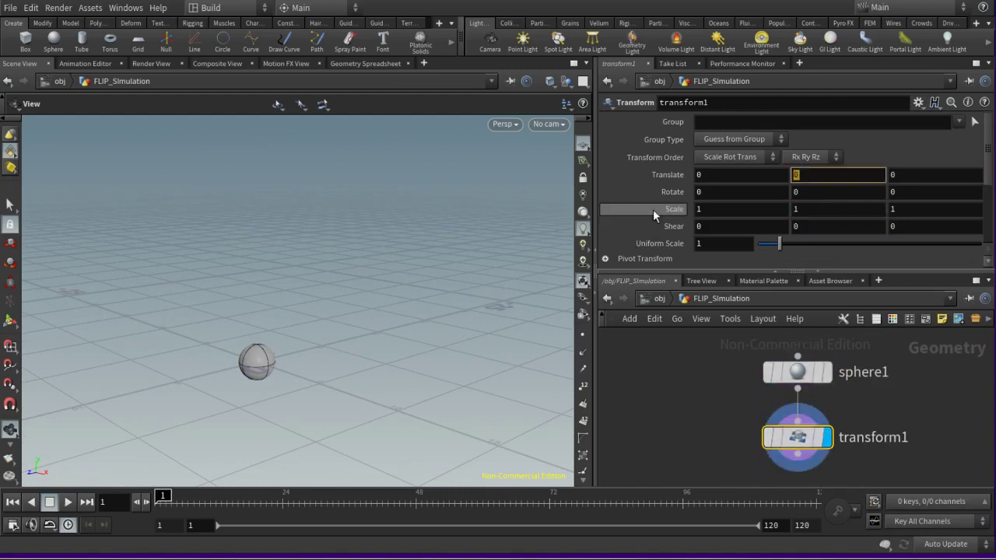
type("6")
key("Return")
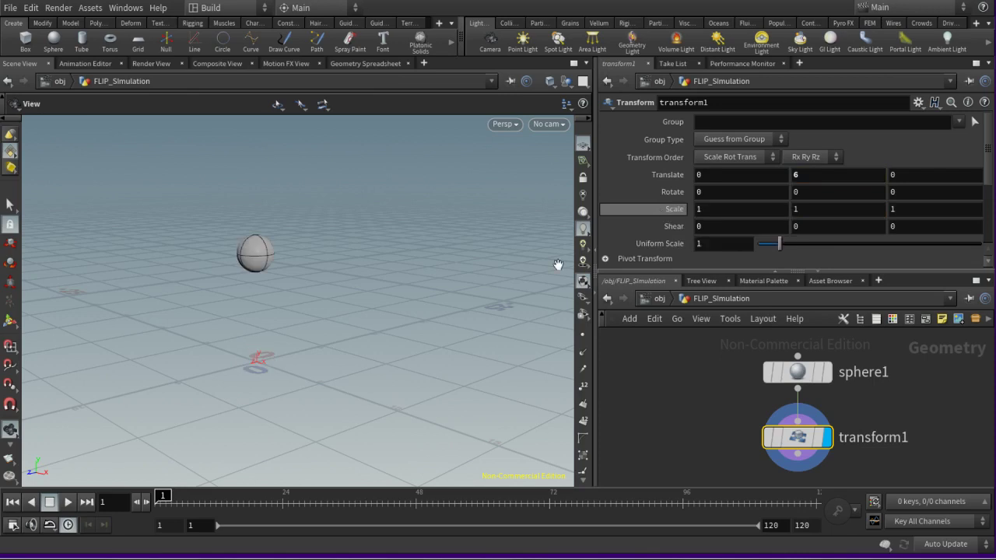
double_click(738, 243)
type(".")
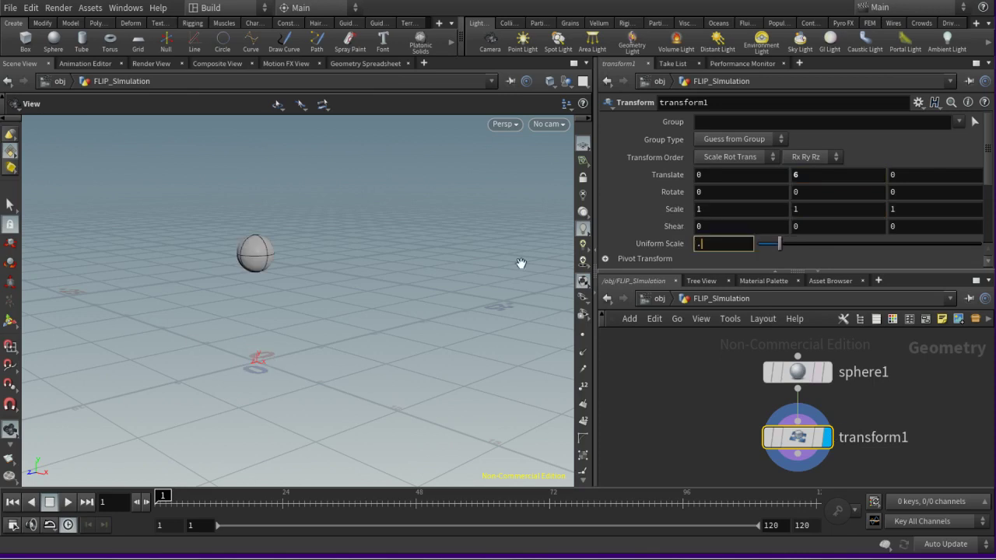
type("5")
key("Return")
- Reframe the view and search the node list for 'sour'
mouse_move(471, 285)
left_mouse_down()
mouse_move(363, 334)
mouse_move(382, 329)
left_mouse_up()
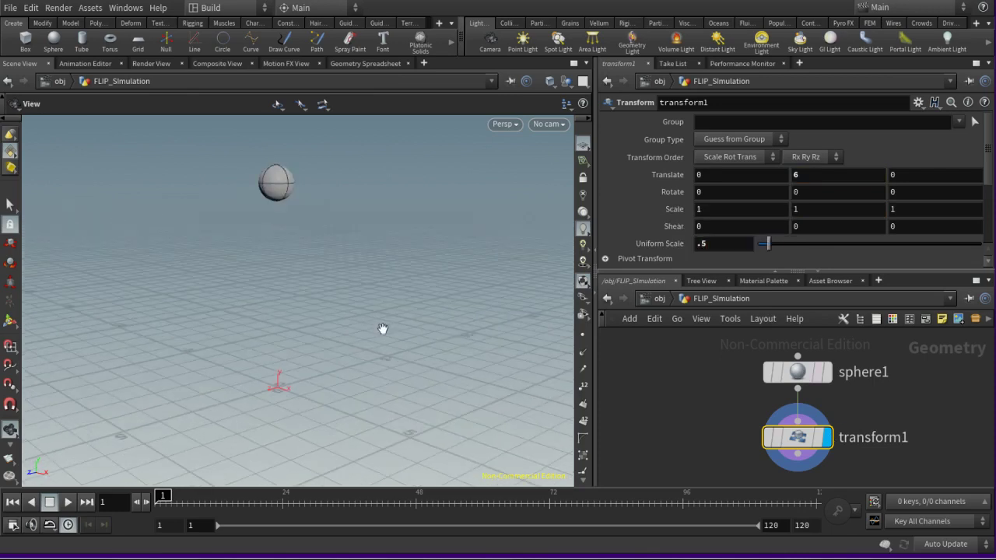
scroll(914, 347, "down", 3)
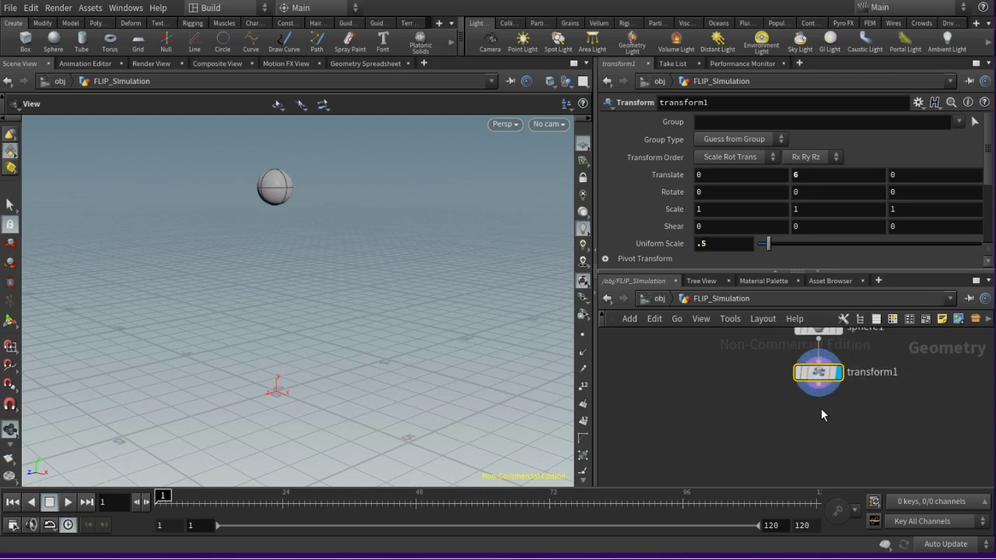
key("Tab")
key("Escape")
key("Tab")
type("sour")
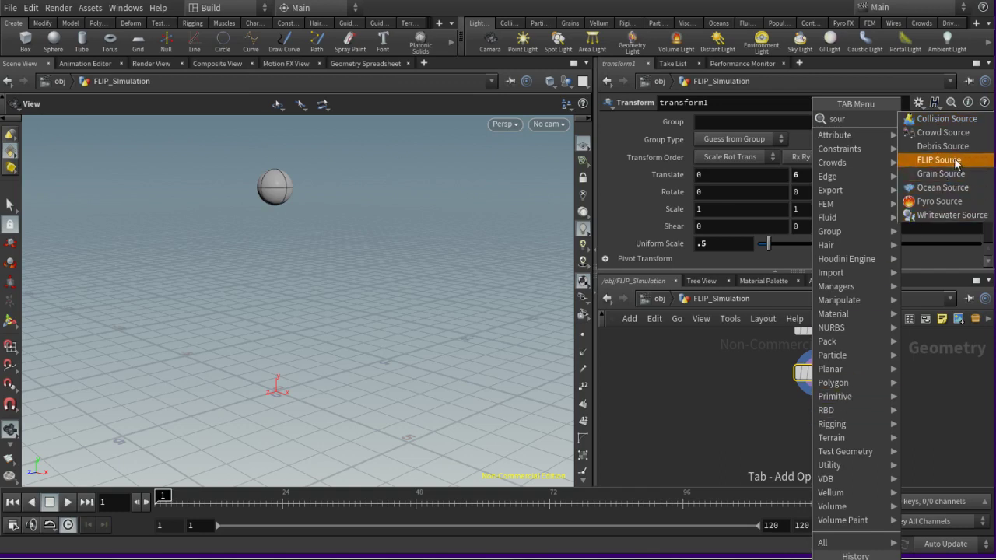
- Add a FLIP Source below transform1 and check that it makes 486 particle points
left_click(933, 159)
left_click(817, 434)
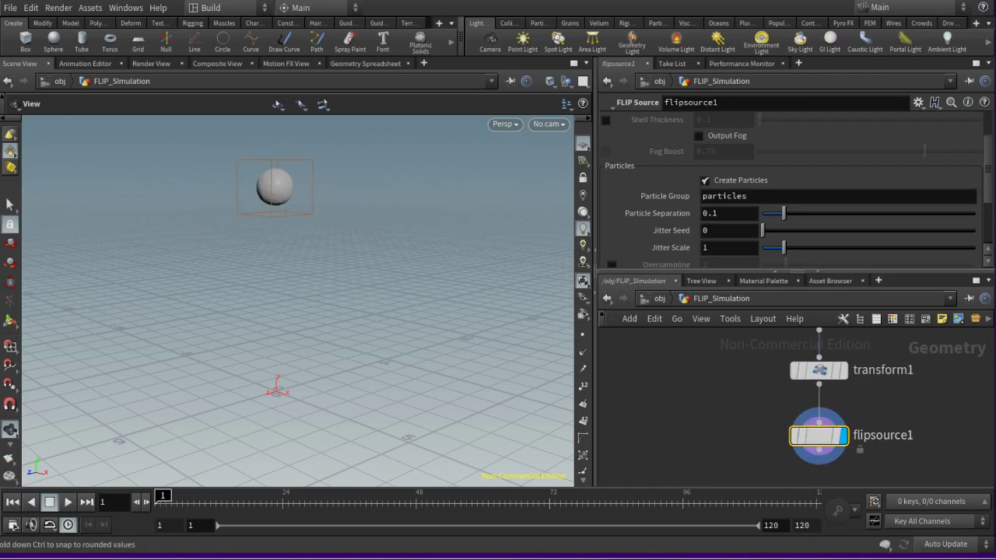
middle_click_drag(856, 469, 857, 444)
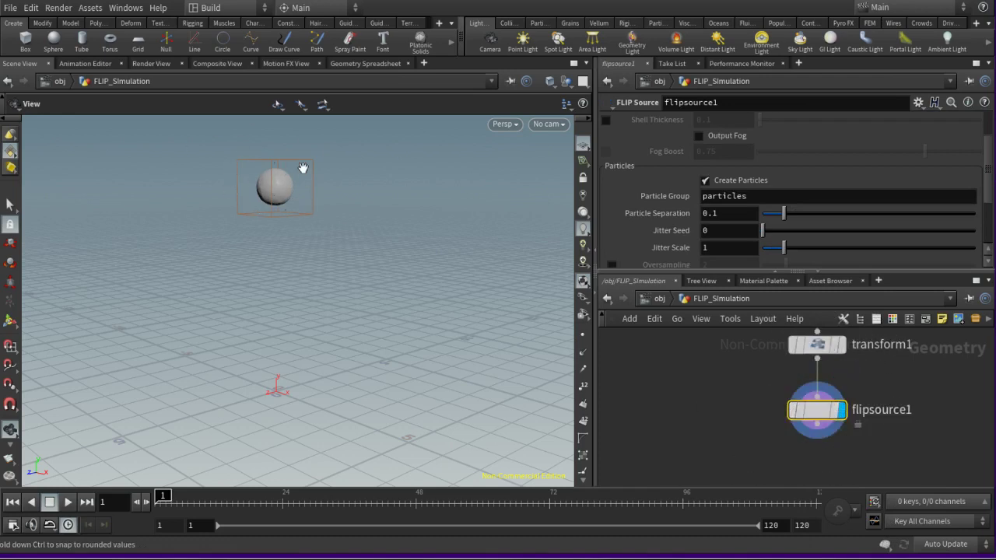
middle_click(821, 408)
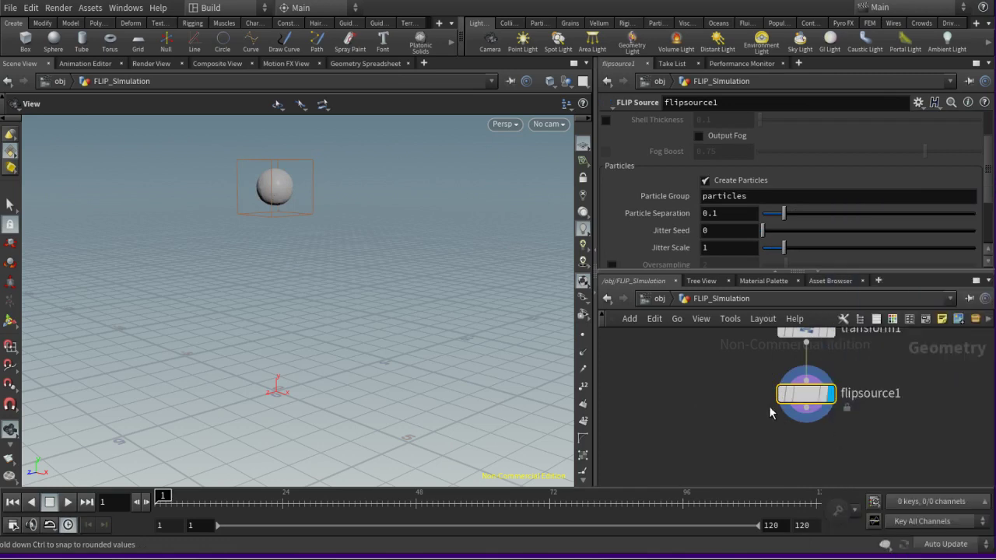
- Branch an Add node off flipsource1 that keeps only points, set beside the chain
scroll(787, 427, "down", 2)
scroll(804, 428, "up", 2)
key("Tab")
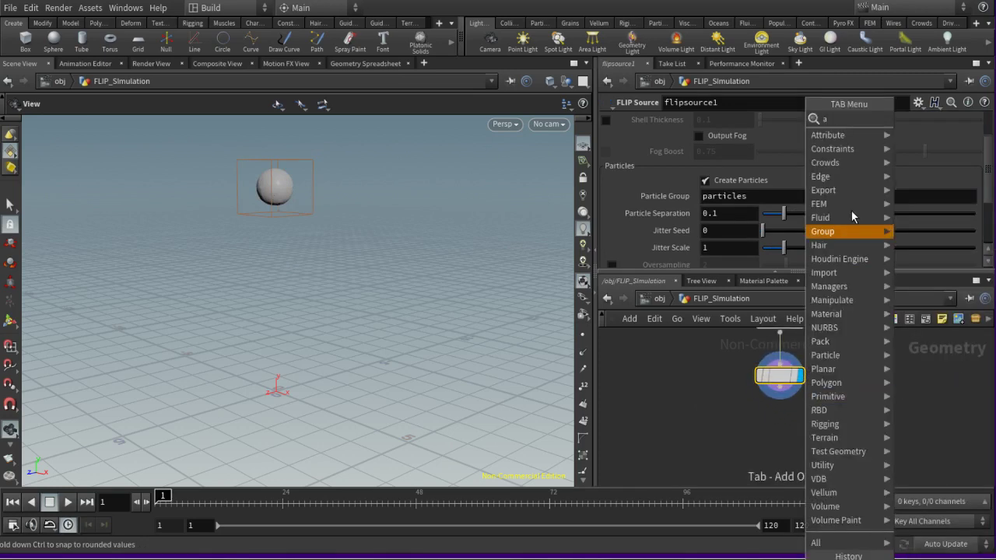
key("Escape")
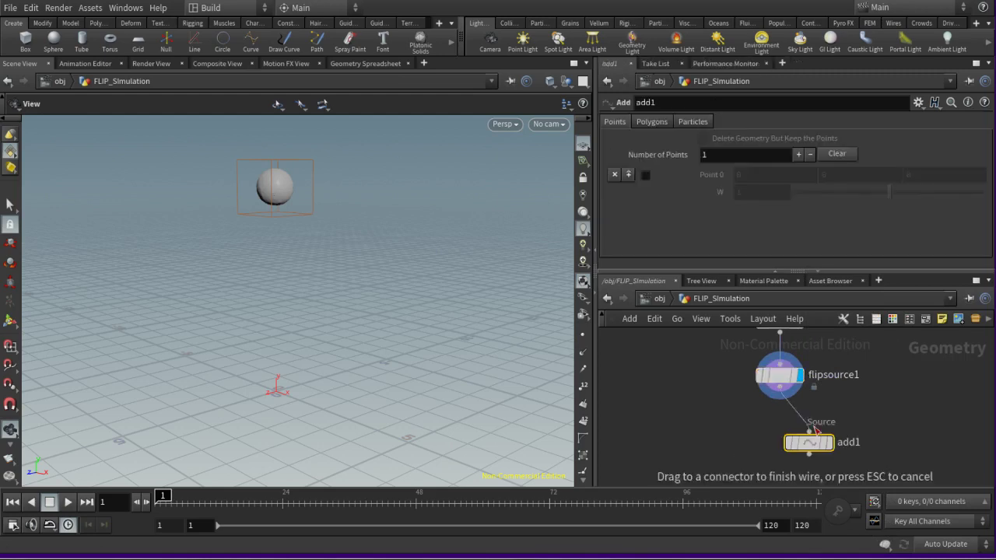
left_click(809, 441)
left_click(733, 140)
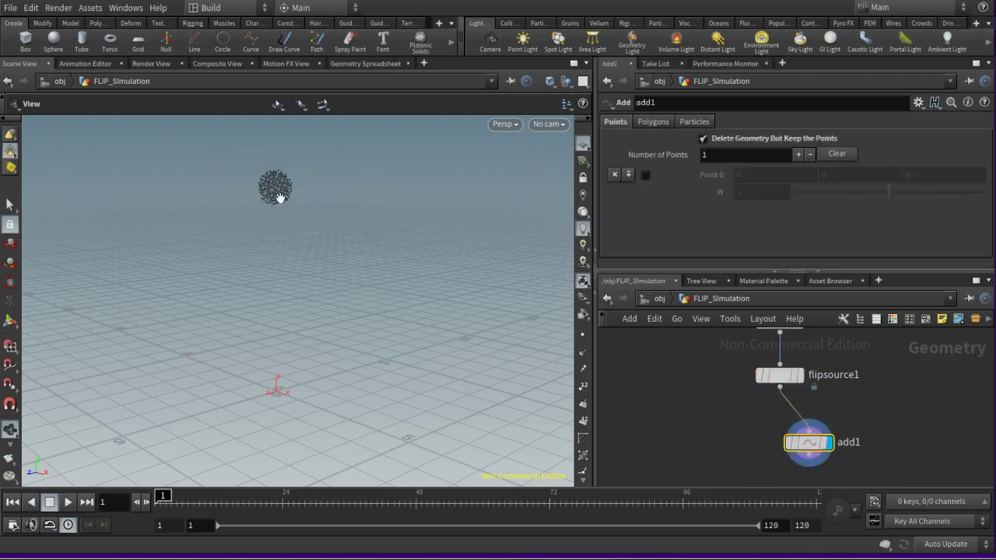
scroll(925, 459, "down", 1)
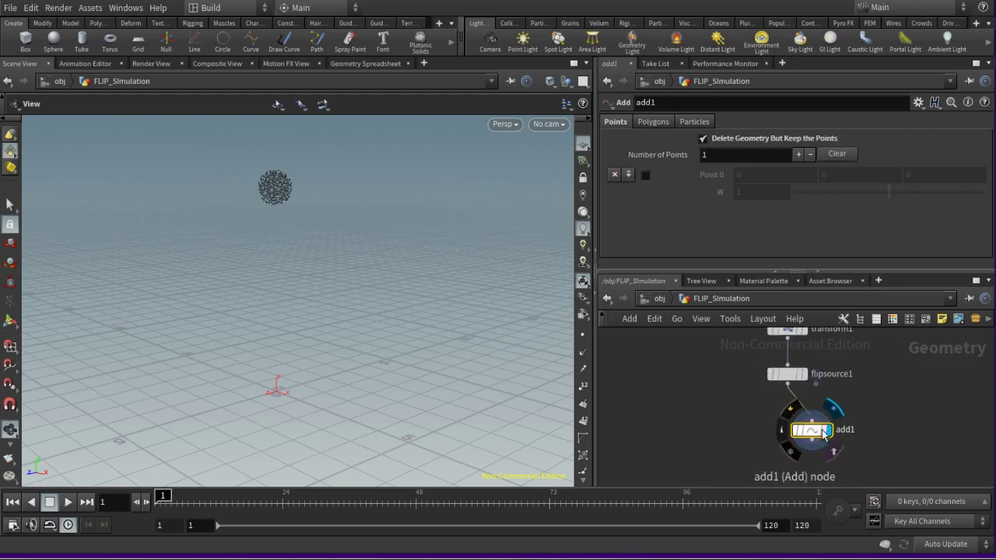
left_click_drag(879, 421, 885, 416)
left_click(788, 374)
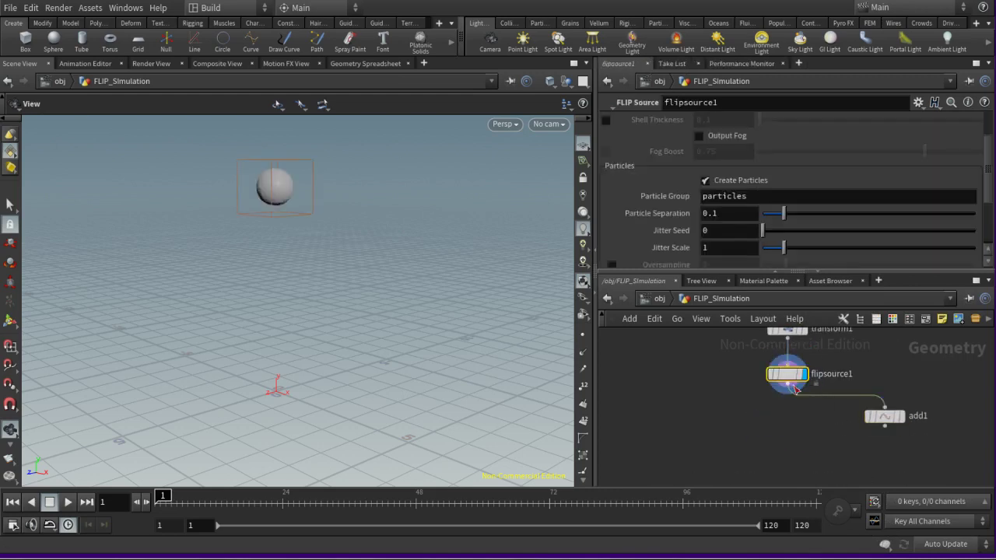
scroll(760, 420, "down", 1)
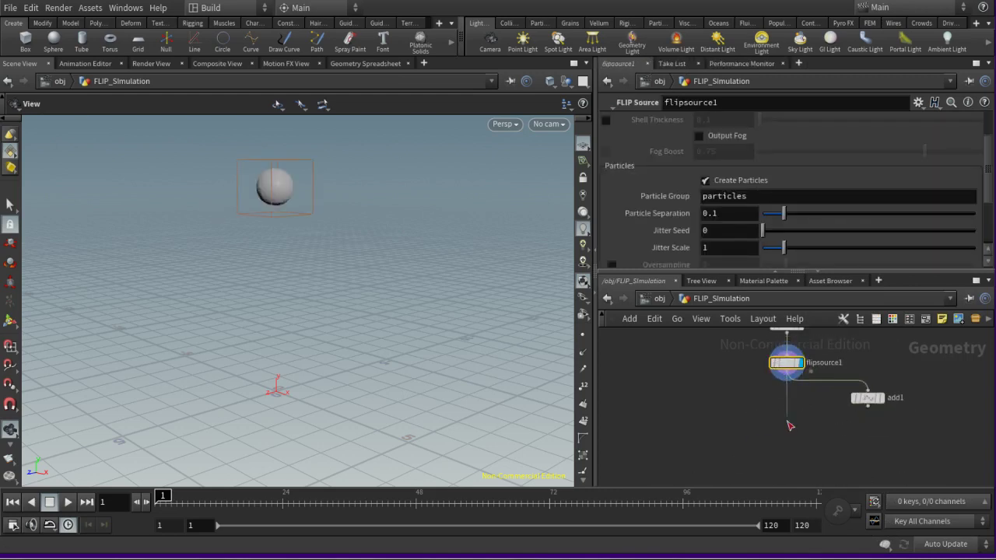
- Add a null named Out_Source below flipsource1 and make it the displayed node
key("Tab")
type("null")
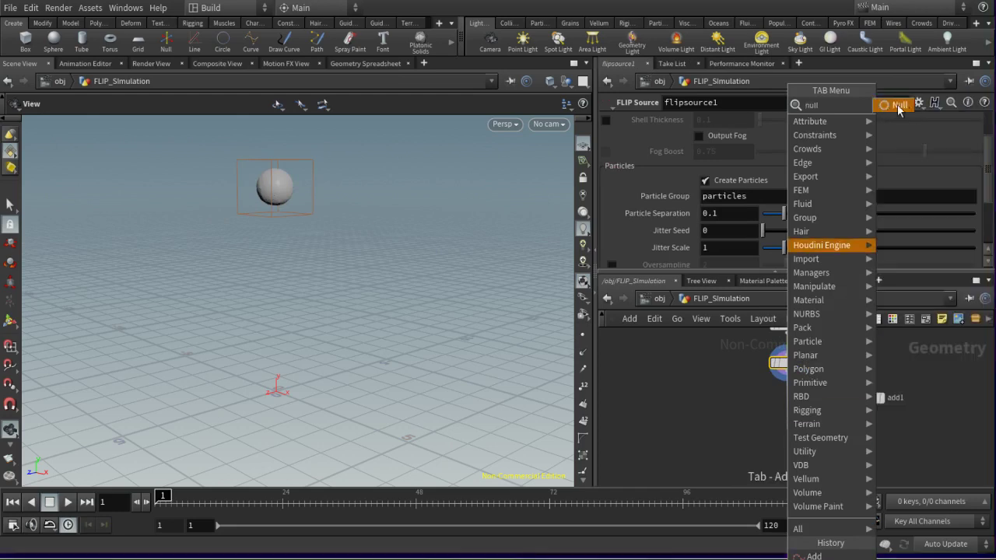
left_click(899, 104)
double_click(809, 431)
type("Out_Source")
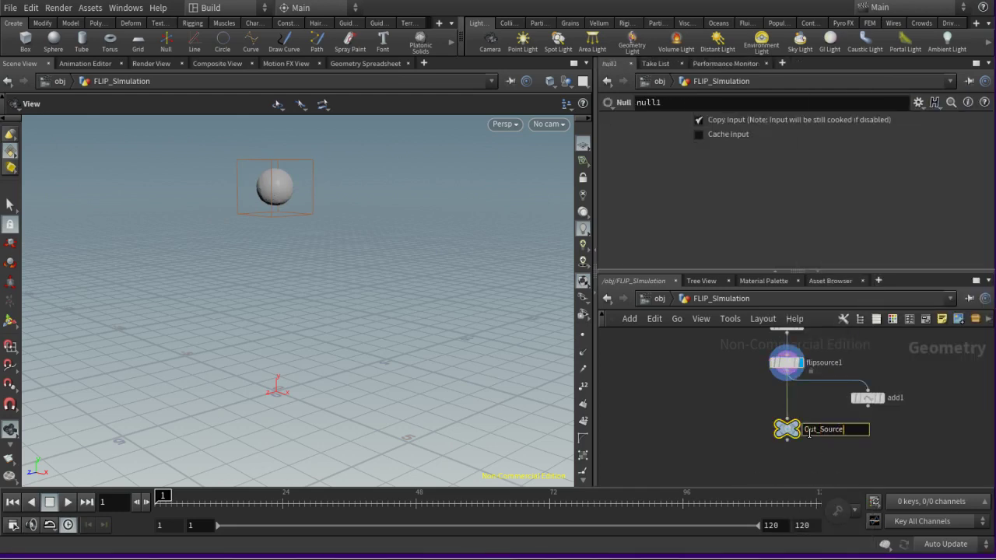
key("Return")
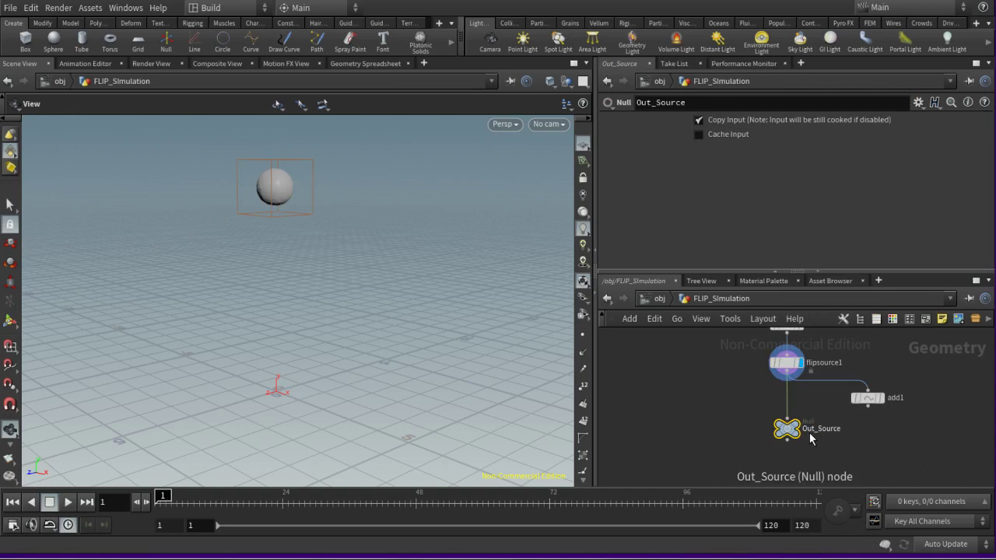
left_click(801, 430)
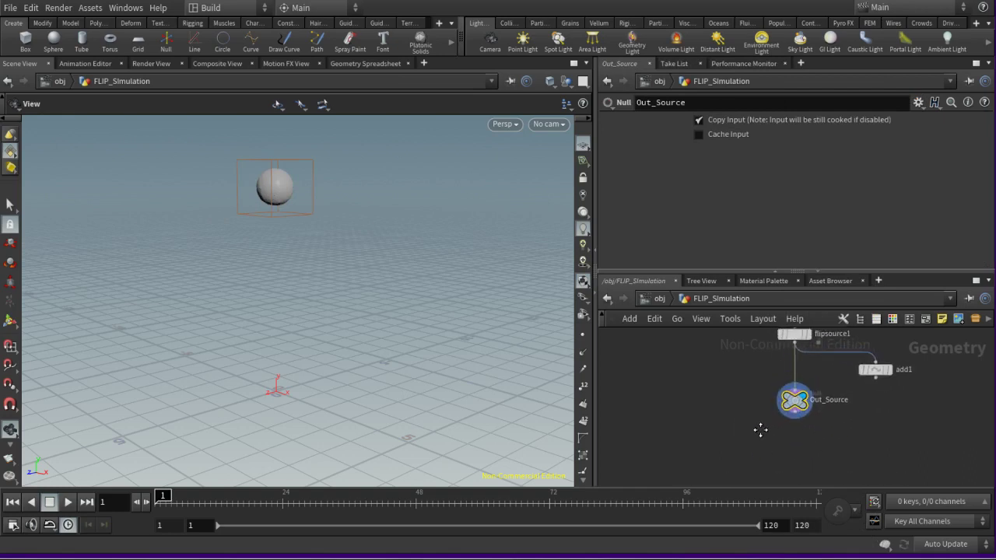
- Add a Rubber Toy test geometry beside transform1 and display it
scroll(765, 437, "up", 3)
scroll(794, 426, "up", 3)
scroll(759, 408, "up", 2)
key("Tab")
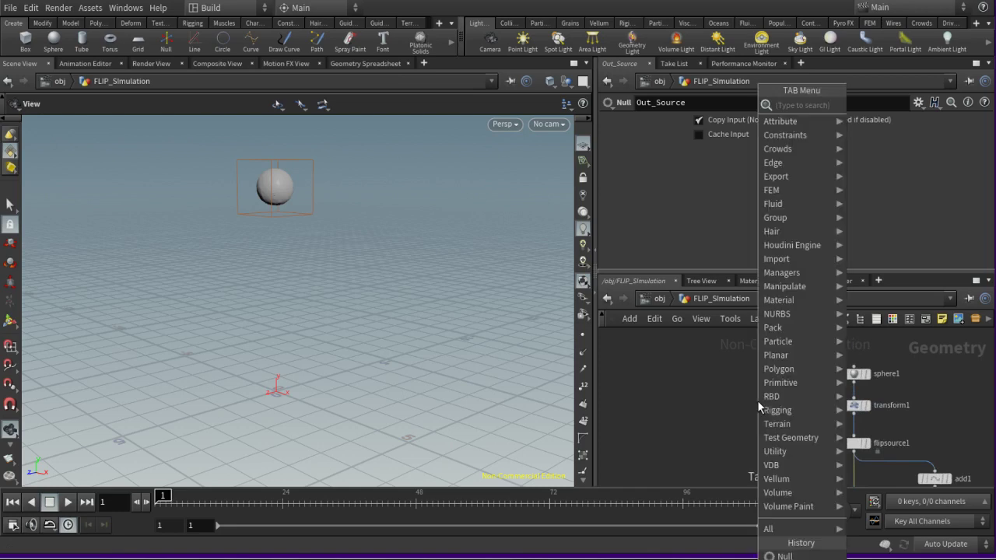
type("rub")
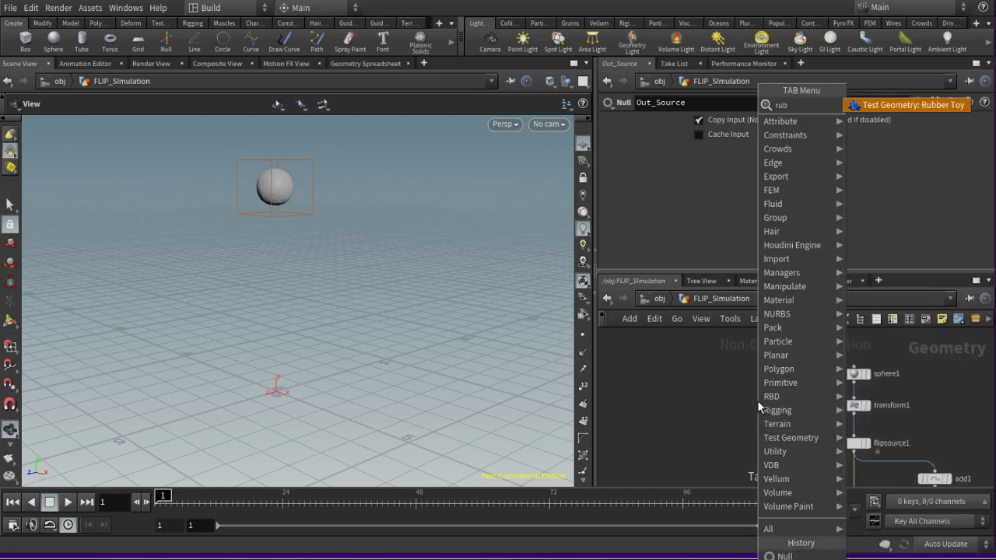
key("Return")
left_click(770, 410)
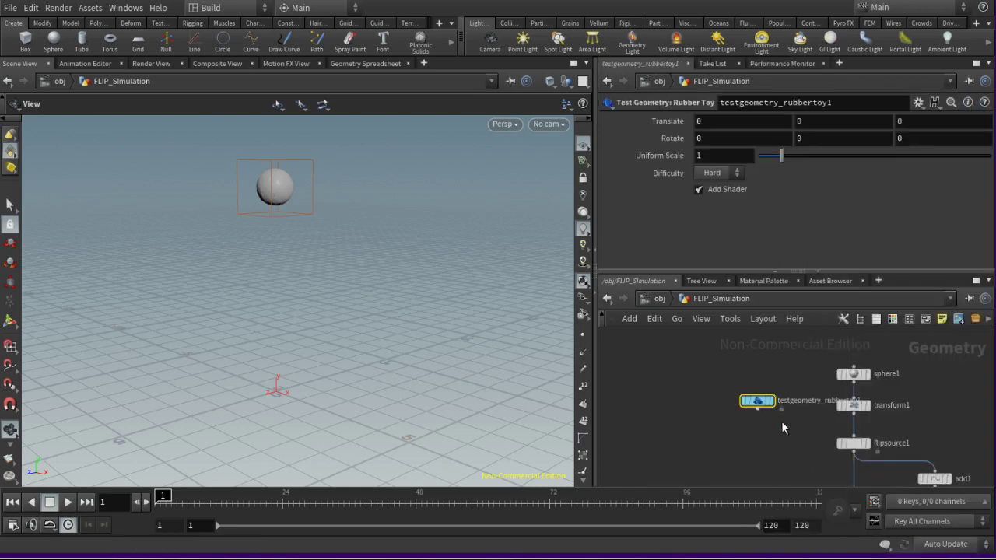
scroll(781, 421, "up", 3)
left_click_drag(744, 393, 721, 400)
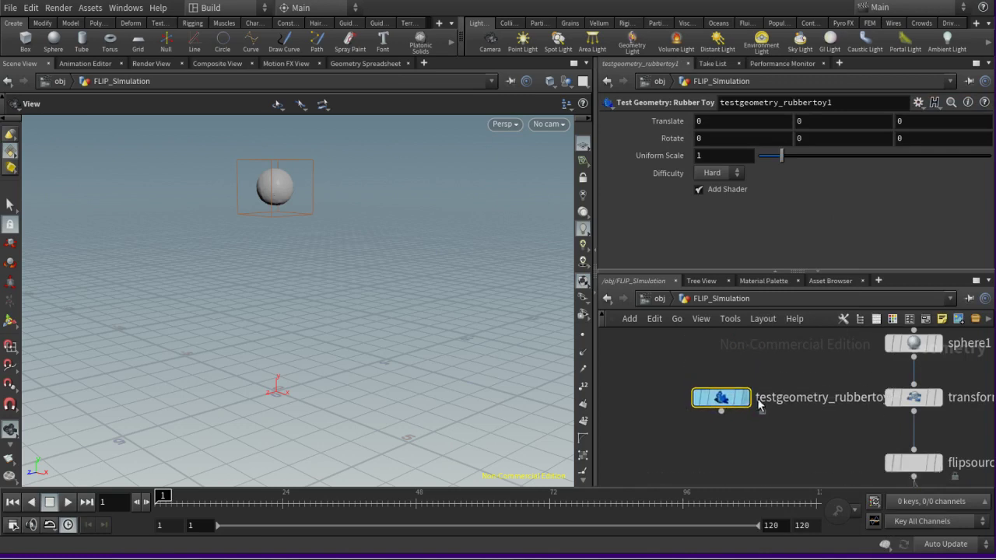
key("r")
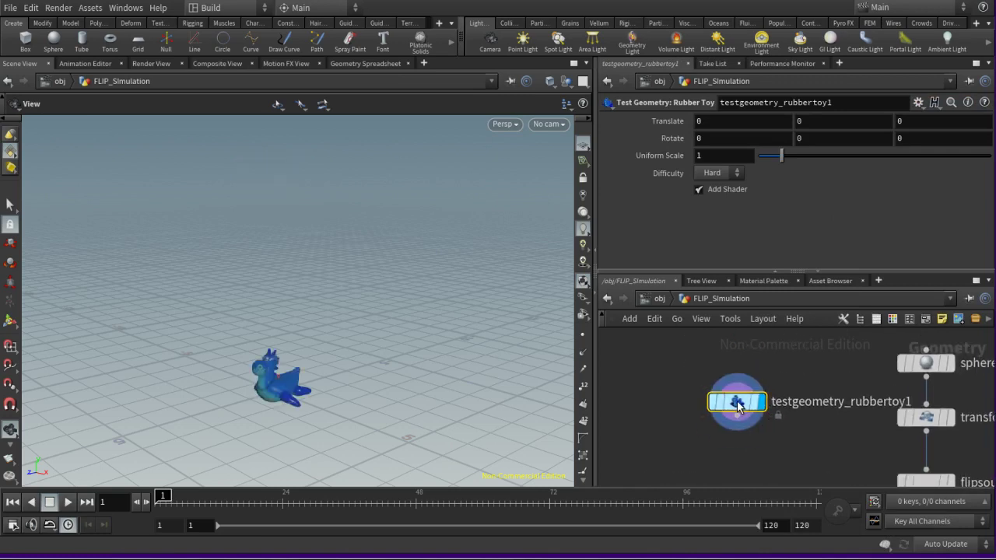
- Set the rubber toy's Uniform Scale to 1.5 and Translate Y to 1.5
double_click(717, 151)
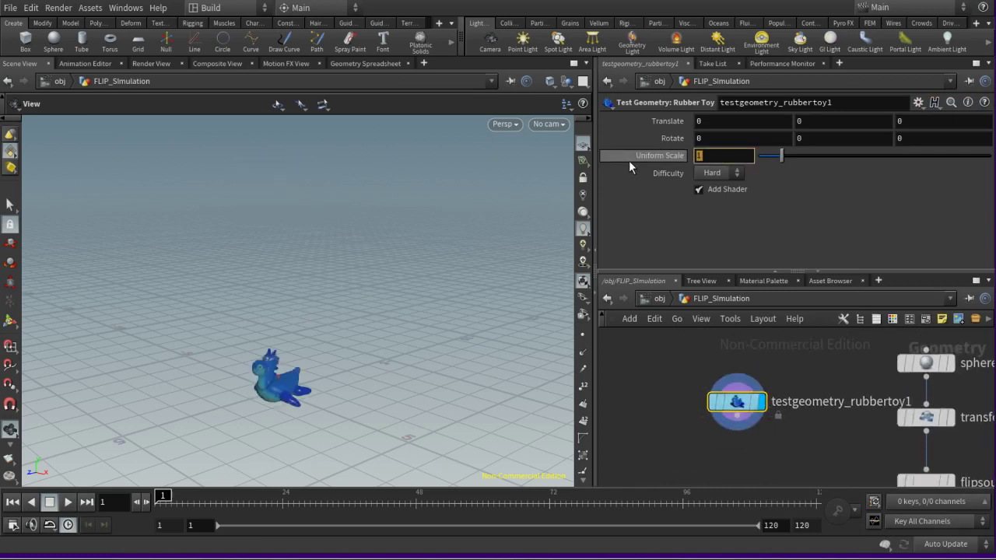
type("1.35")
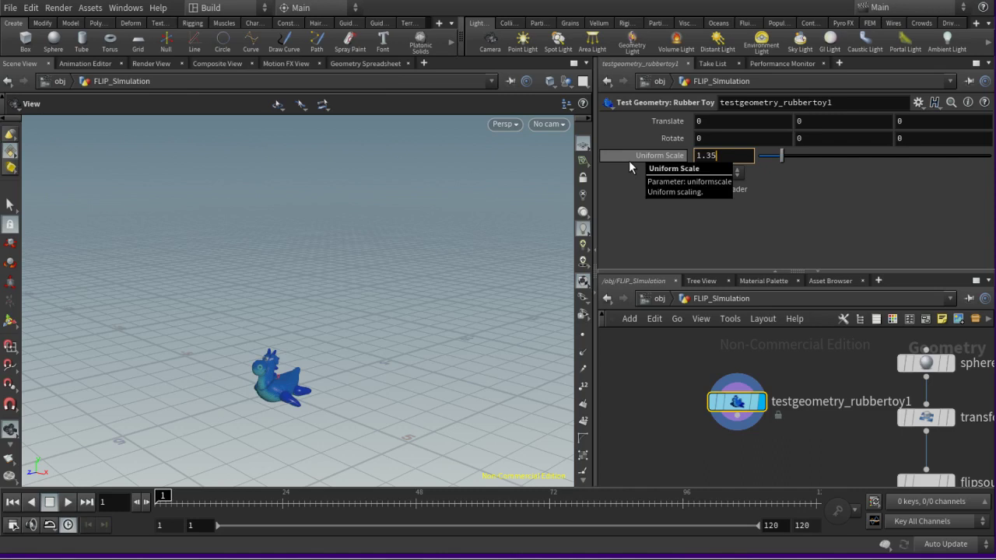
key("BackSpace")
key("BackSpace")
type("5")
key("Return")
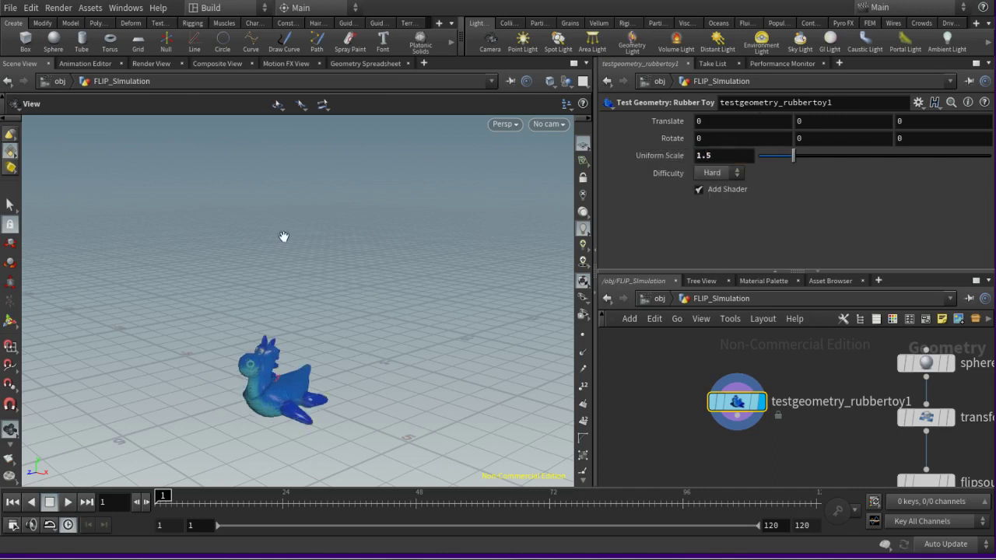
left_click(852, 121)
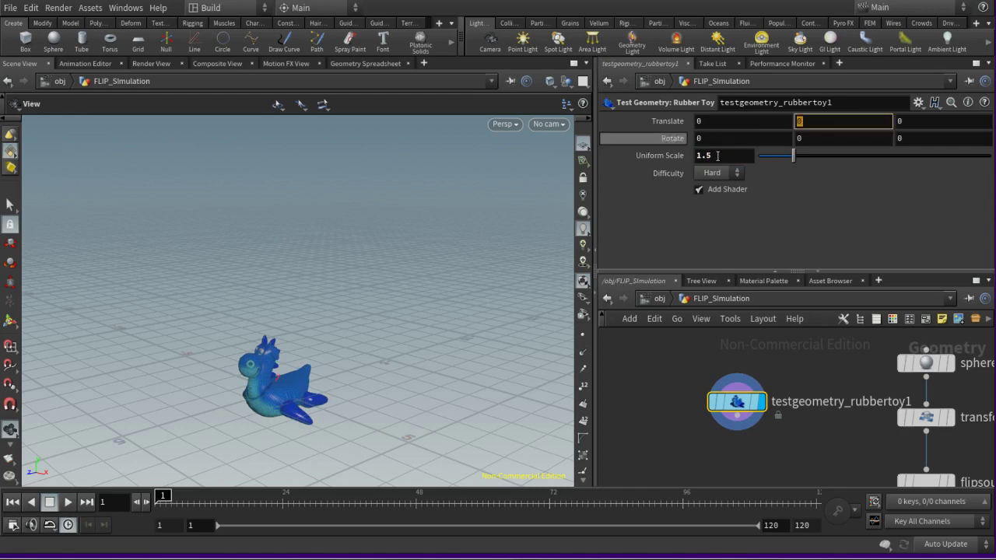
type("1")
key("Return")
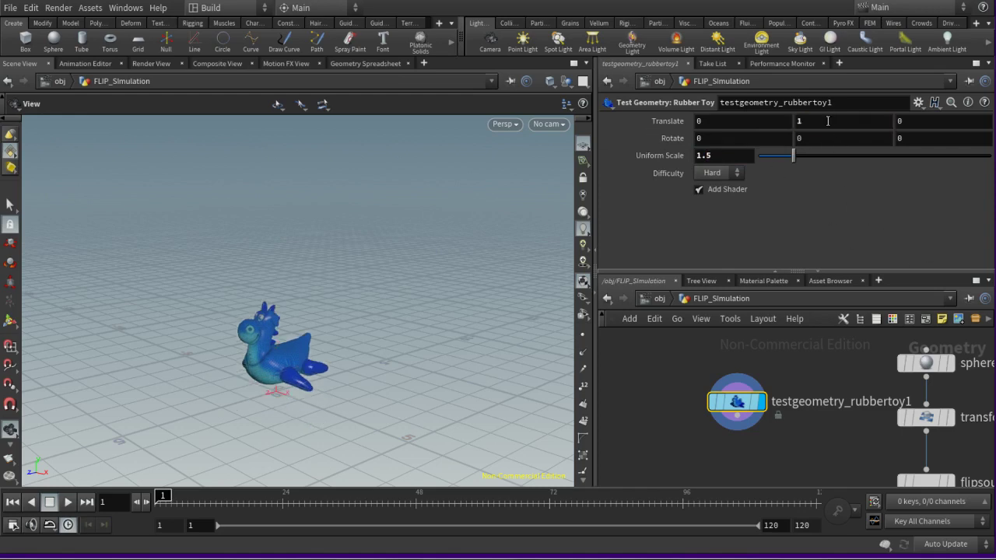
left_click(839, 129)
type(".5")
key("Return")
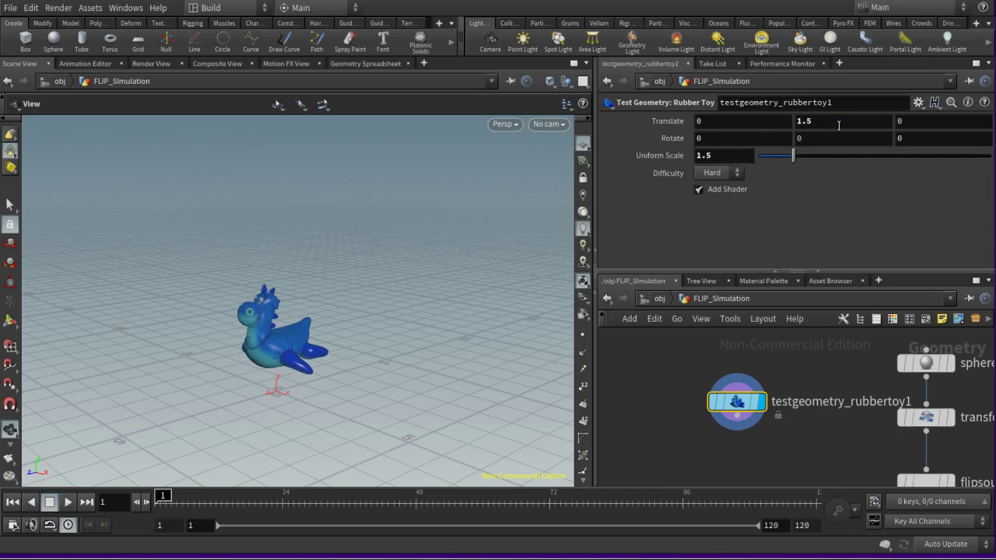
- Rotate the rubber toy 25 degrees around Y
mouse_move(736, 401)
left_click(823, 136)
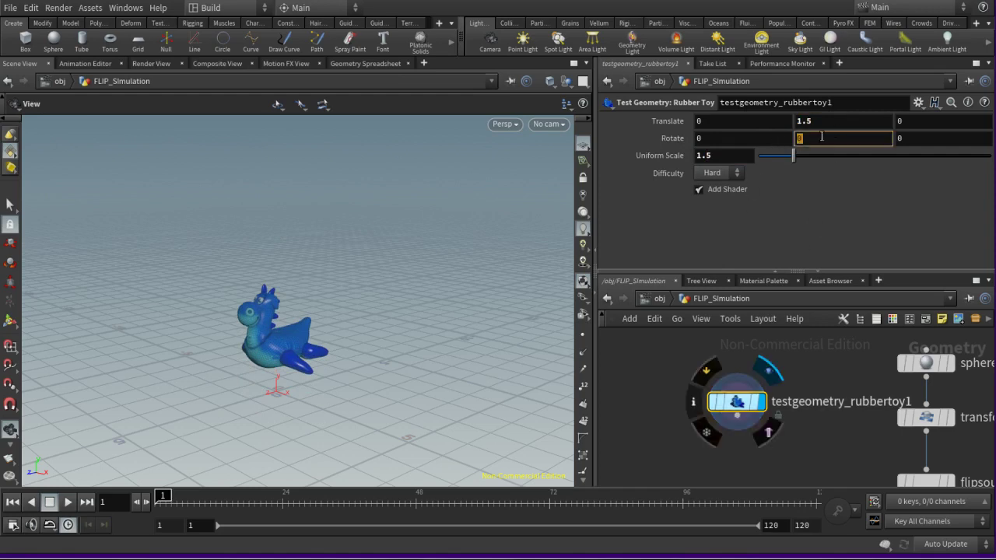
type("45")
key("Return")
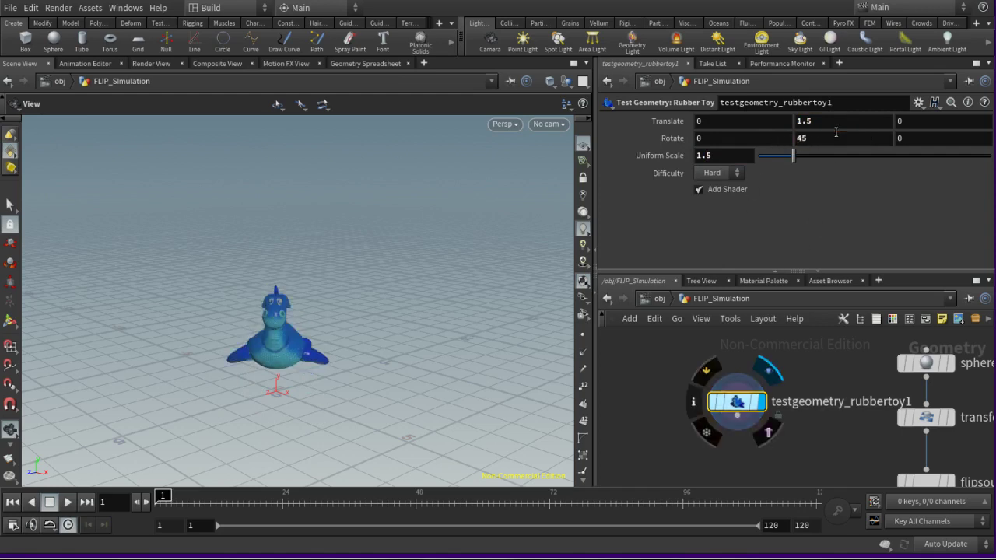
left_click(836, 136)
type("25")
key("Return")
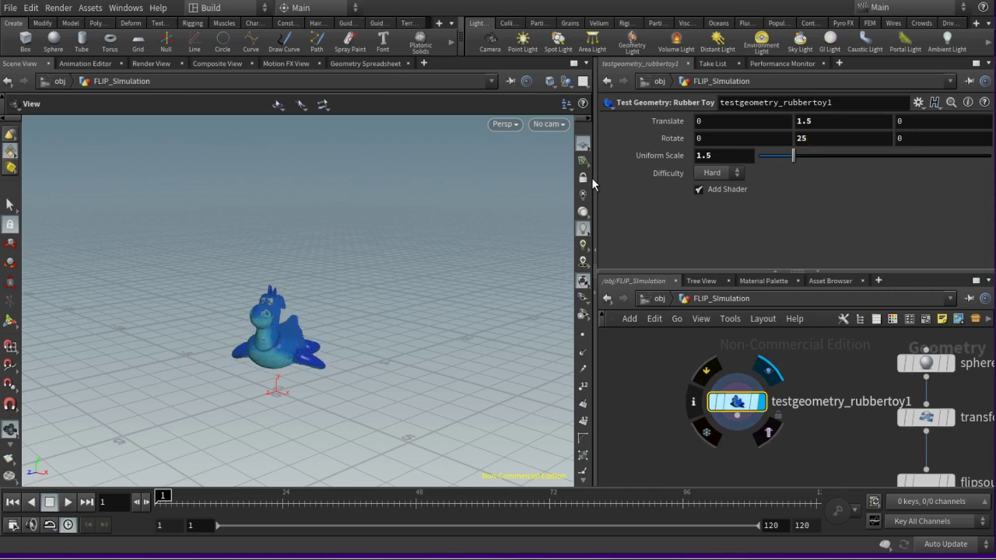
scroll(778, 373, "down", 3)
scroll(765, 424, "up", 5)
scroll(770, 443, "down", 3)
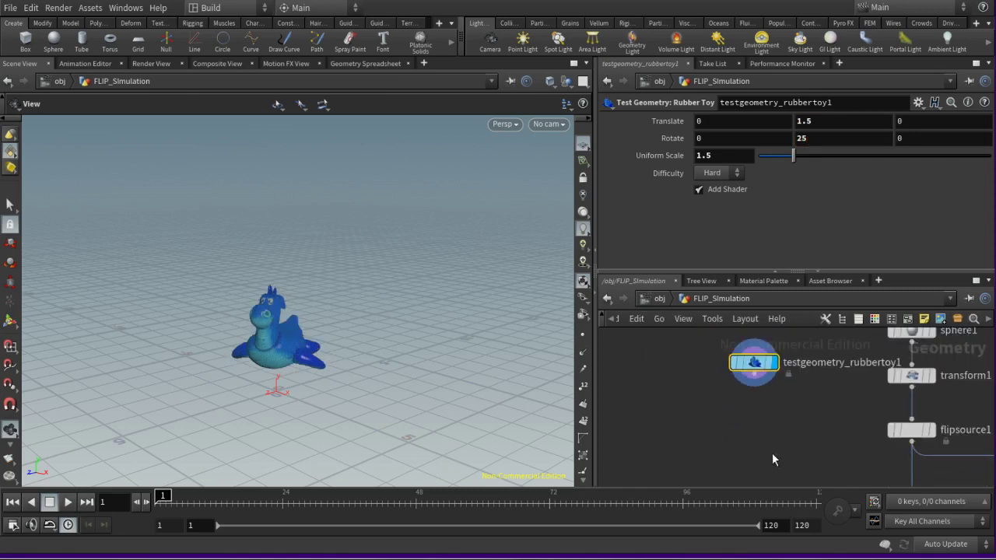
- Wire a null from the rubber toy's output and name it Out_Collider
left_click(750, 383)
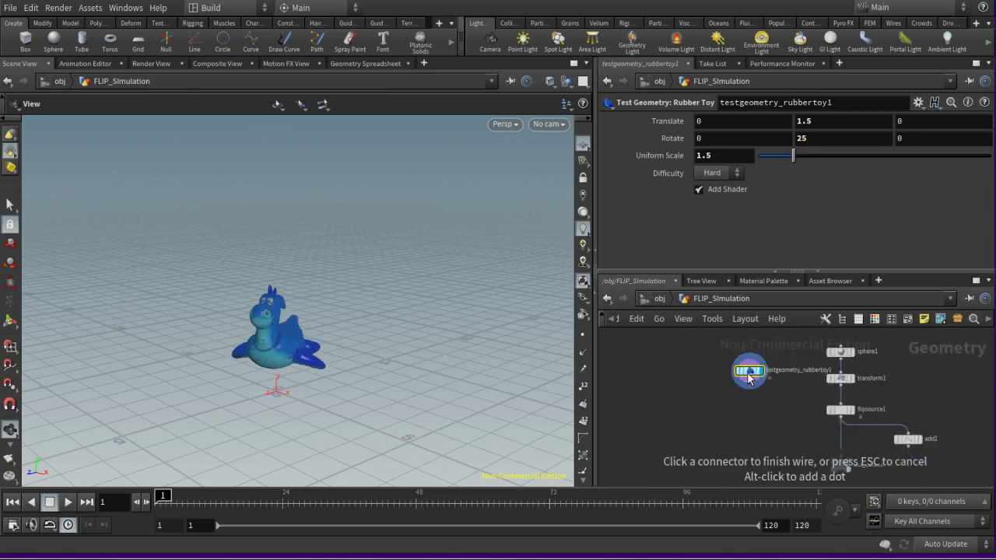
left_click(747, 441)
type("null")
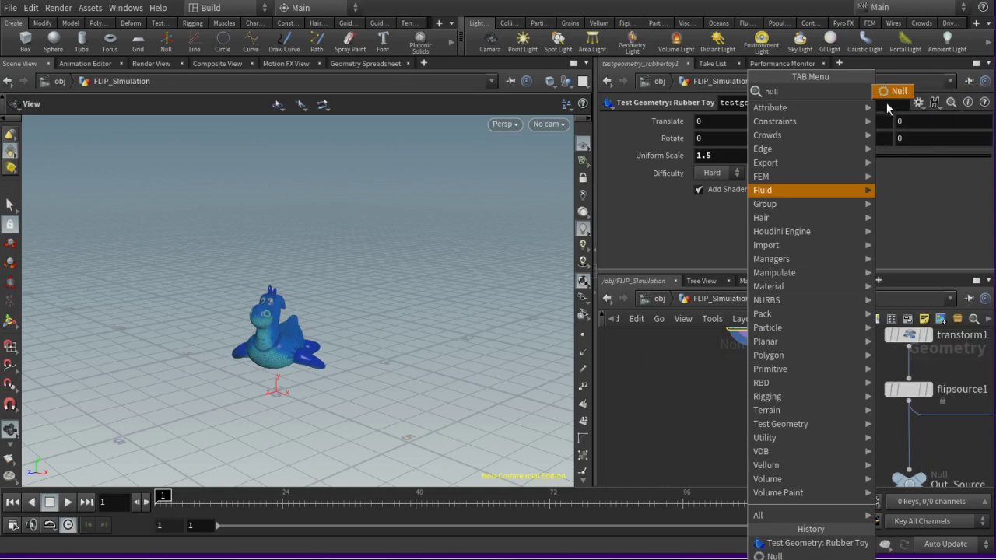
key("Escape")
left_click(754, 436)
left_click_drag(755, 434, 760, 452)
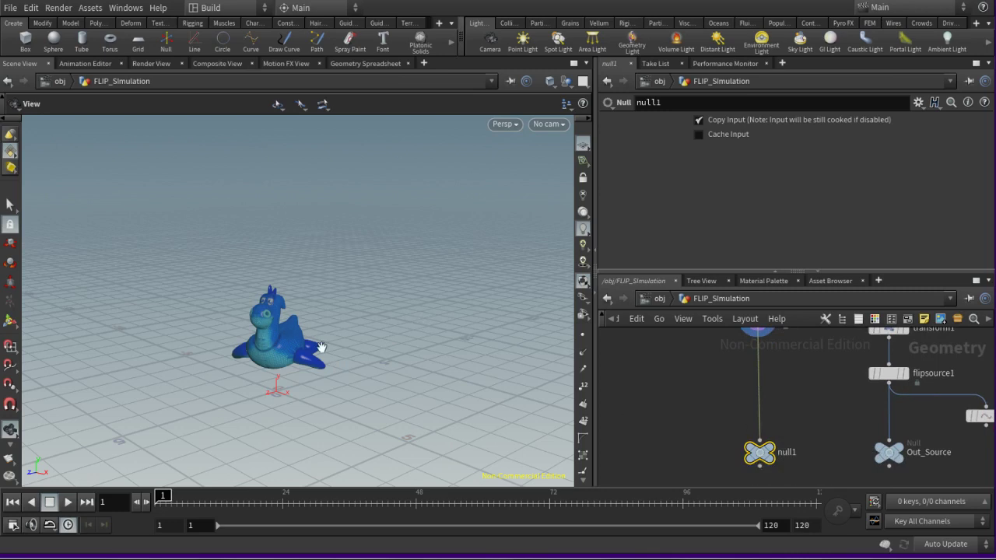
double_click(786, 452)
type("Out_Collid")
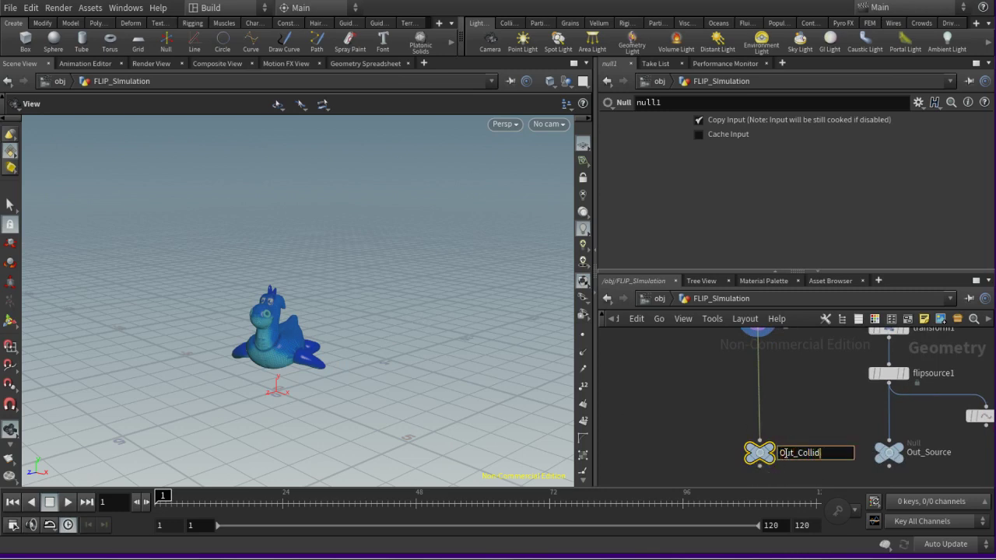
type("er")
key("Return")
middle_click_drag(908, 496, 855, 459)
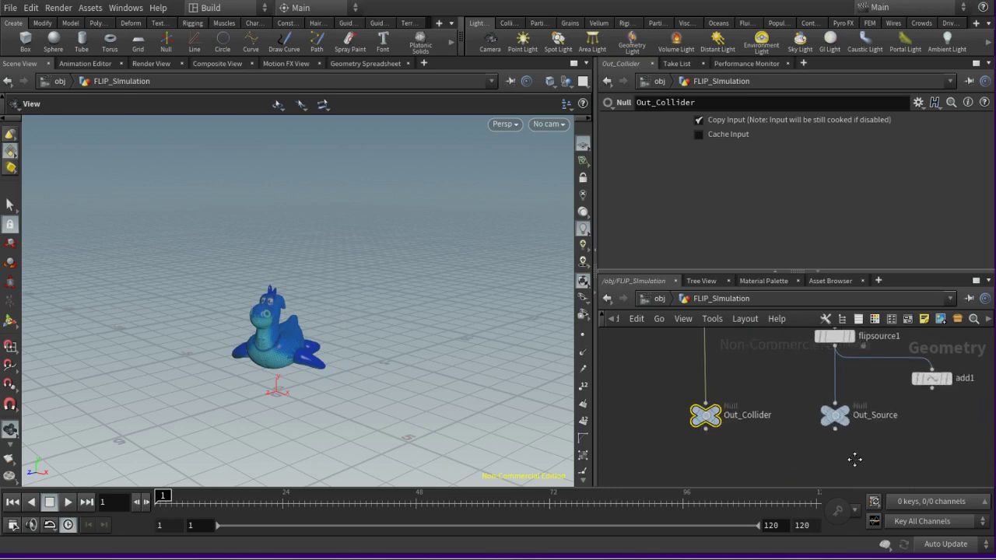
scroll(723, 427, "down", 2)
scroll(763, 447, "down", 2)
scroll(775, 460, "up", 2)
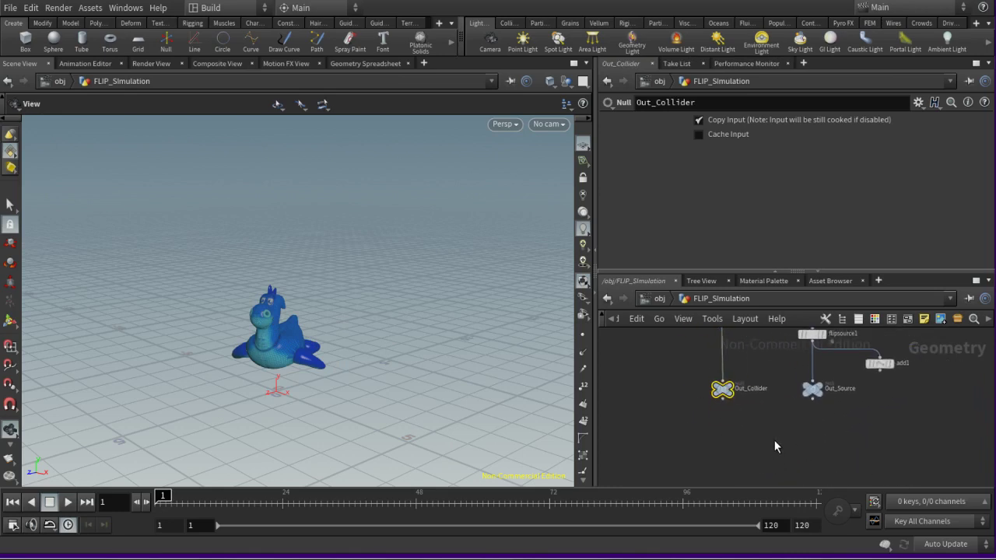
- Create a DOP Network, dopnet1, below the output nulls and go inside it
key("Tab")
type("dop")
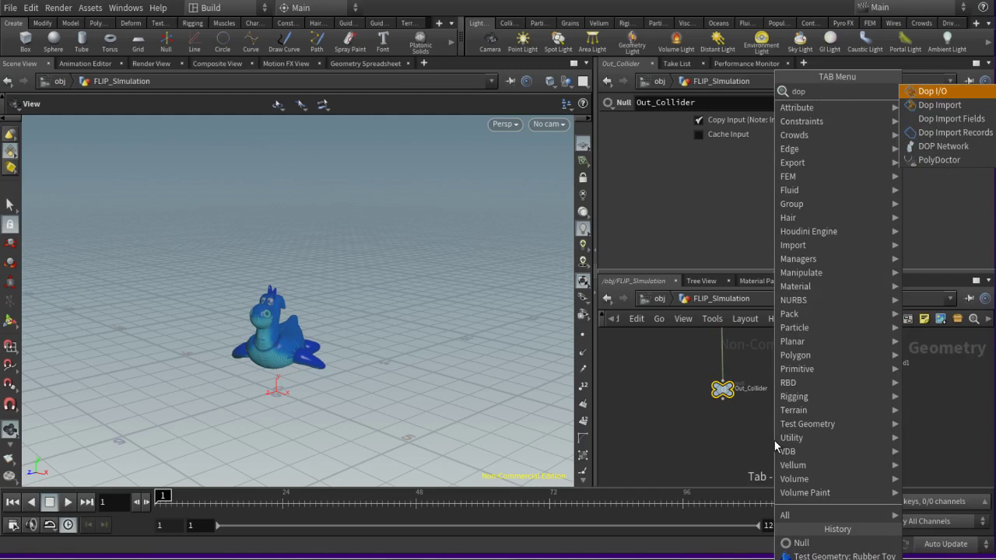
left_click(941, 146)
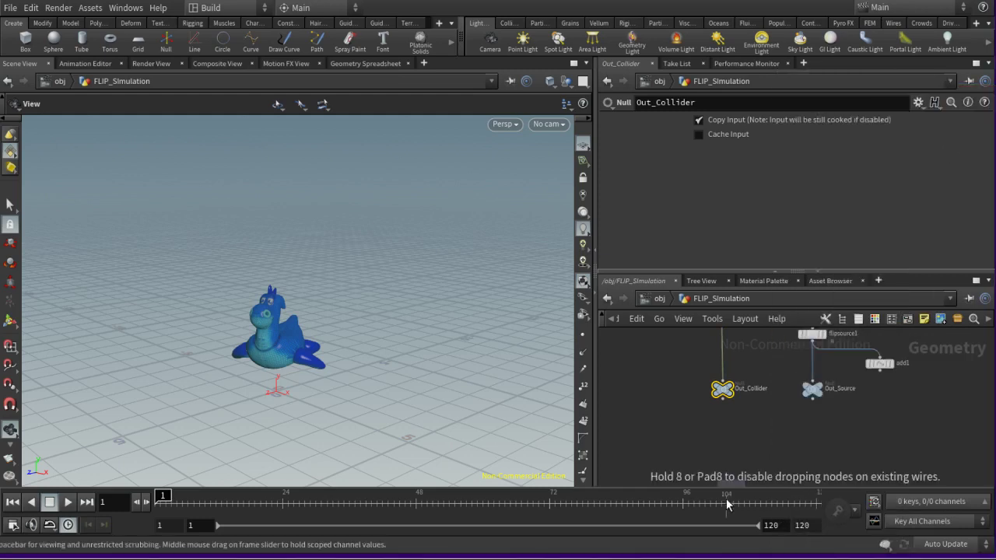
scroll(782, 424, "up", 2)
left_click(743, 435)
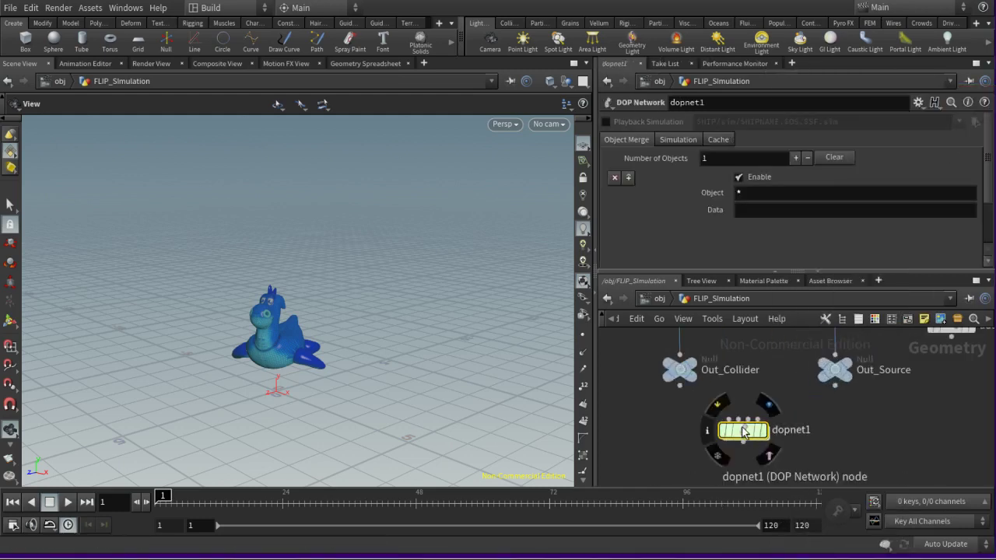
double_click(743, 429)
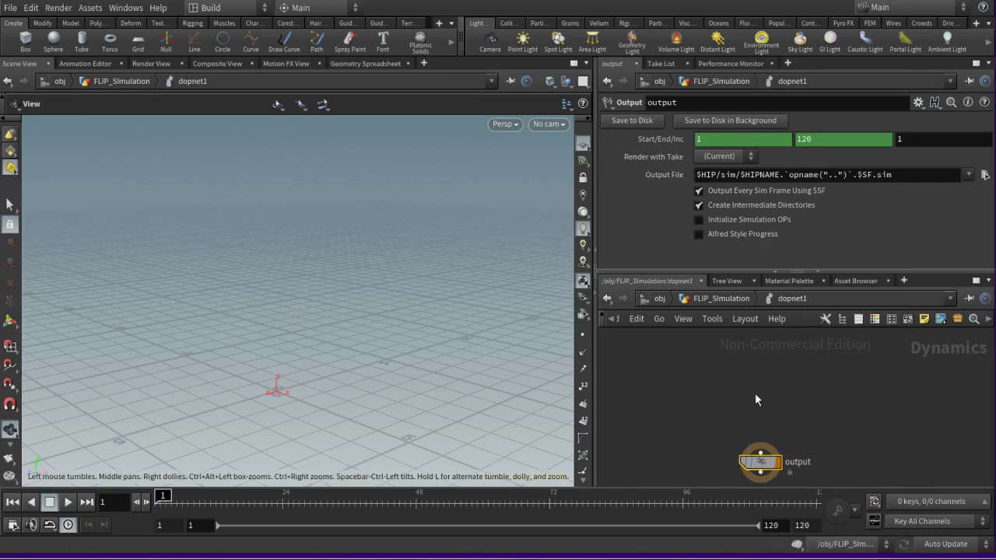
- Add a FLIP Solver node inside dopnet1 and move it lower
key("Tab")
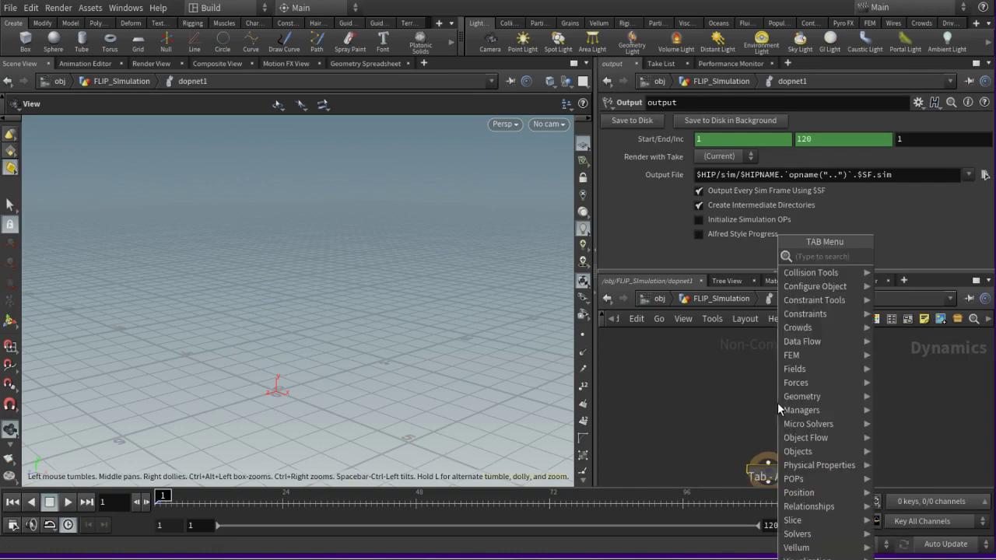
type("f")
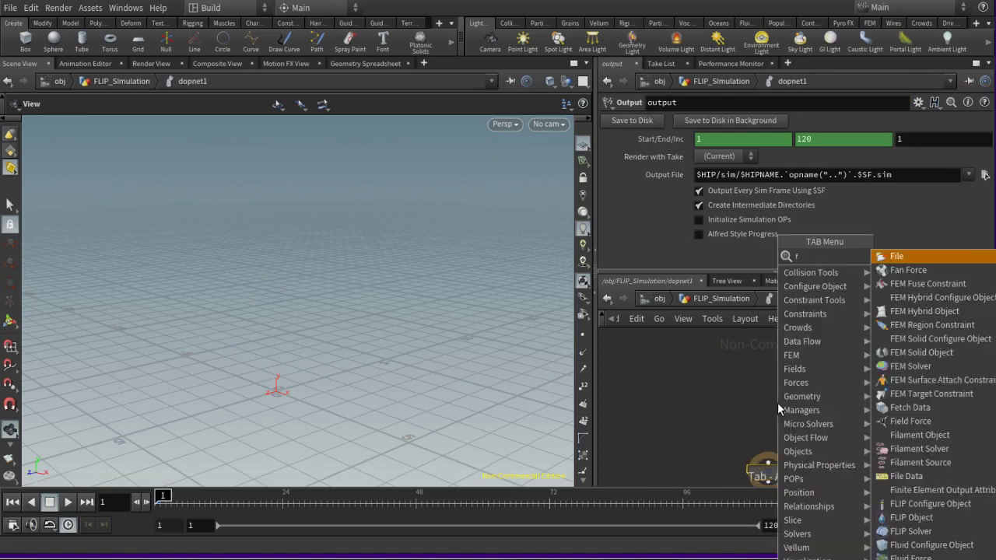
type("lip")
key("Down")
key("Down")
key("Return")
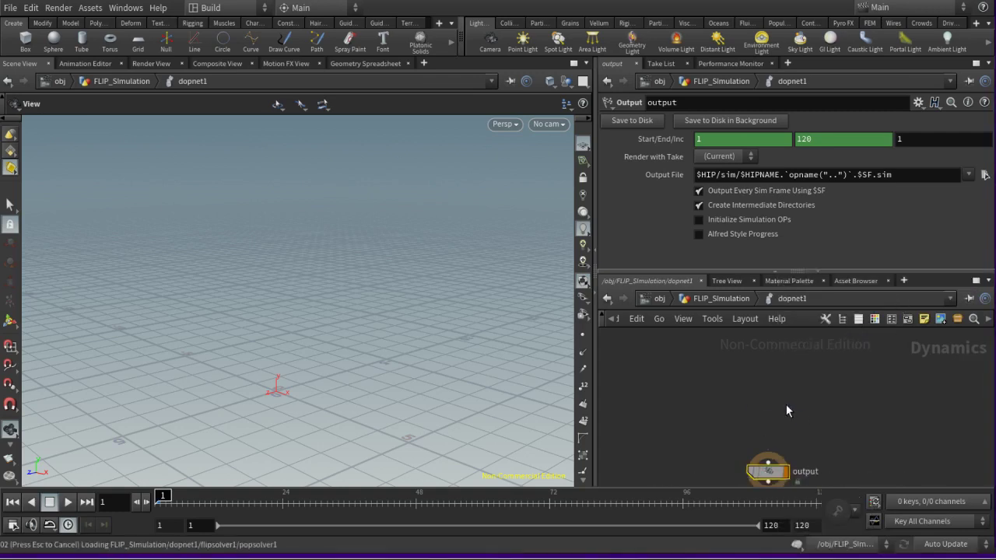
left_click(785, 403)
left_click_drag(782, 413, 776, 466)
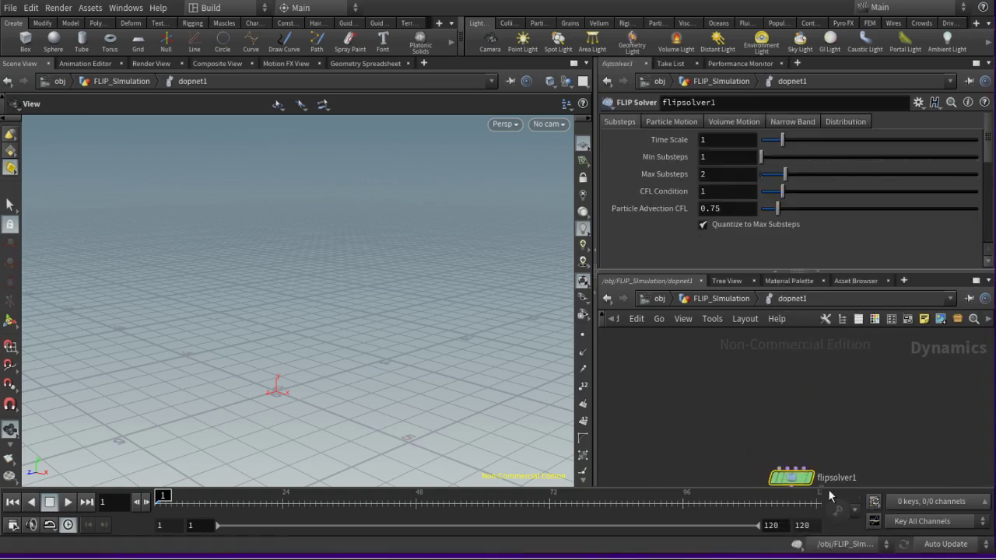
- Add a FLIP Object wired into flipsolver1's input
left_click(792, 485)
key("Tab")
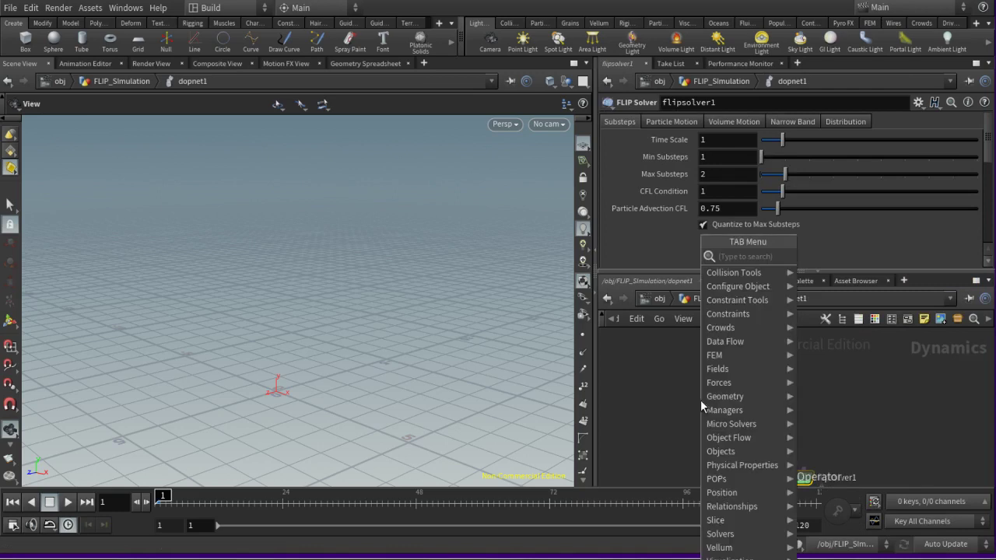
type("flip")
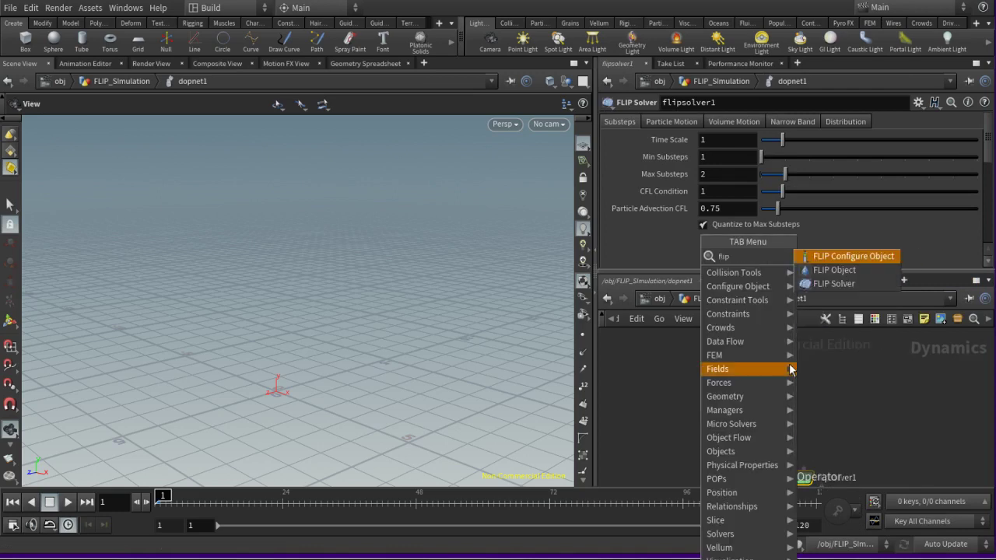
left_click(869, 273)
left_click(713, 454)
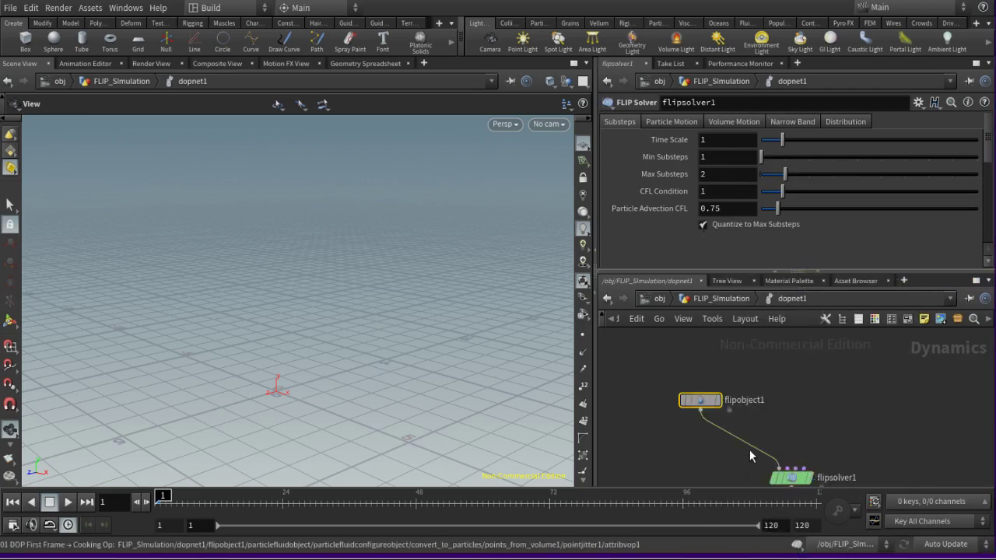
scroll(719, 450, "down", 2)
left_click_drag(706, 413, 716, 410)
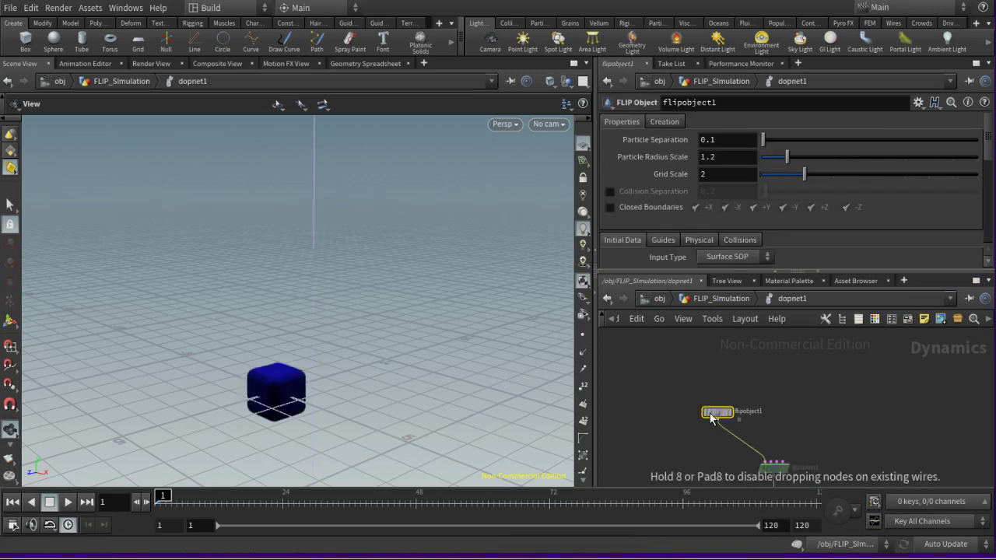
scroll(657, 218, "down", 1)
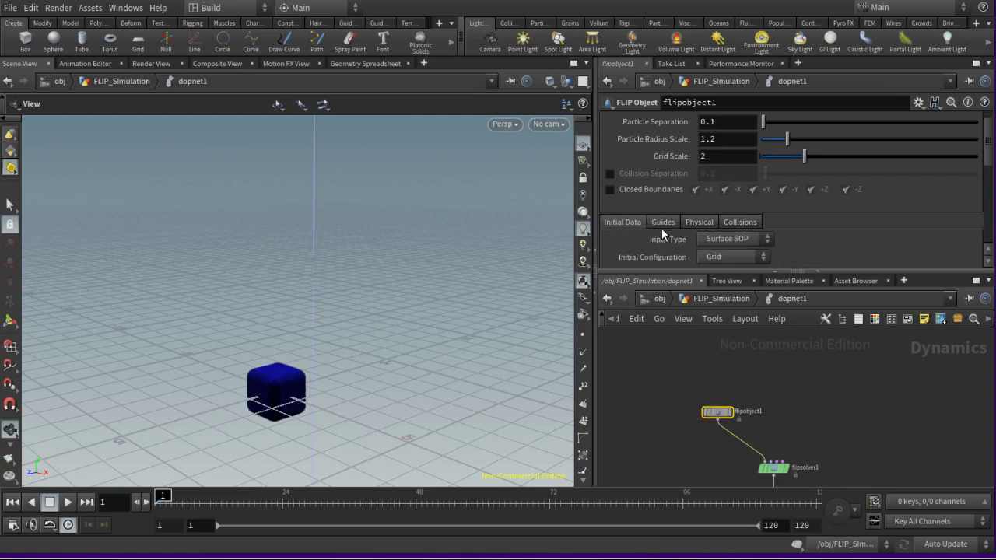
- Clear the FLIP Object's default SOP Path on the Initial Data tab
left_click(662, 223)
scroll(799, 429, "down", 2)
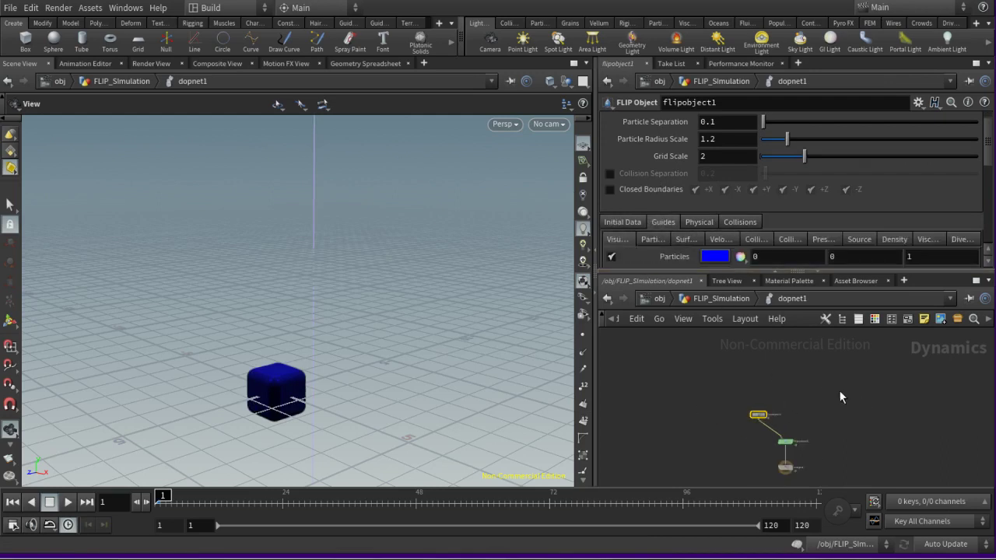
scroll(838, 397, "up", 1)
scroll(644, 237, "down", 1)
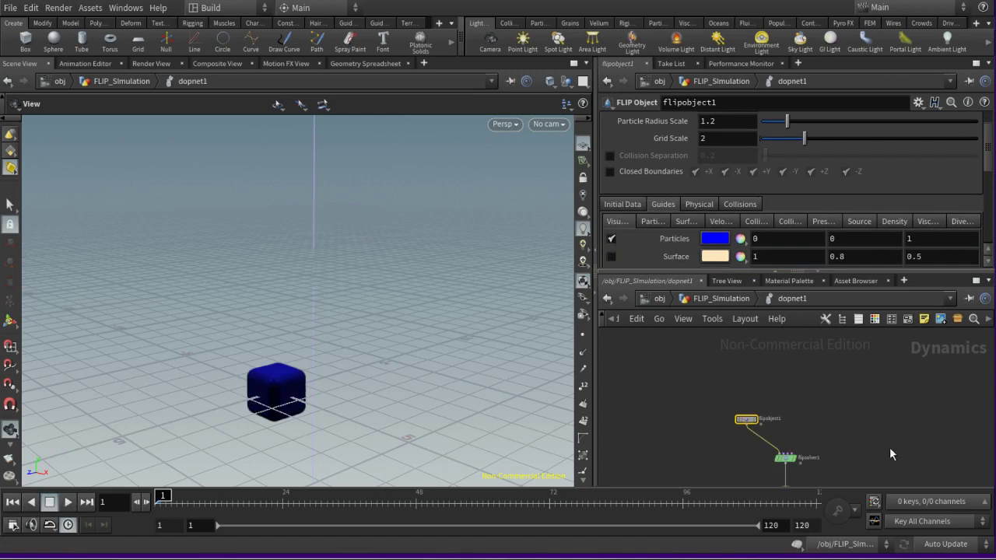
left_click(622, 204)
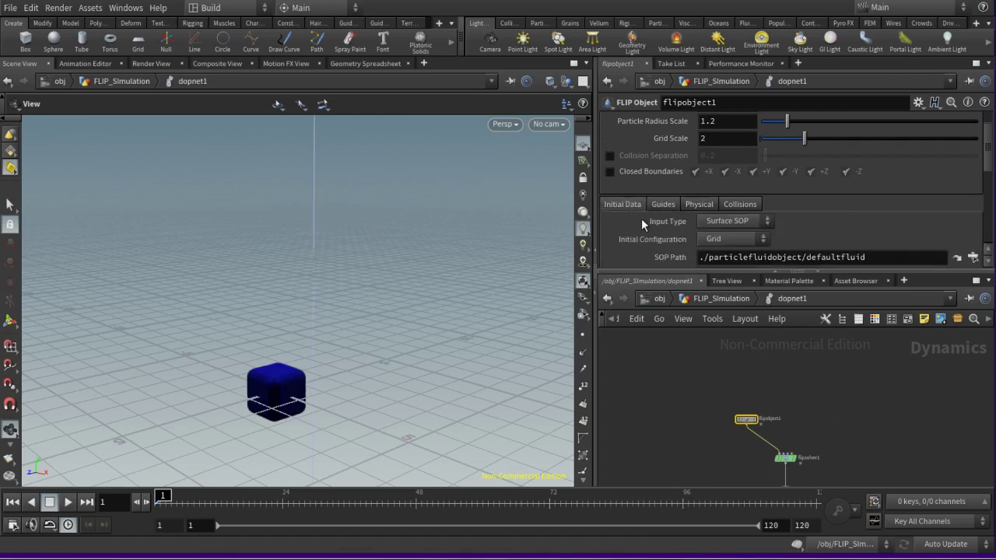
scroll(662, 222, "down", 3)
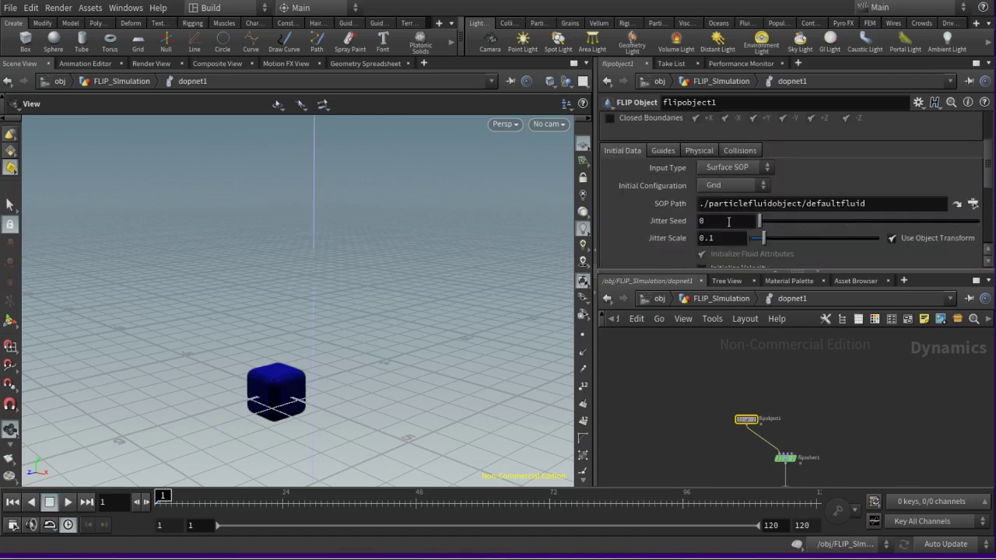
double_click(860, 203)
key("BackSpace")
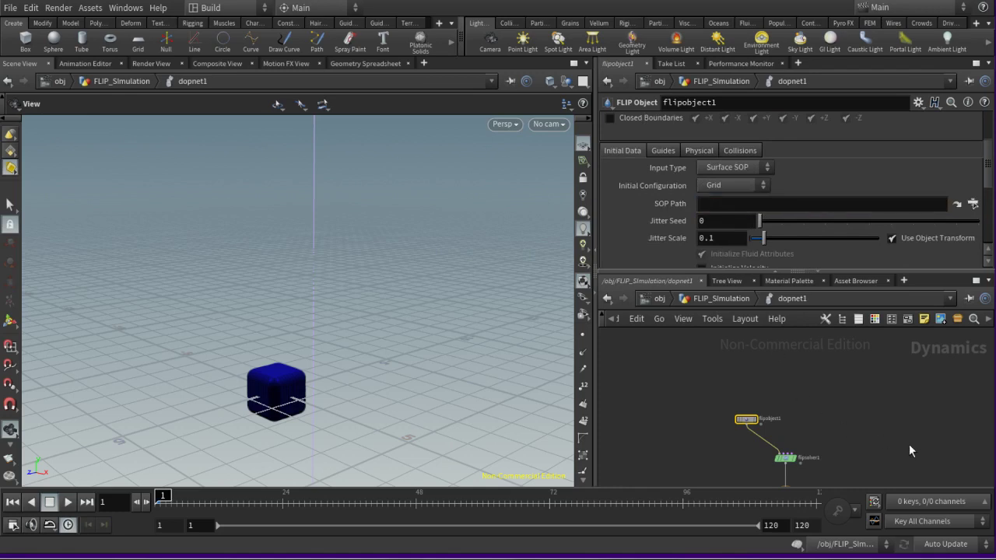
- Add a Volume Source node to the DOP network
scroll(688, 389, "up", 5)
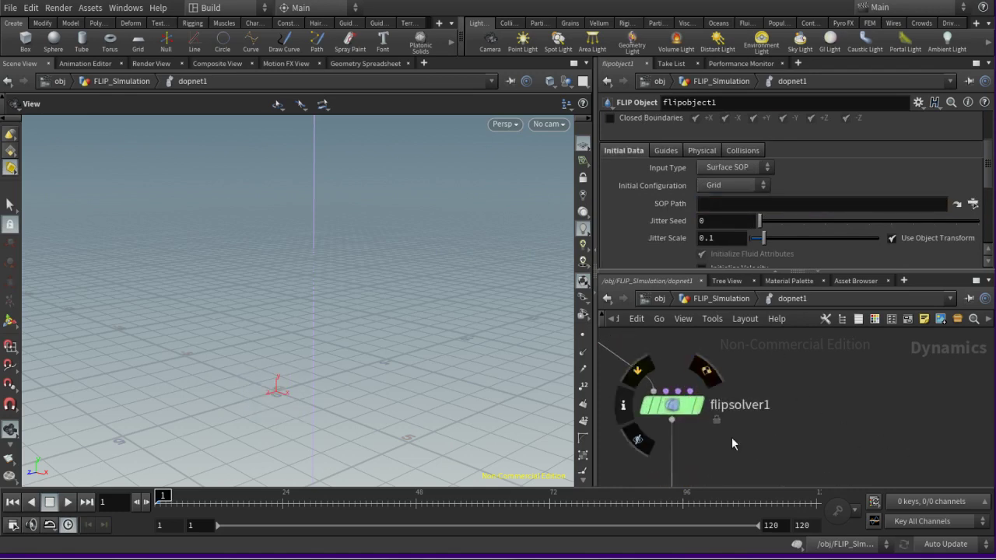
scroll(727, 436, "down", 3)
scroll(731, 404, "down", 3)
key("Tab")
type("so")
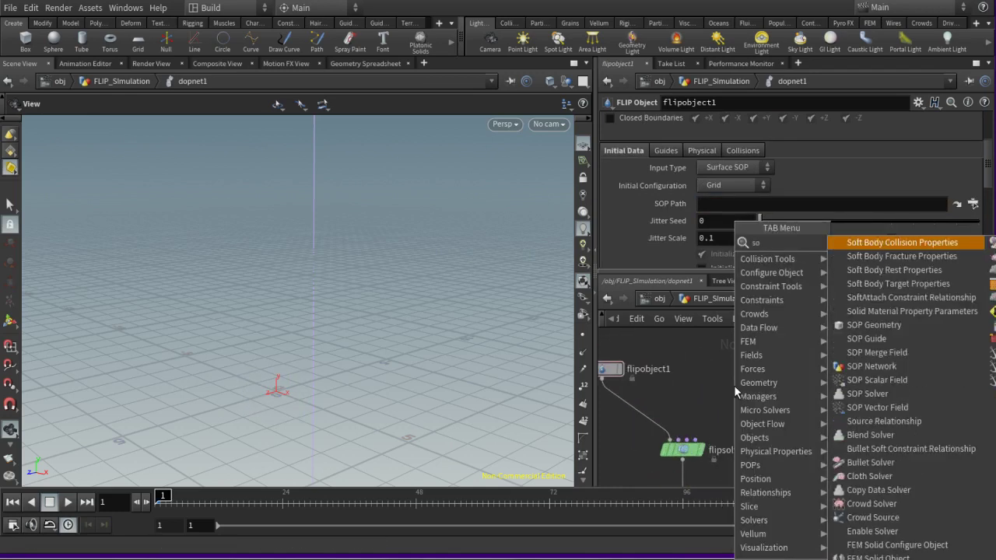
type("u")
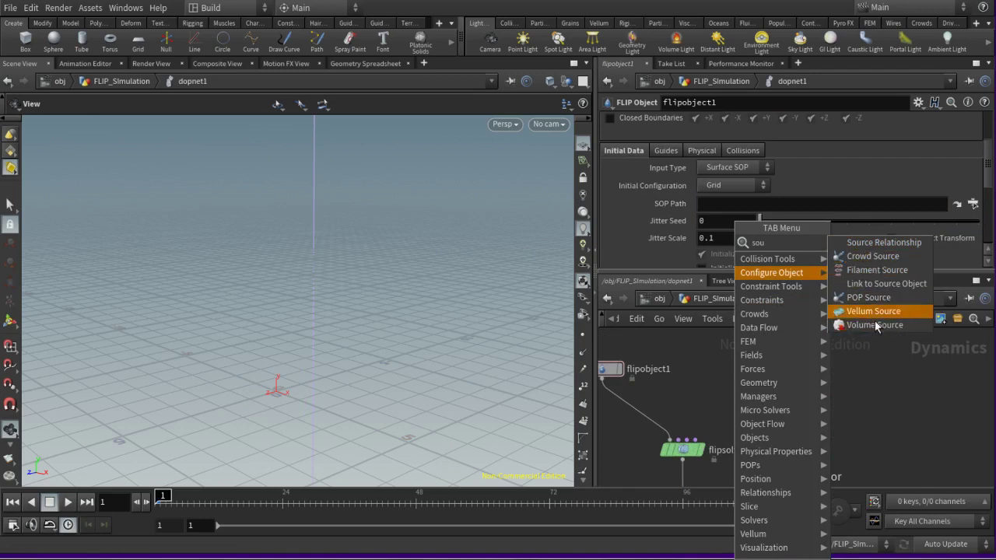
left_click(874, 325)
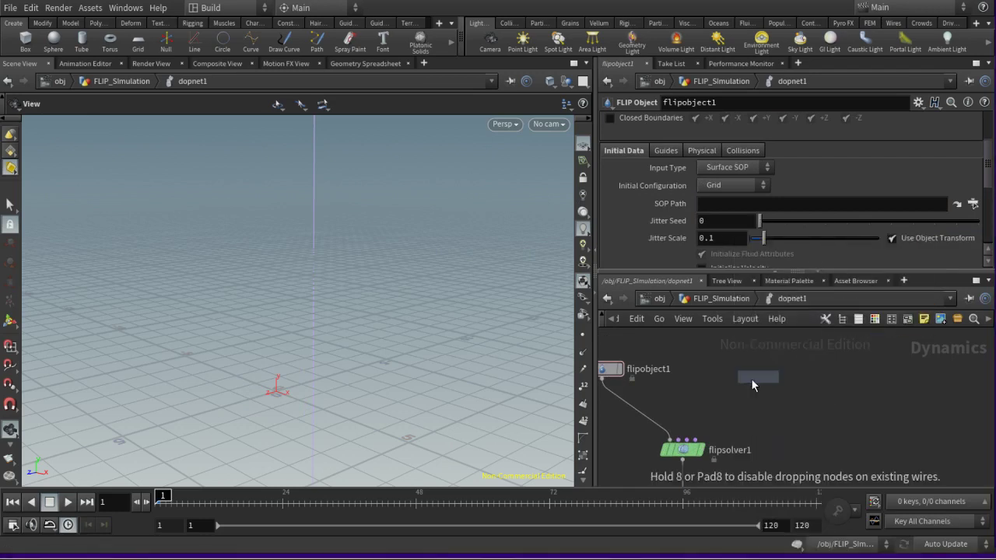
left_click(764, 367)
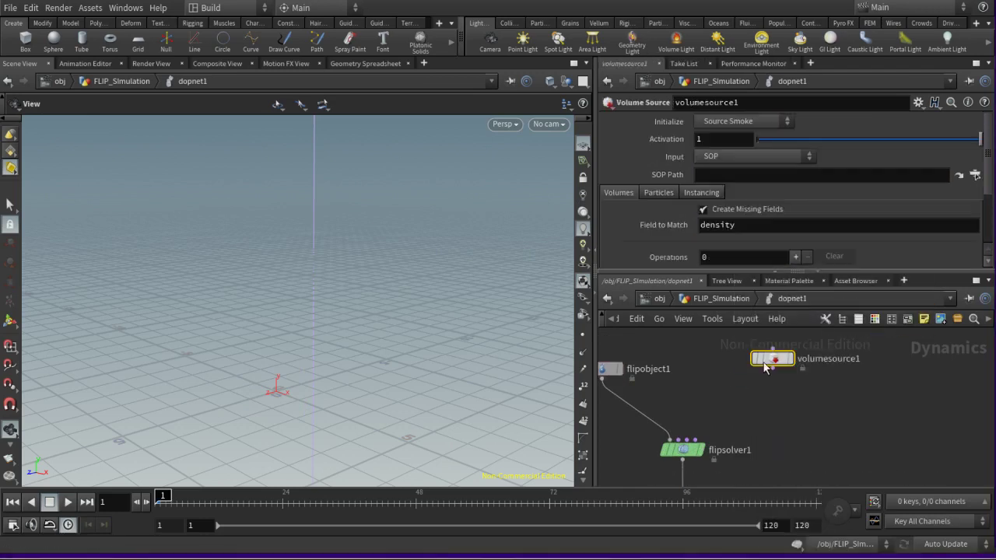
- Initialize volumesource1 as Source FLIP, wire it into flipsolver1's third input, and align it with flipobject1
left_click(743, 123)
left_click(719, 218)
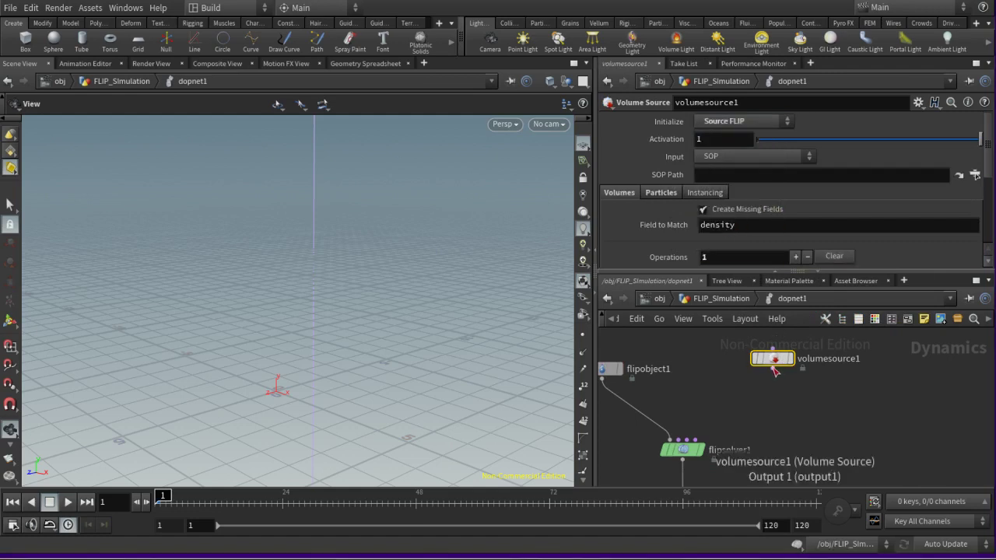
left_click_drag(774, 371, 695, 440)
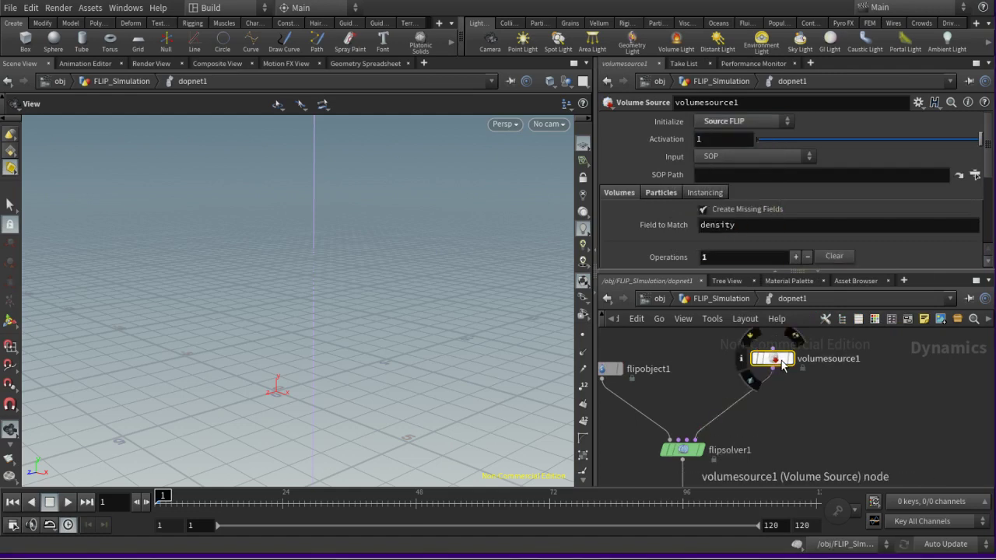
scroll(696, 449, "up", 5)
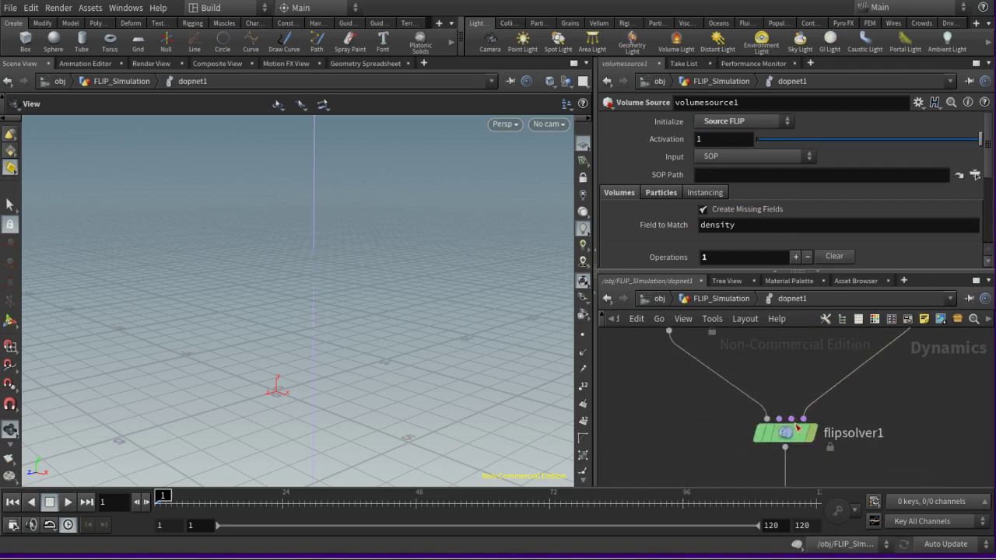
scroll(798, 426, "up", 1)
scroll(848, 412, "up", 1)
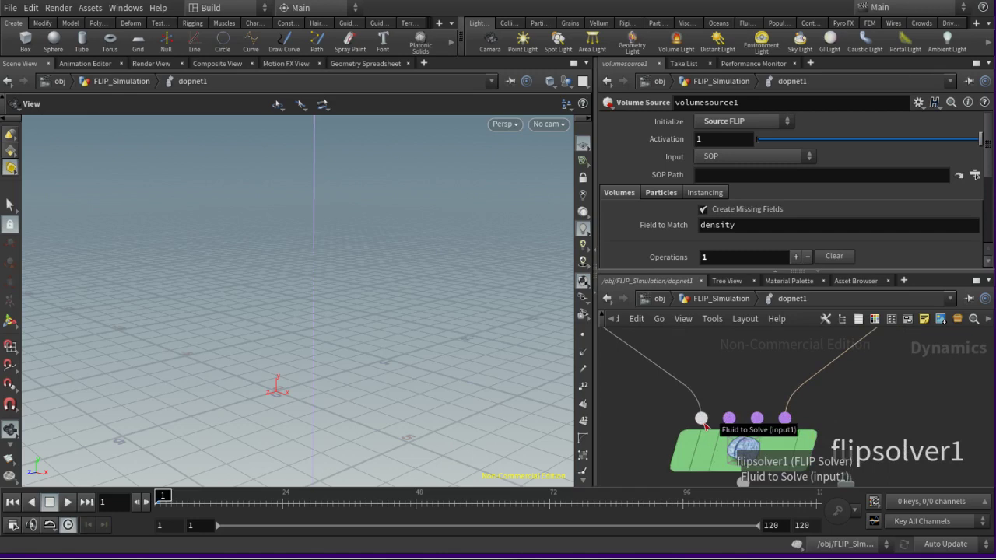
scroll(883, 403, "down", 2)
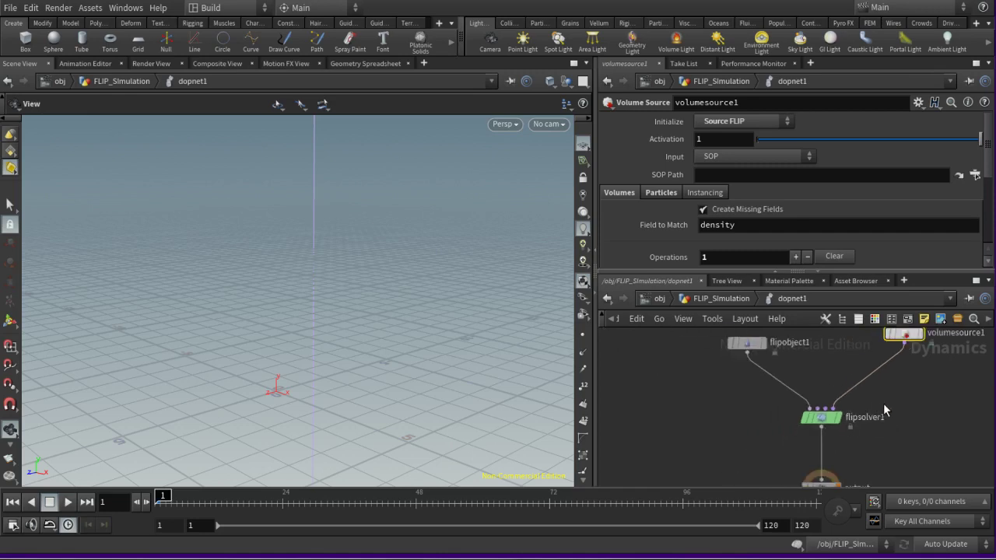
left_click(865, 361)
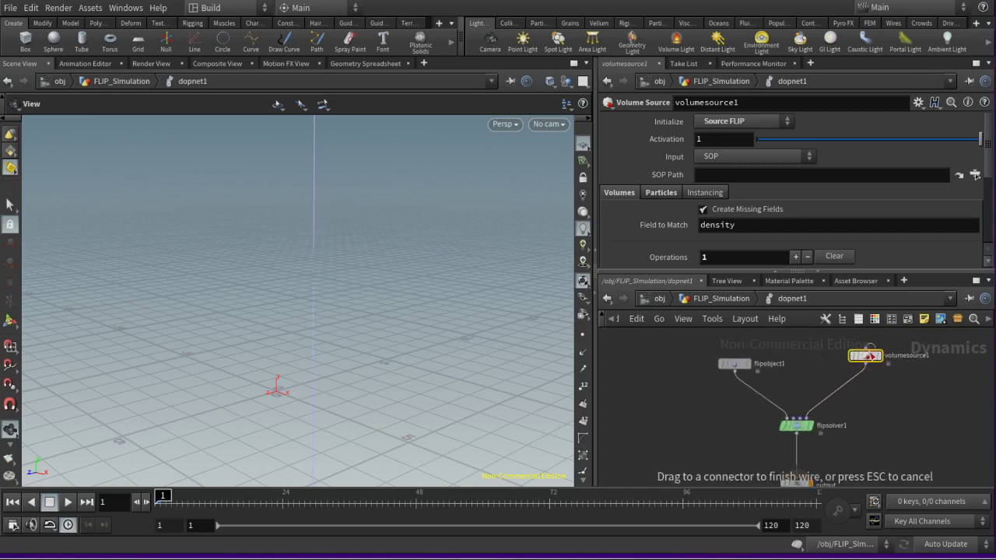
key("Escape")
left_click_drag(865, 360, 865, 374)
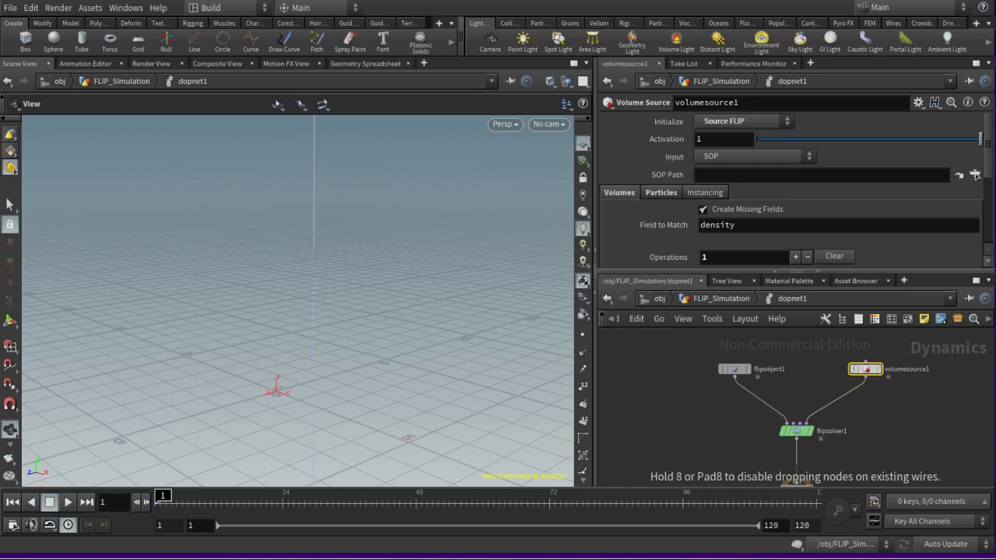
- Point volumesource1's SOP Path at /obj/FLIP_Simulation/Out_Source
left_click(975, 176)
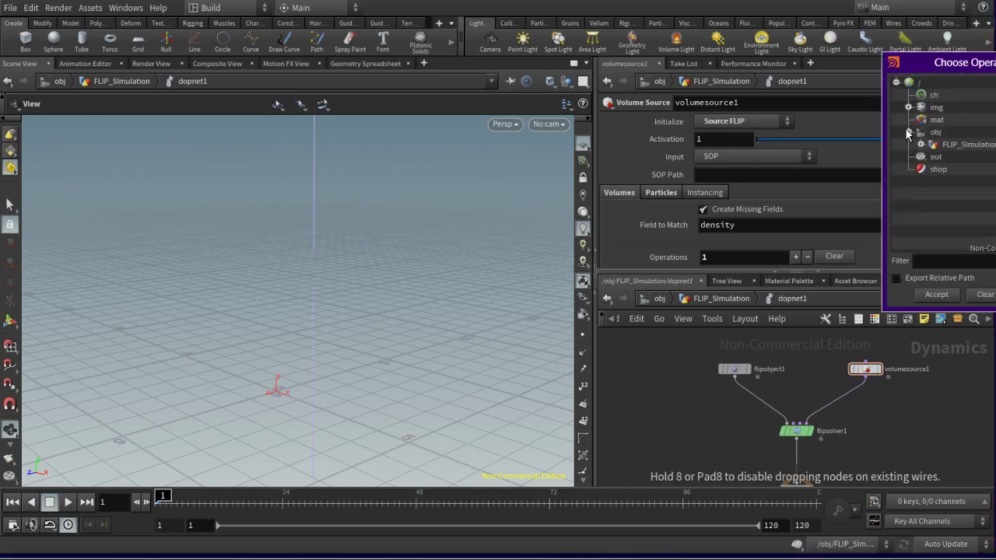
left_click(924, 145)
left_click(992, 170)
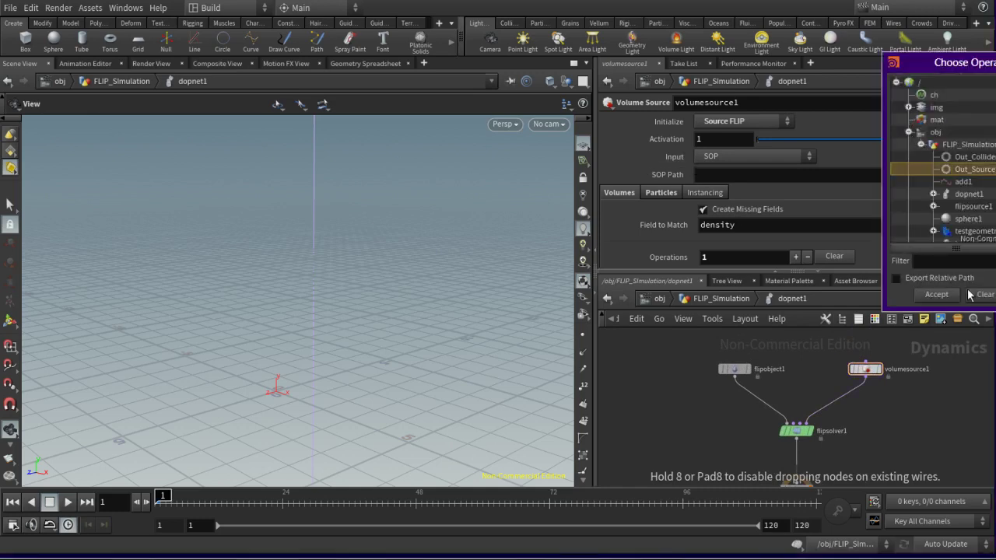
left_click(949, 297)
key("h")
scroll(795, 462, "down", 2)
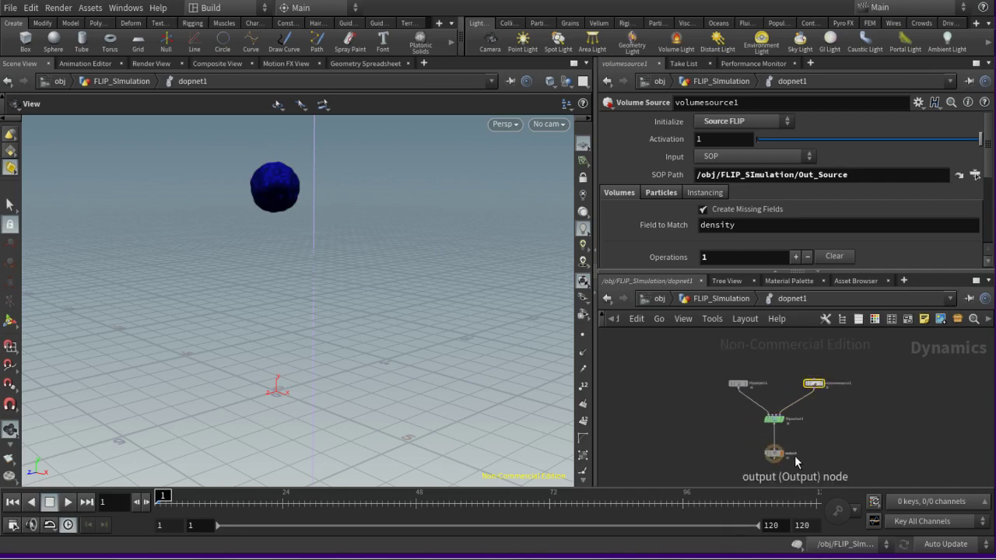
scroll(785, 427, "up", 2)
- Switch the viewport background to the dark colour scheme in the display options
key("d")
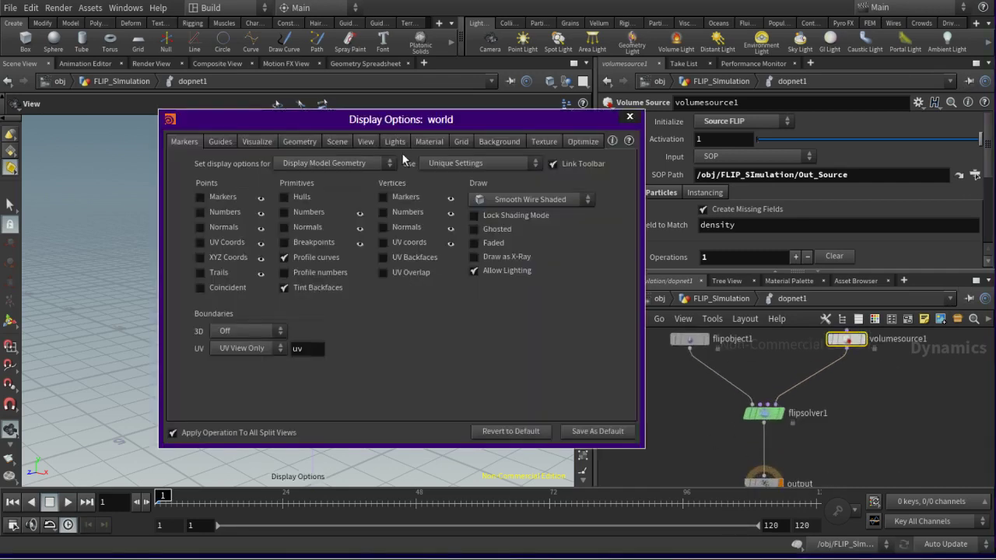
left_click(499, 141)
left_click(267, 164)
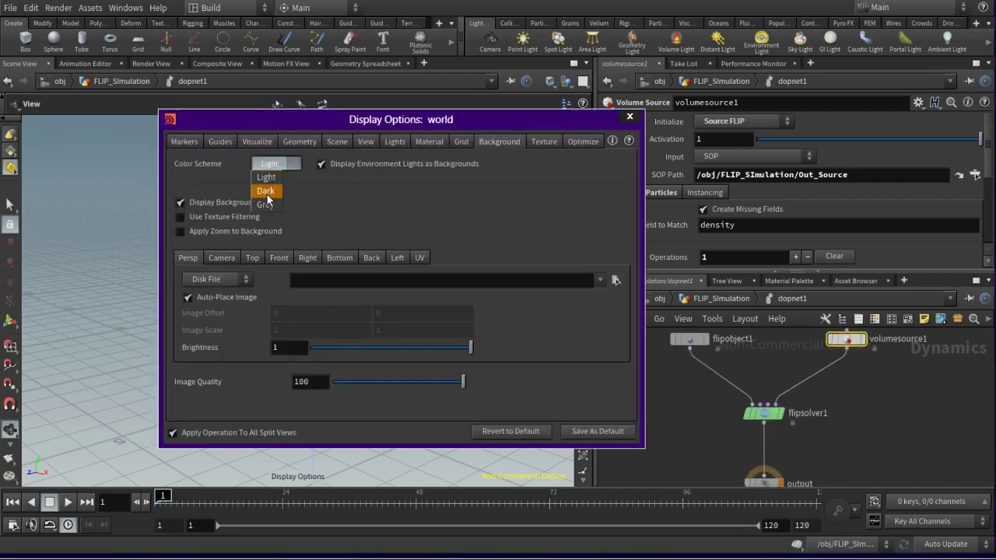
left_click(266, 194)
left_click(632, 118)
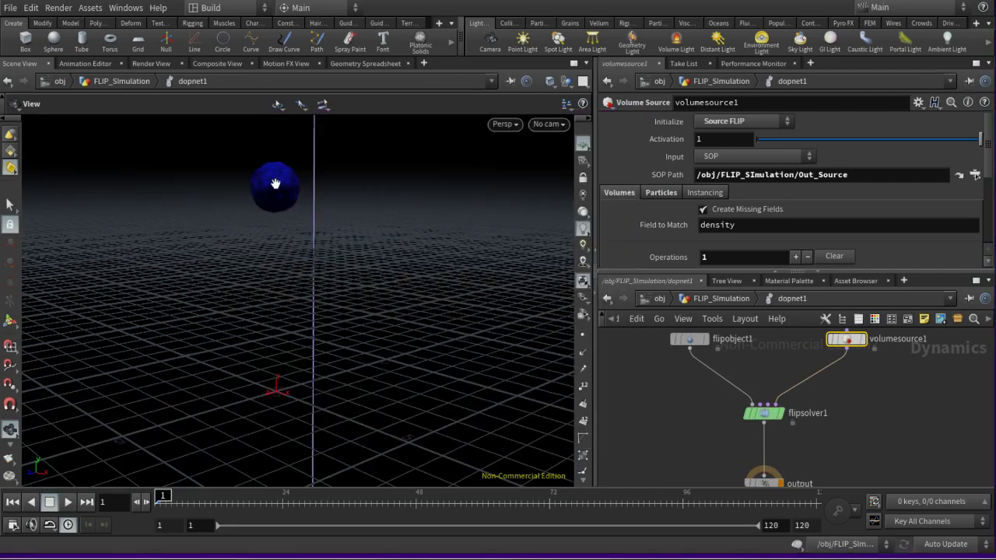
scroll(829, 392, "down", 2)
scroll(820, 448, "up", 2)
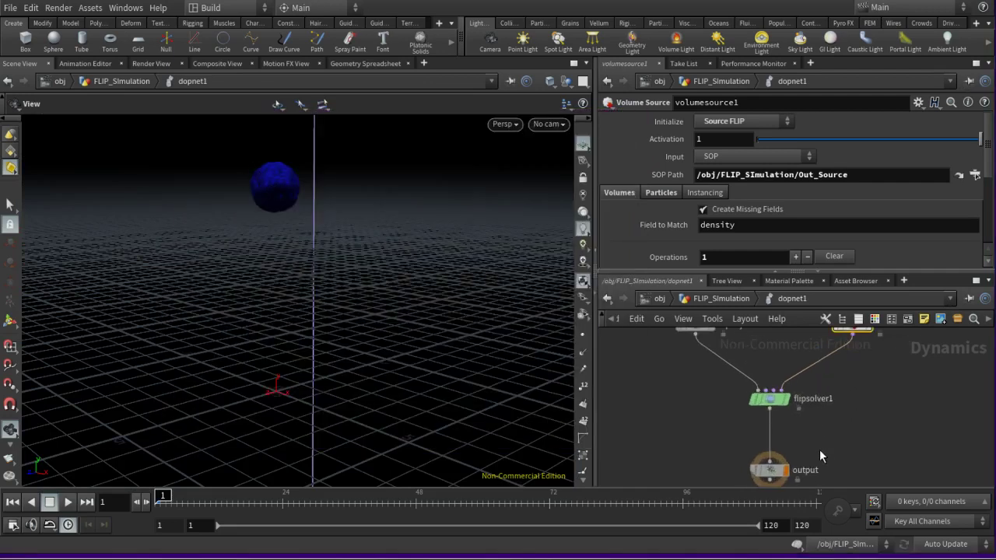
scroll(820, 450, "down", 2)
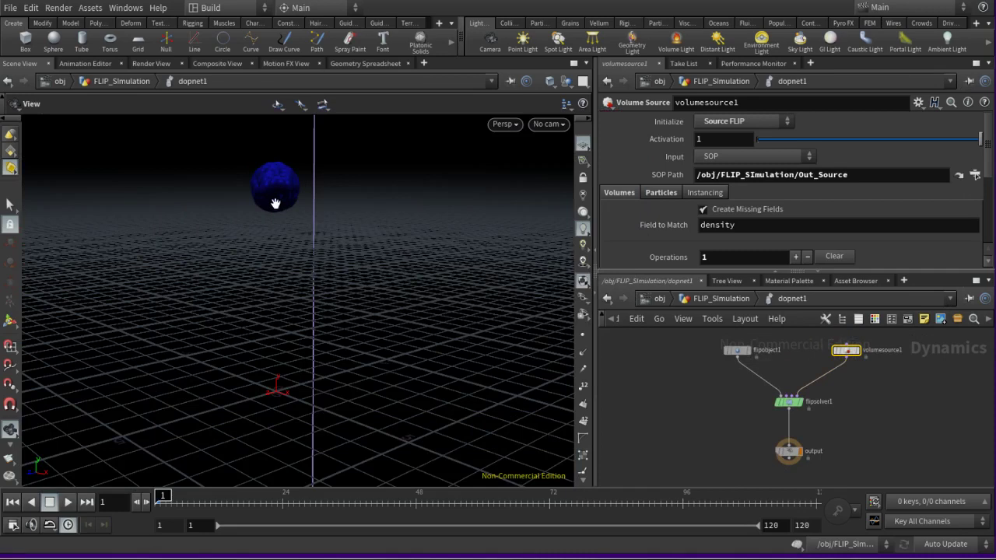
scroll(878, 422, "up", 2)
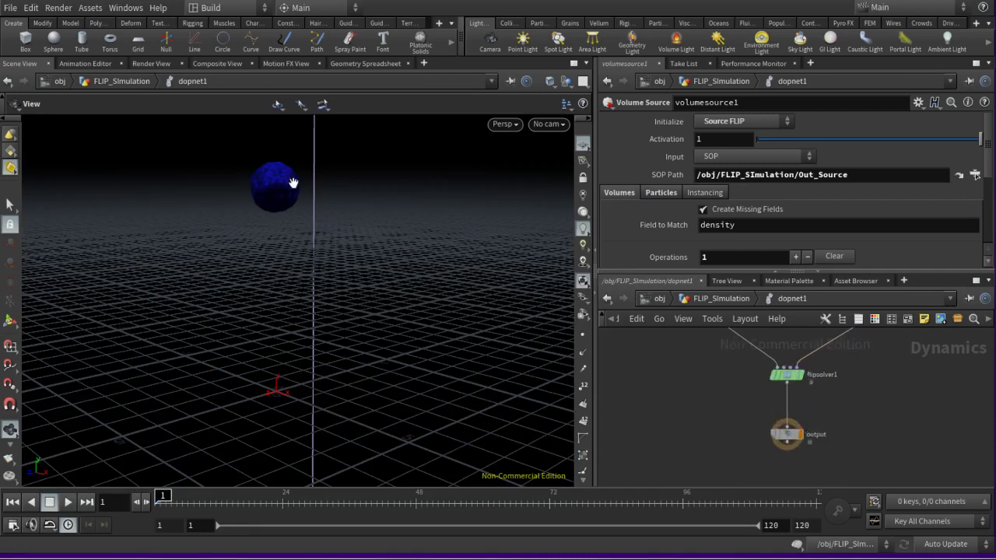
scroll(730, 392, "down", 1)
scroll(732, 417, "down", 1)
scroll(734, 377, "up", 2)
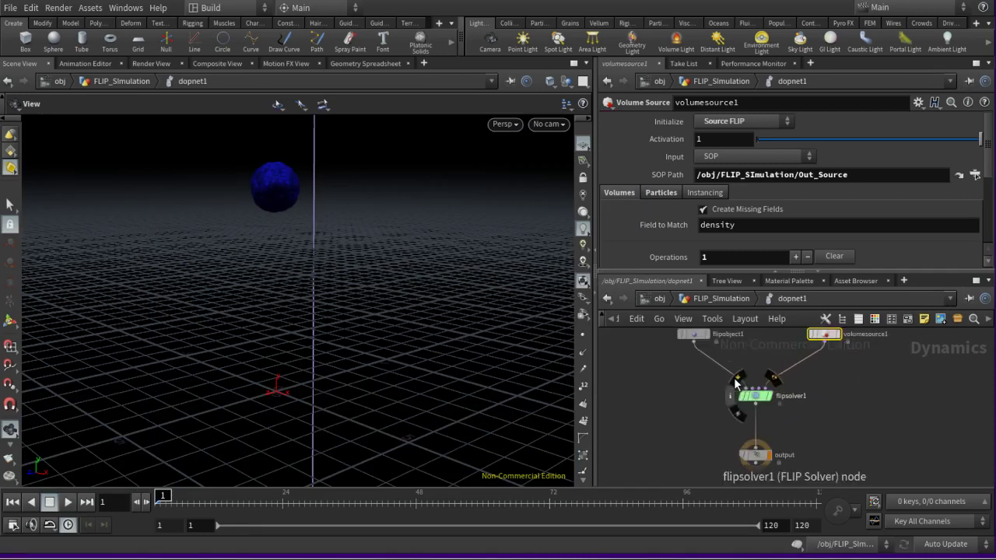
- Select flipsolver1 and bring up its container box handles, orbiting to see the box clearly
scroll(751, 396, "up", 2)
left_click(755, 399)
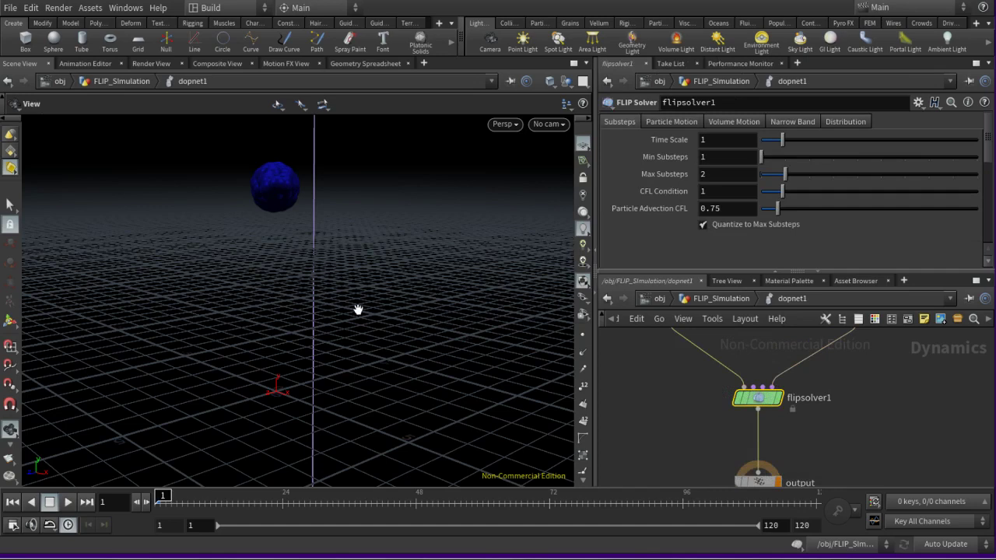
key("Return")
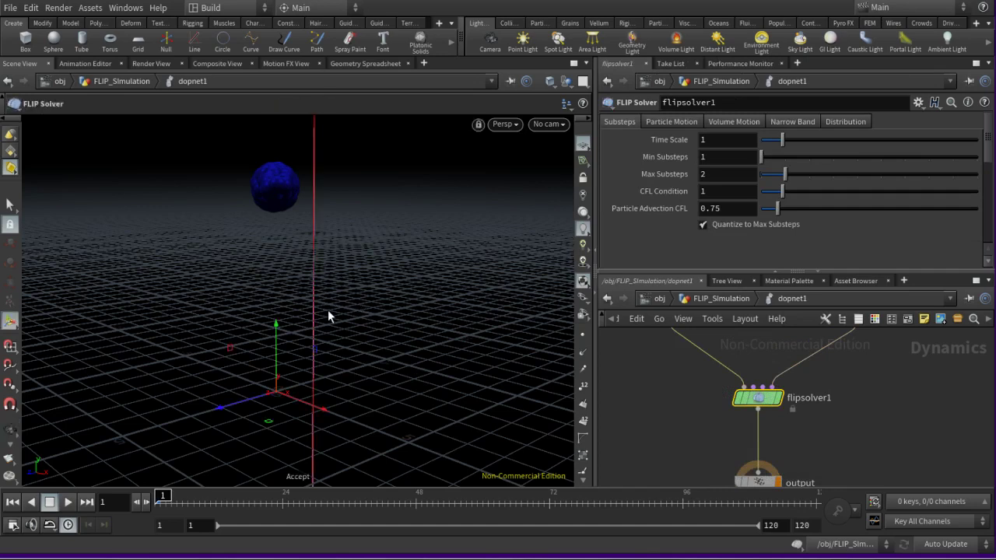
scroll(767, 426, "down", 1)
scroll(766, 426, "down", 1)
scroll(607, 389, "up", 2)
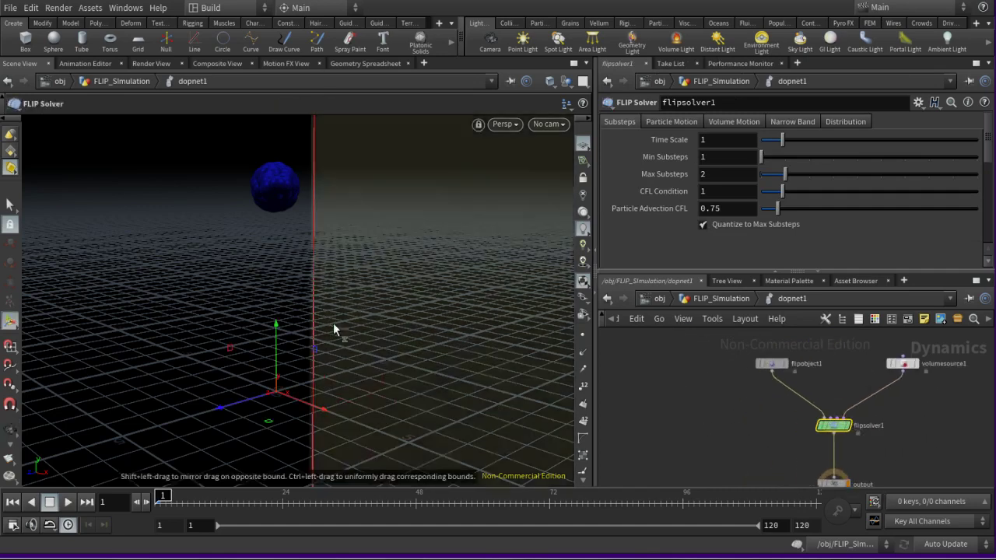
key("Escape")
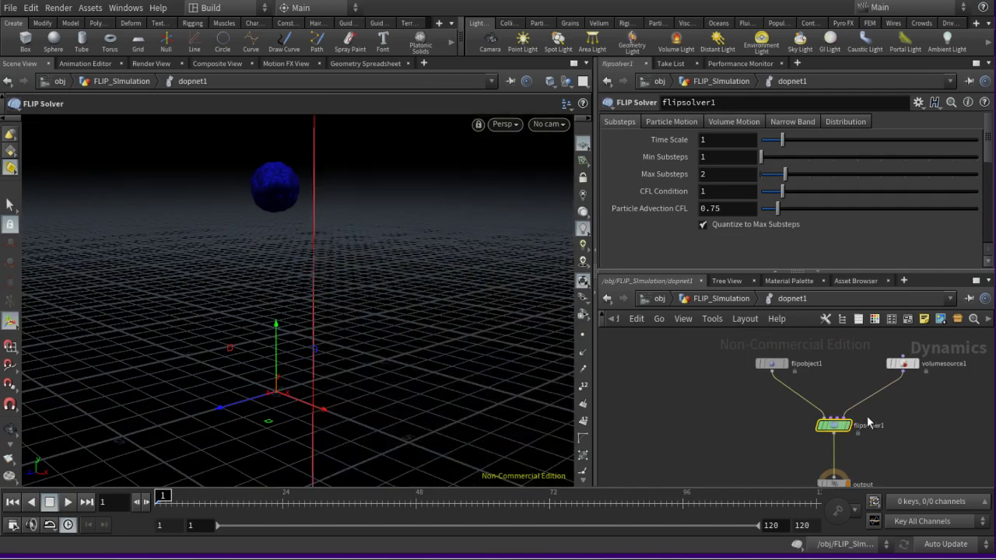
key("Return")
key("Escape")
key("Return")
key("Escape")
left_click_drag(491, 271, 220, 384)
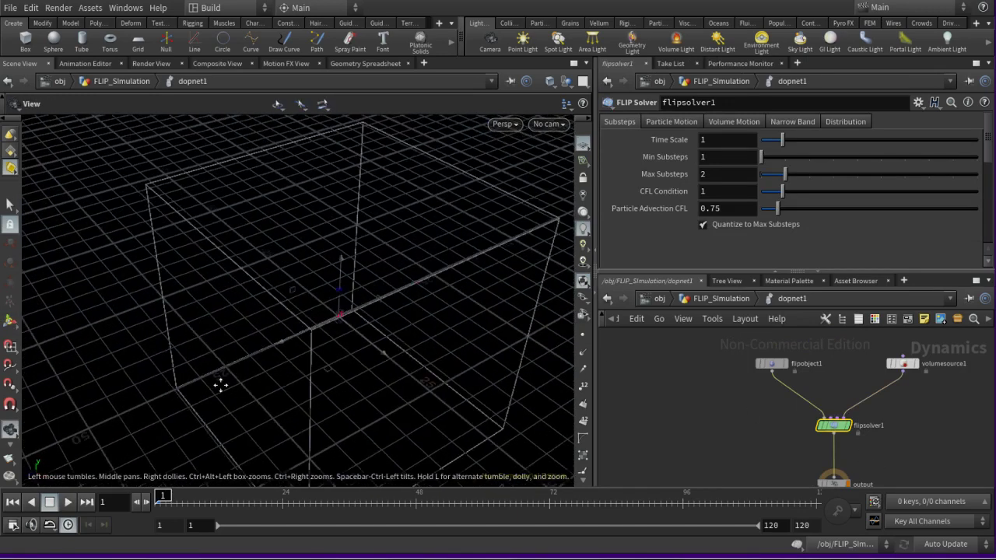
key("Return")
key("Escape")
mouse_move(309, 284)
left_mouse_down()
mouse_move(433, 389)
mouse_move(313, 383)
mouse_move(322, 389)
mouse_move(401, 345)
mouse_move(282, 386)
left_mouse_up()
key("Return")
key("Escape")
key("Return")
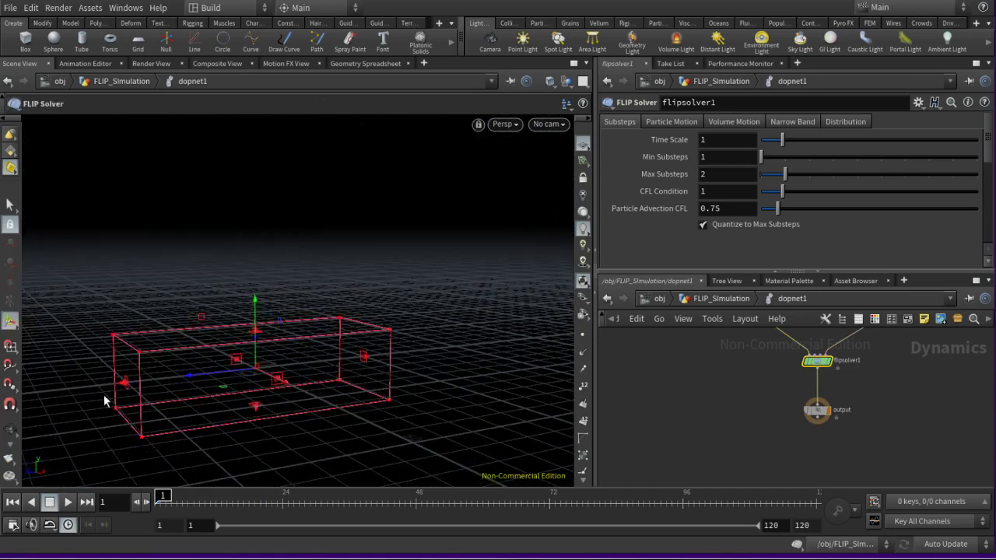
- Drag the container box handles, shrinking the long axis, until the box fits around the raised sphere
left_click_drag(149, 391, 179, 382, "shift")
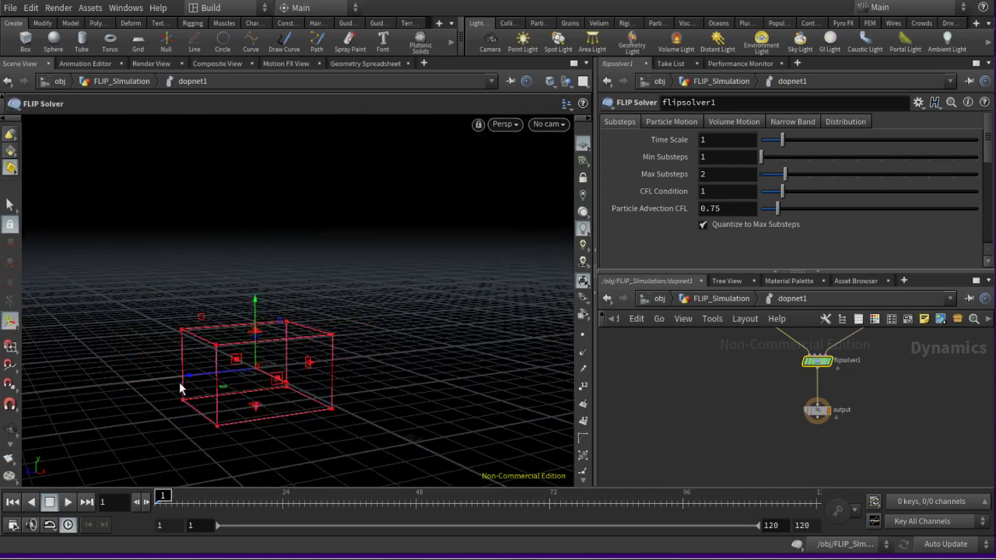
key("Escape")
key("Return")
mouse_move(305, 428)
left_mouse_down()
mouse_move(256, 415)
mouse_move(342, 429)
left_mouse_up()
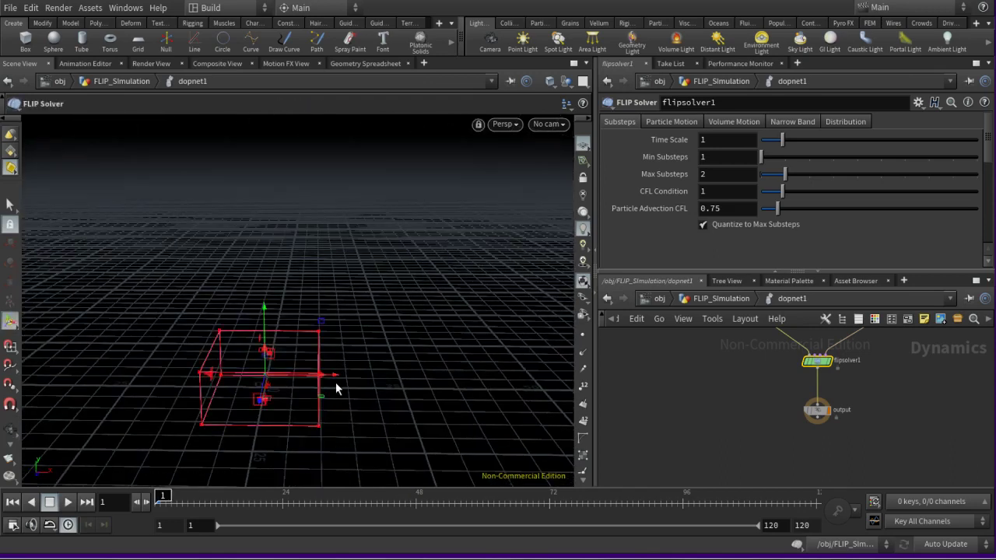
key("Escape")
left_click_drag(326, 387, 288, 391)
key("Return")
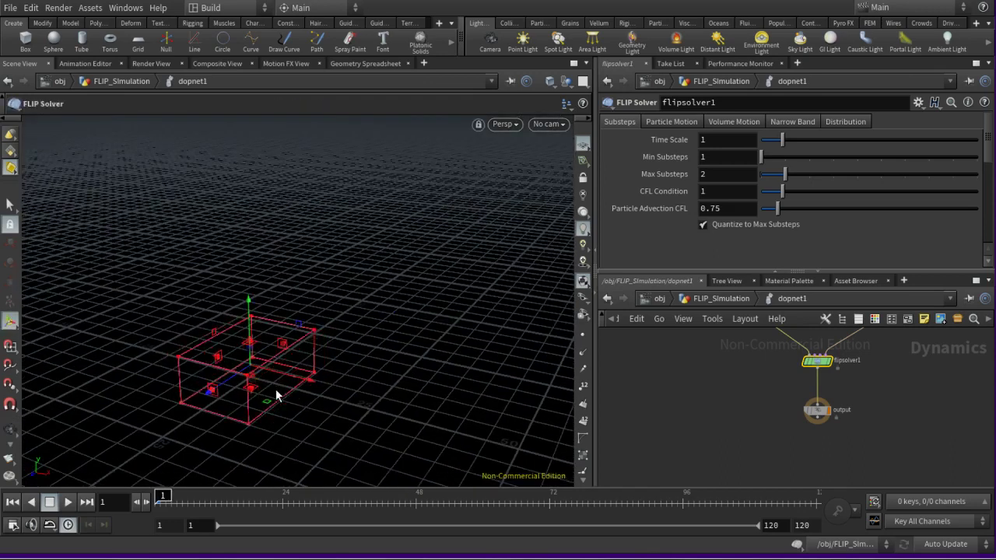
key("Escape")
mouse_move(324, 352)
left_mouse_down()
mouse_move(394, 371)
mouse_move(476, 275)
mouse_move(361, 289)
mouse_move(375, 354)
mouse_move(393, 340)
mouse_move(402, 380)
mouse_move(420, 374)
left_mouse_up()
key("Return")
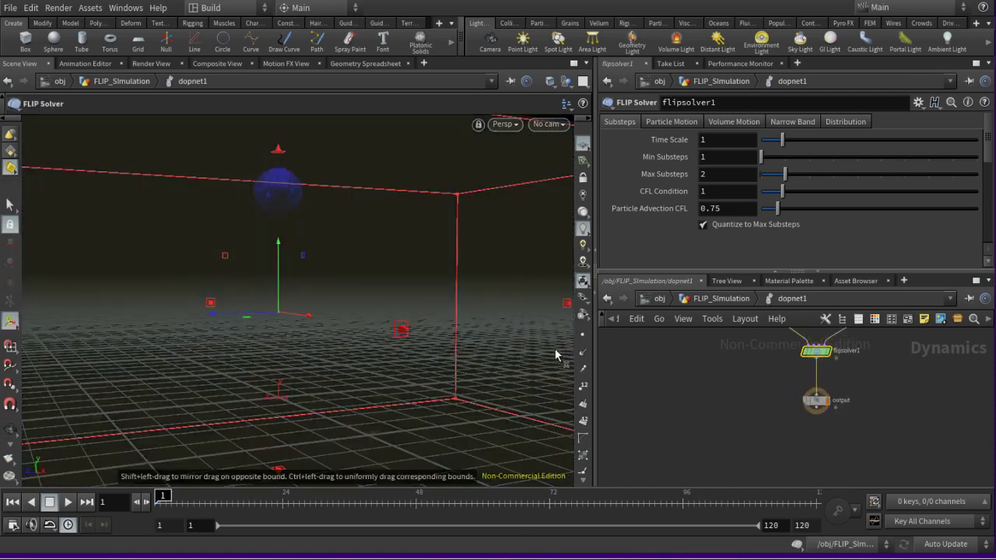
key("Escape")
left_click_drag(507, 306, 337, 378)
key("Return")
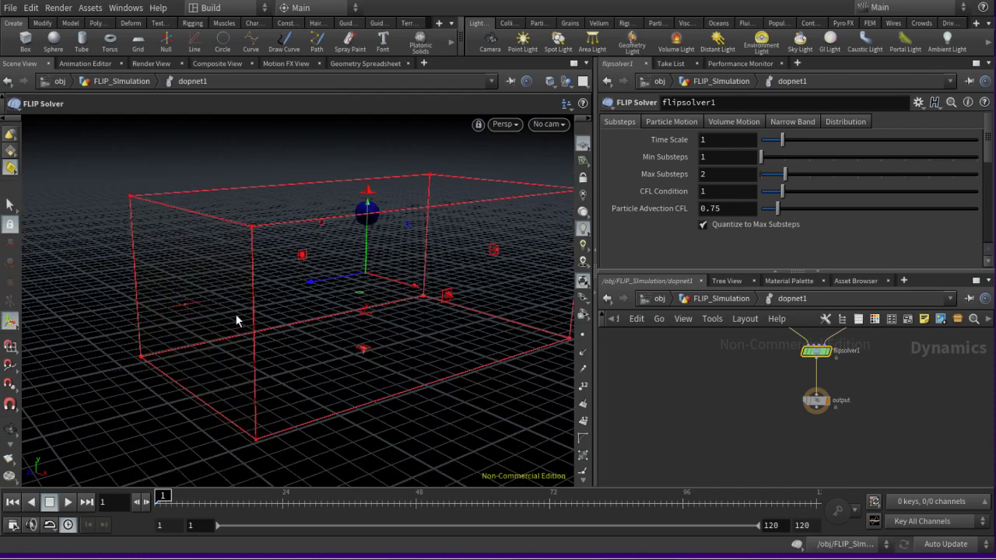
key("Escape")
mouse_move(239, 319)
left_mouse_down()
mouse_move(317, 320)
mouse_move(179, 383)
mouse_move(338, 373)
left_mouse_up()
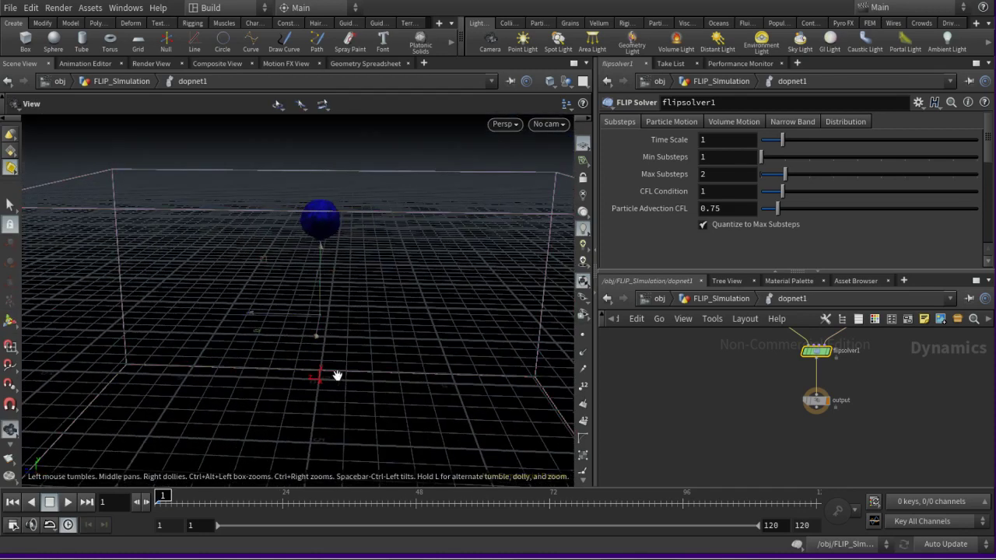
- Add a Static Object node to the DOP network
key("Return")
scroll(874, 415, "up", 3)
key("Tab")
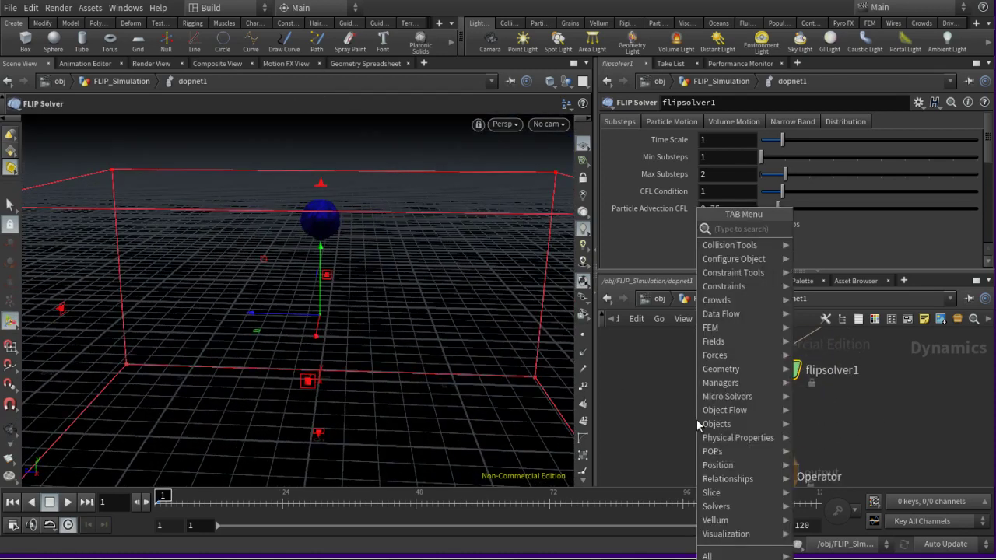
key("Escape")
key("Tab")
type("st")
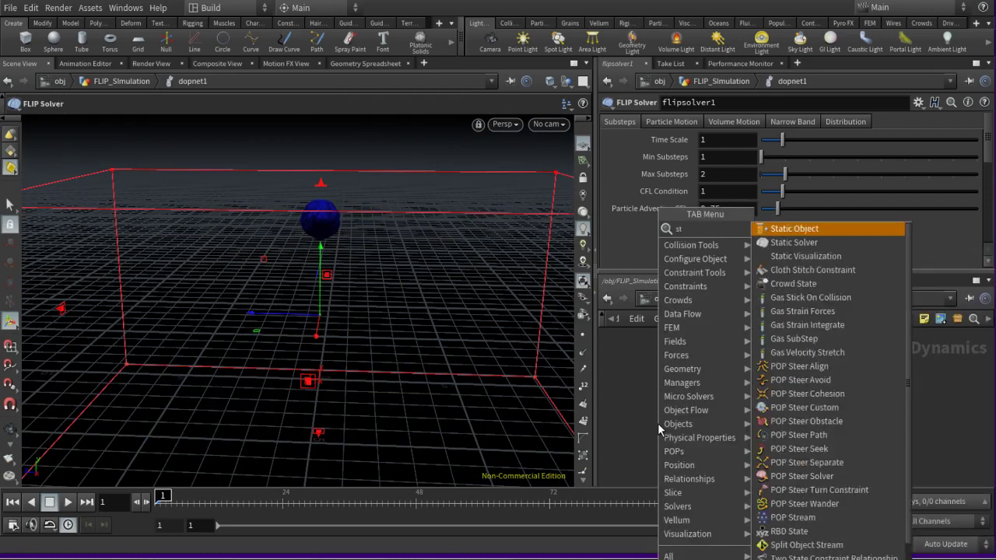
type("atic")
key("Return")
left_click(662, 405)
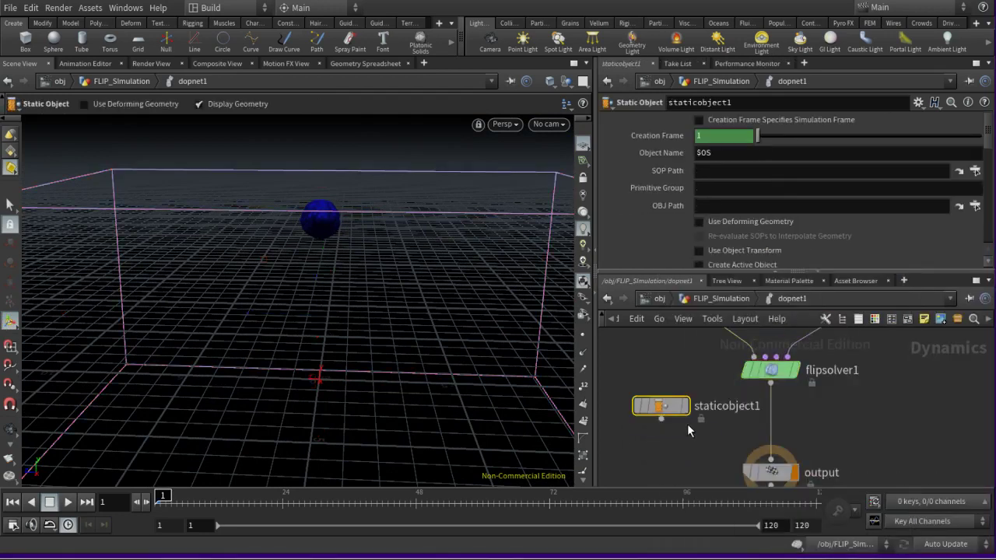
- Add a Merge node below the FLIP solver with staticobject1 as its first input
key("Tab")
type("merg")
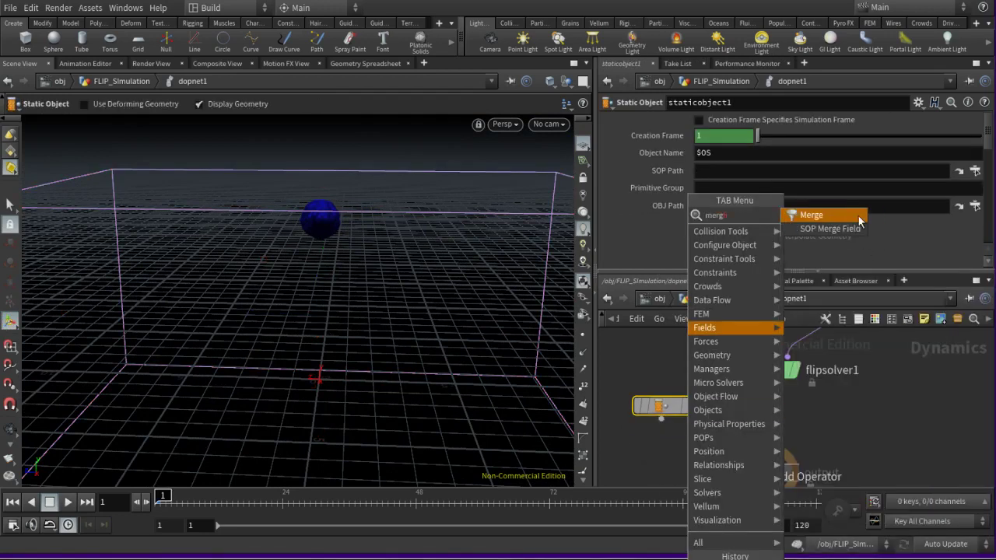
key("Return")
left_click(770, 442)
left_click_drag(776, 443, 735, 445)
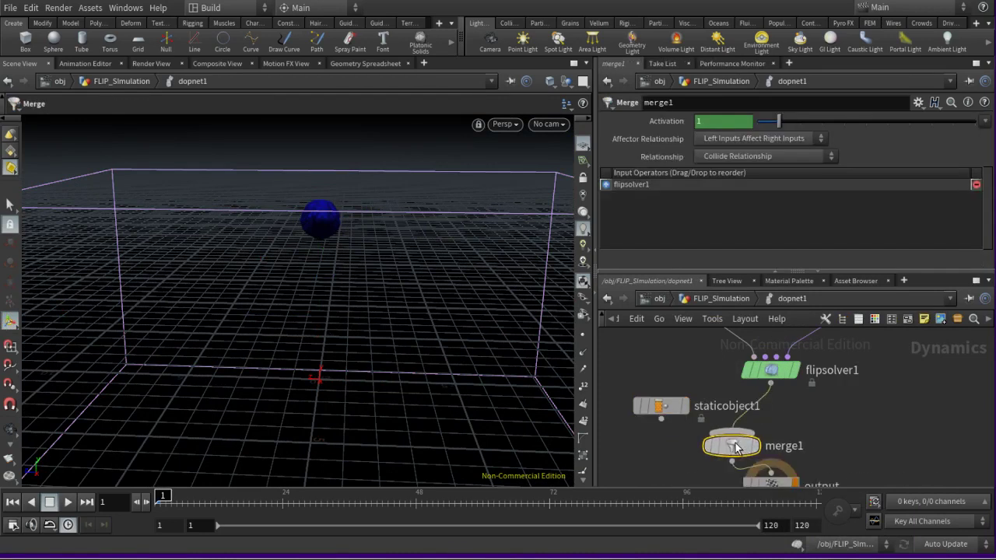
left_click_drag(662, 419, 743, 450)
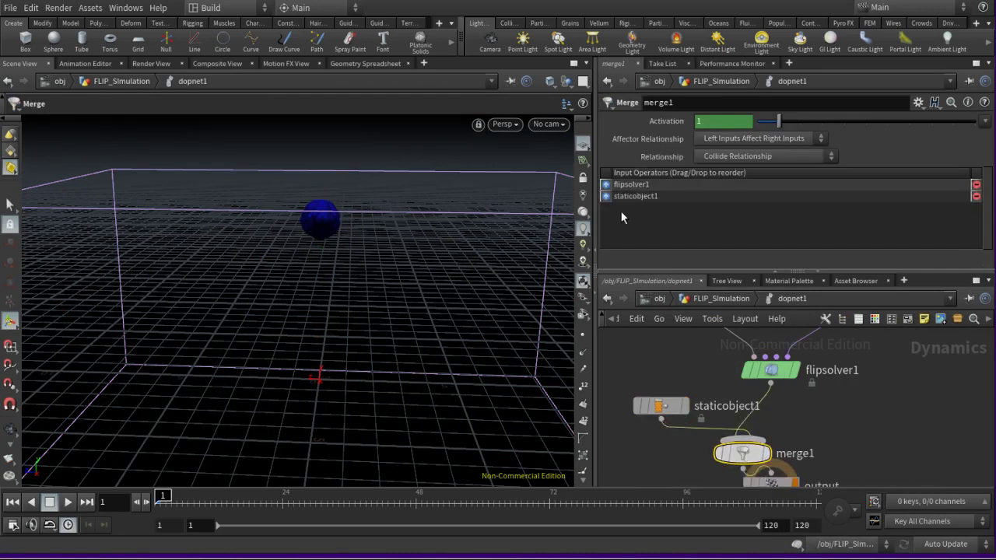
left_click_drag(631, 196, 632, 185)
- Set staticobject1's SOP Path to Out_Collider
middle_click_drag(664, 417, 688, 397)
left_click(687, 392)
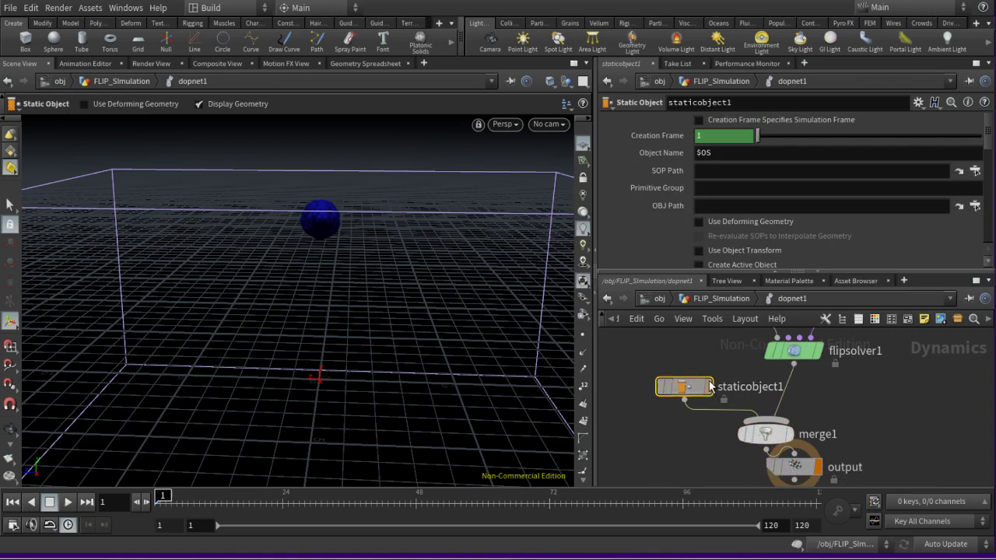
left_click(975, 171)
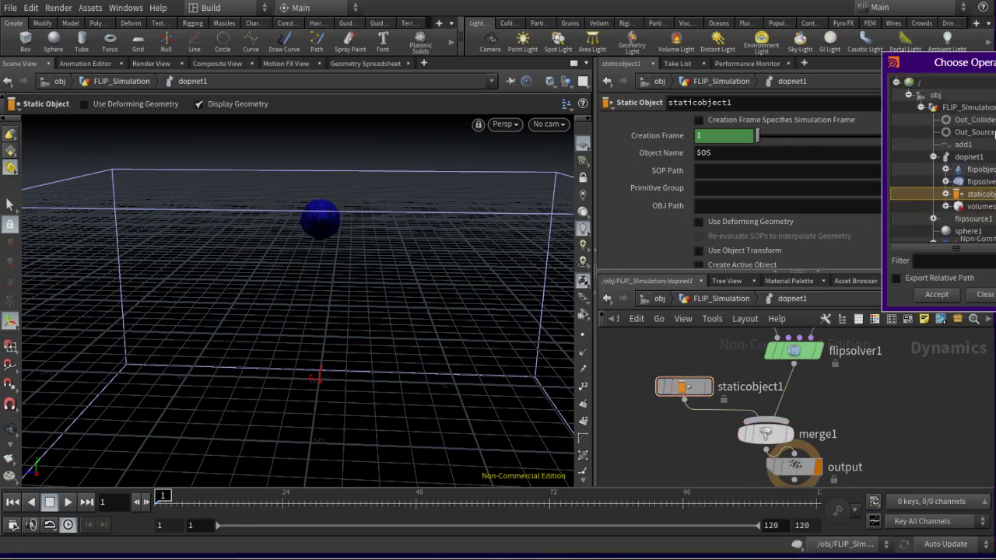
left_click(974, 119)
left_click(936, 294)
scroll(872, 405, "down", 3)
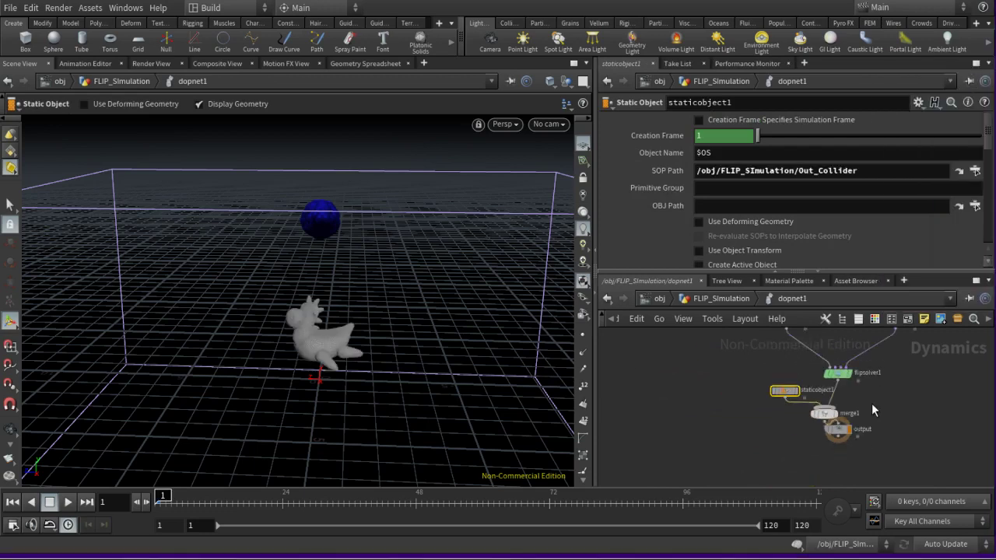
scroll(840, 420, "up", 5)
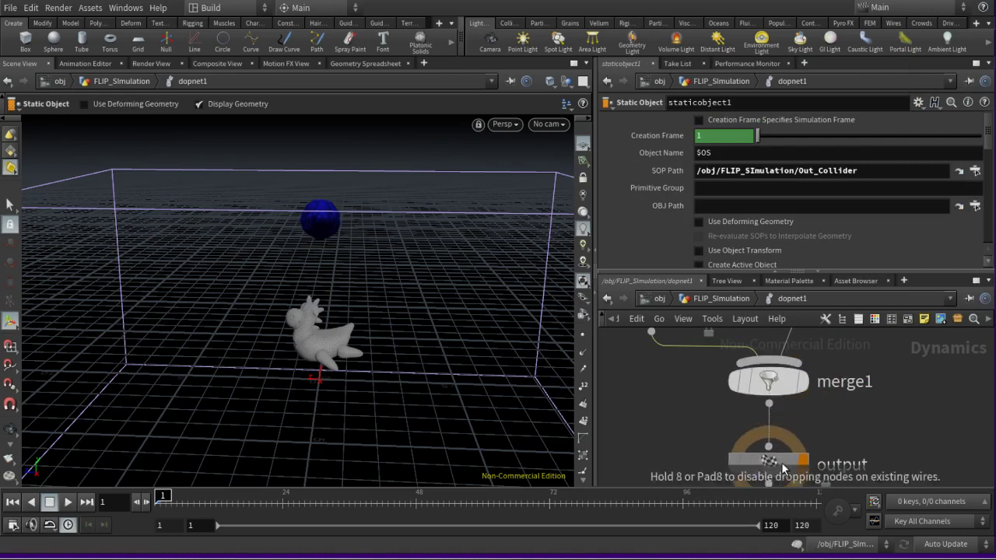
left_click_drag(783, 467, 783, 465)
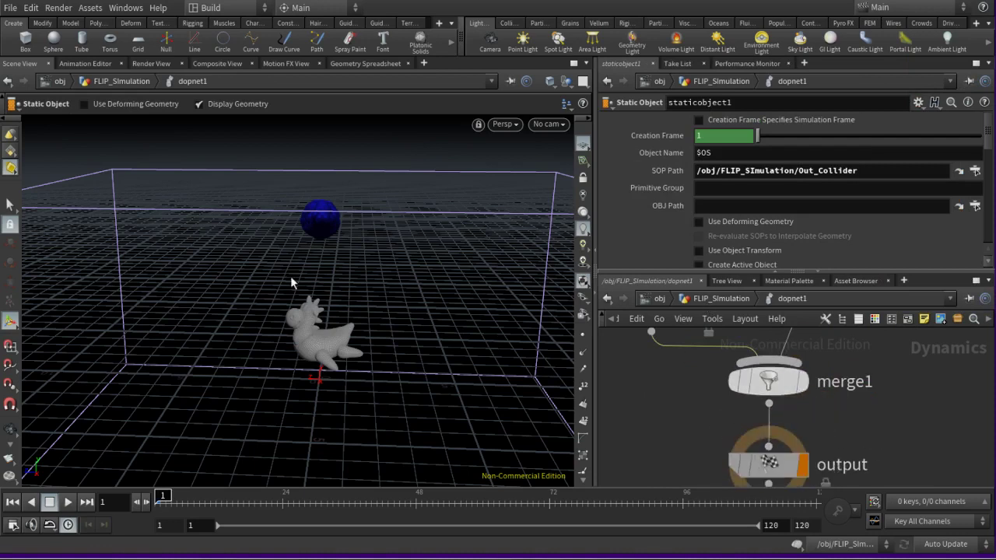
left_click_drag(291, 282, 435, 327, "alt")
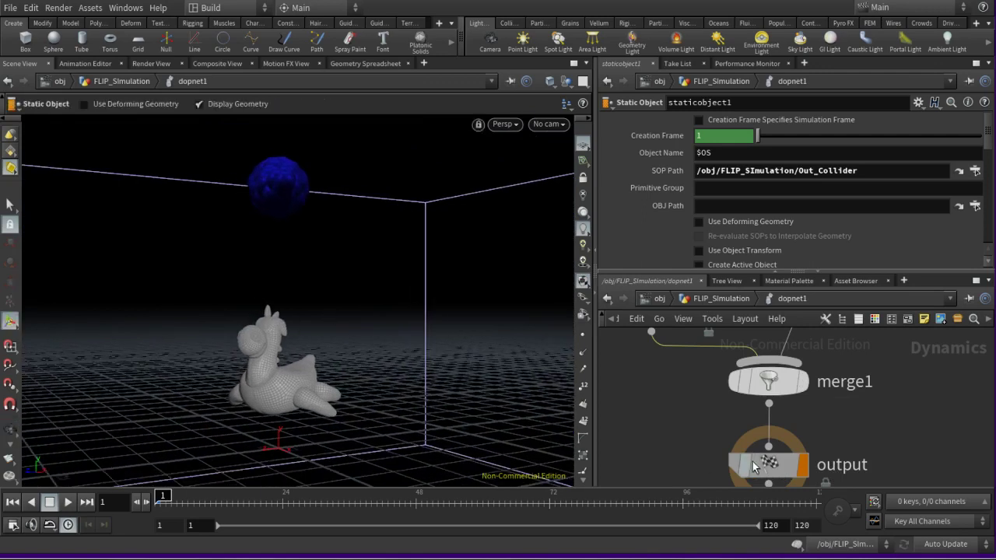
scroll(753, 466, "down", 3)
scroll(751, 470, "down", 2)
scroll(749, 476, "up", 2)
scroll(746, 483, "up", 2)
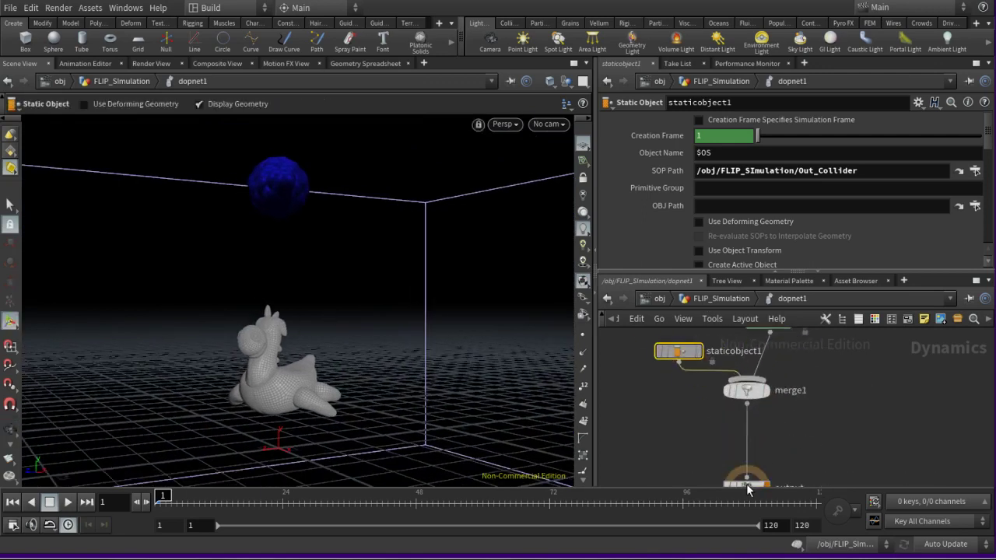
- Add a Gravity Force node (gravity1) beneath merge1
key("Tab")
type("grav")
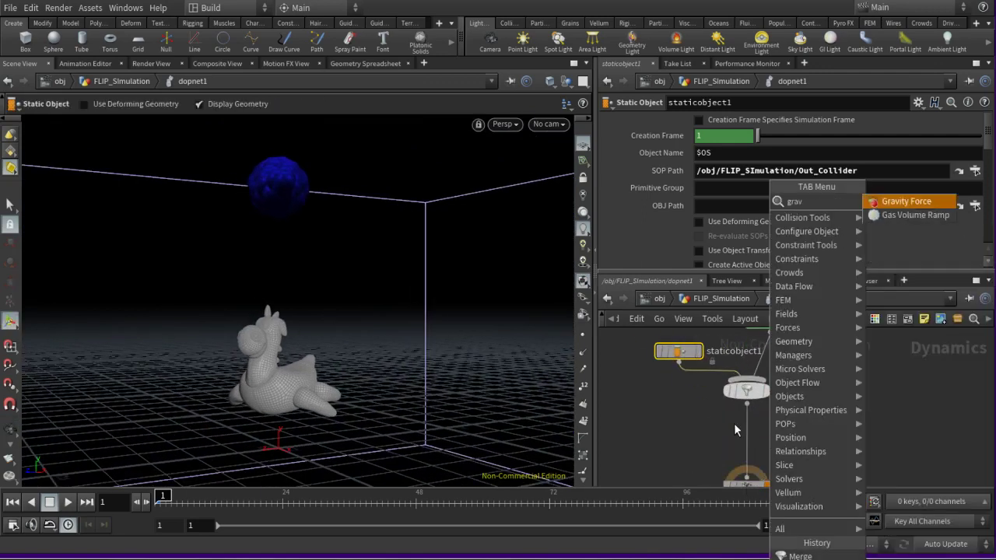
type("i")
left_click(914, 201)
left_click(746, 443)
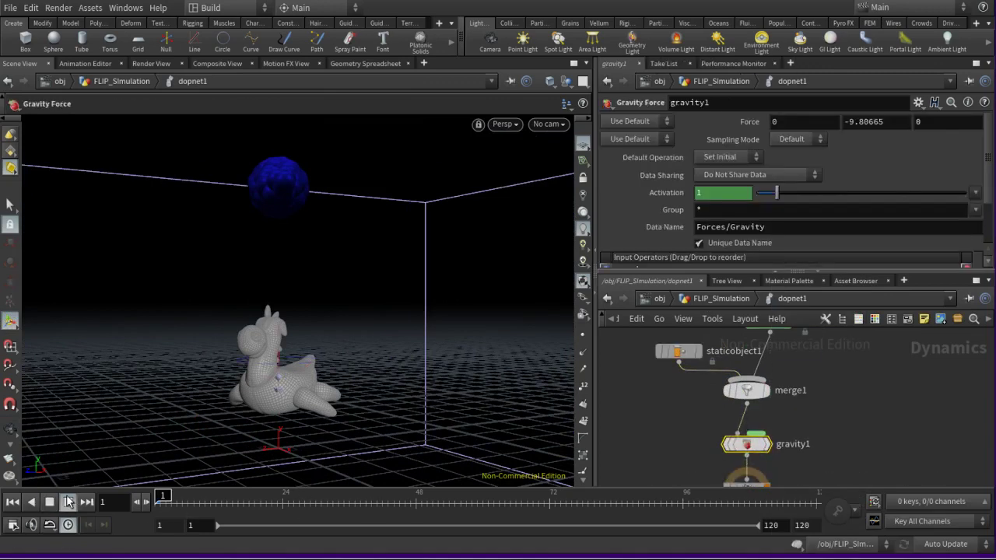
- Play the simulation and stop at frame 29 to see the fluid fall
left_click(68, 502)
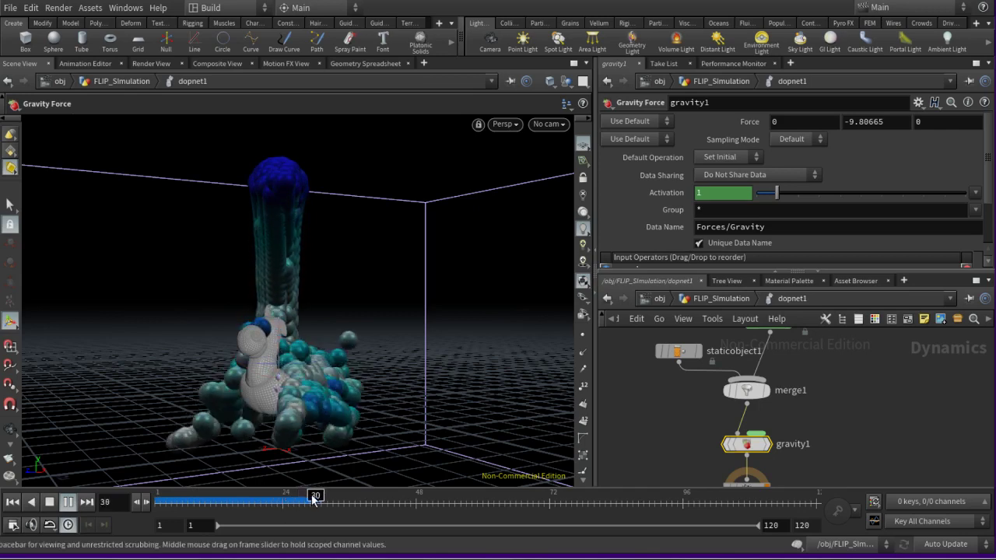
left_click_drag(294, 504, 313, 504)
scroll(762, 397, "down", 3)
scroll(763, 396, "up", 2)
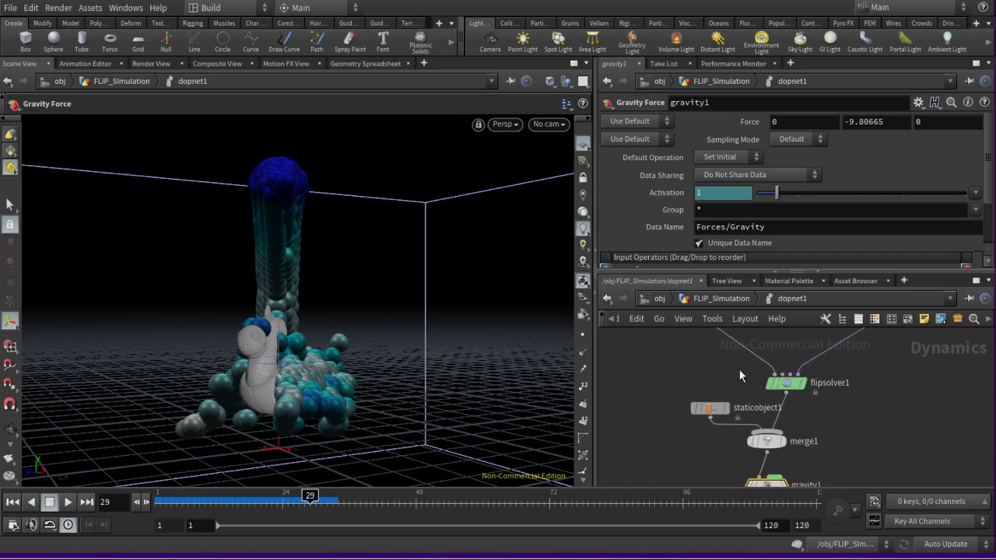
- Set flipobject1's Guides > Particles Visualization to Particles
scroll(757, 350, "up", 2)
scroll(723, 342, "up", 2)
left_click(693, 338)
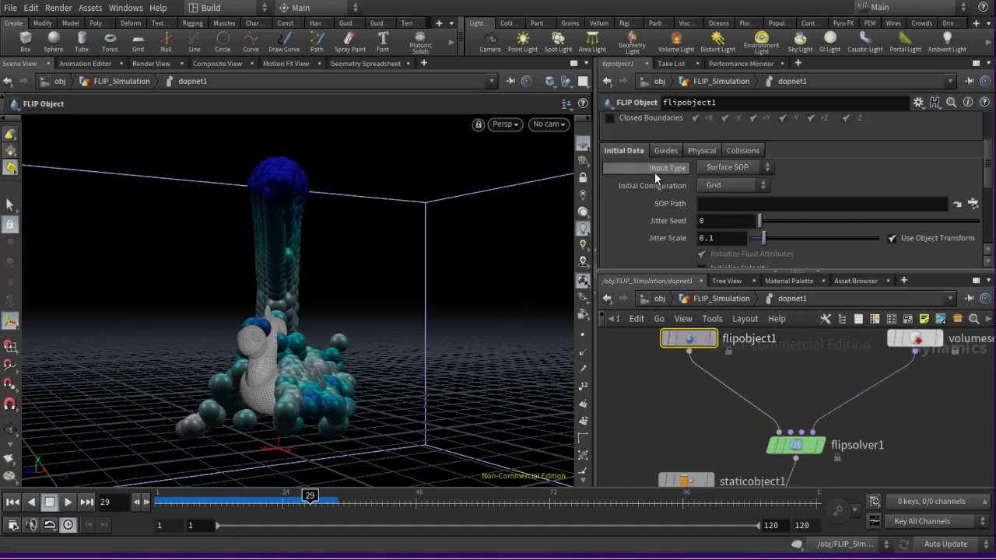
left_click(662, 154)
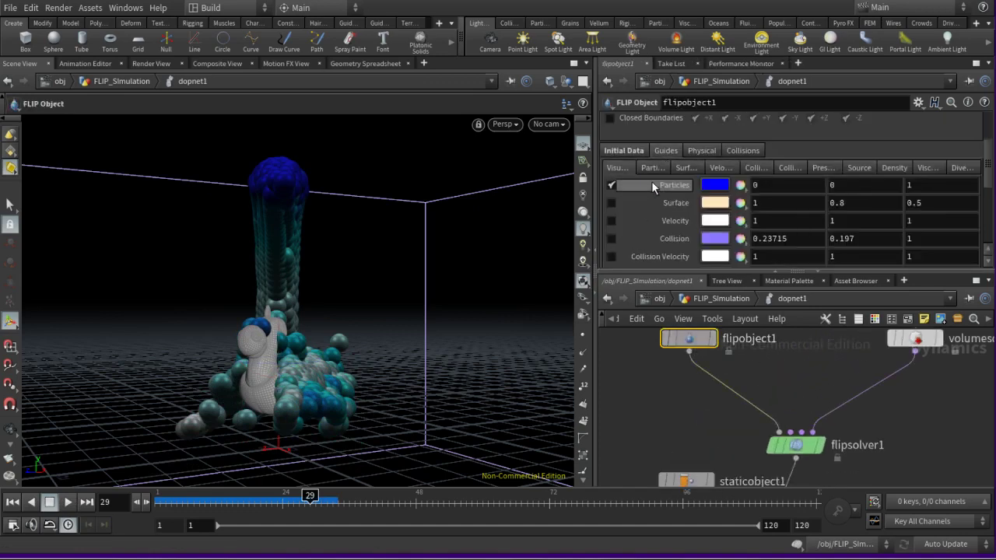
left_click(652, 167)
left_click(728, 184)
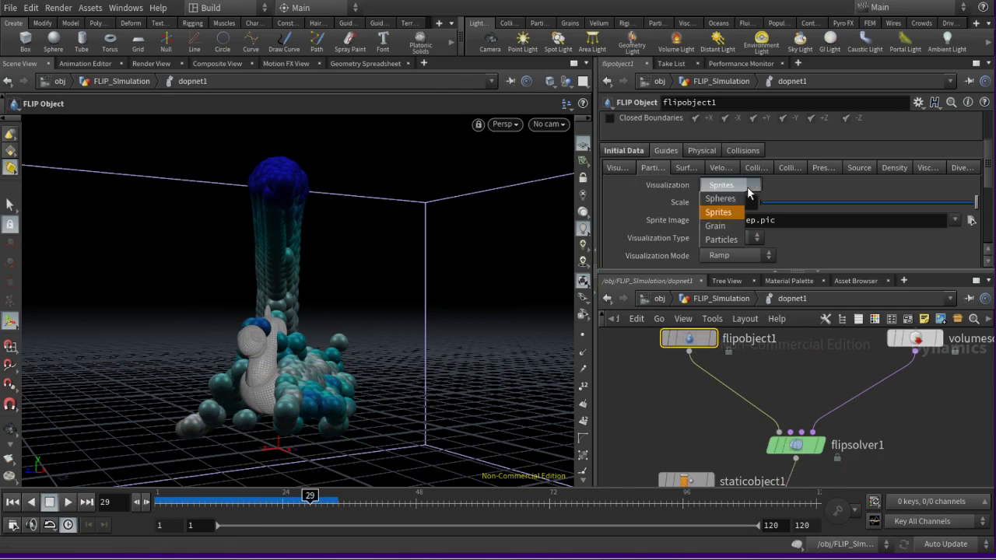
left_click(720, 240)
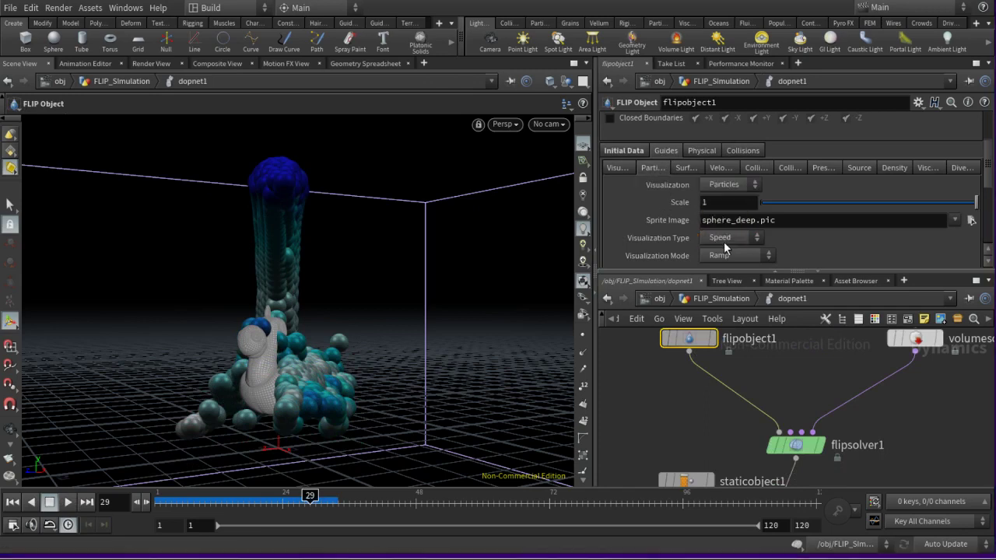
- Rewind to frame 5, play the splash, and stop back at frame 56
left_click_drag(222, 502, 163, 509)
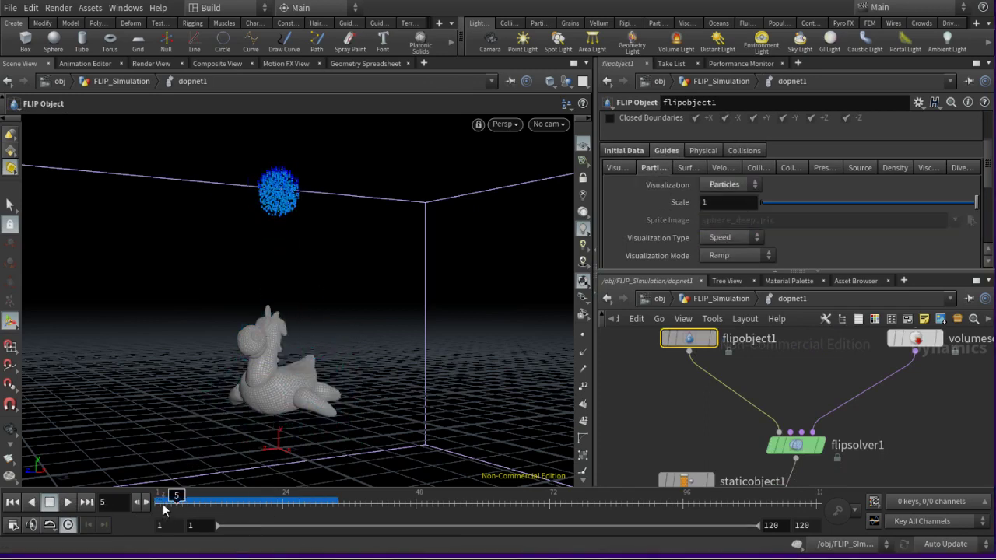
left_click(68, 503)
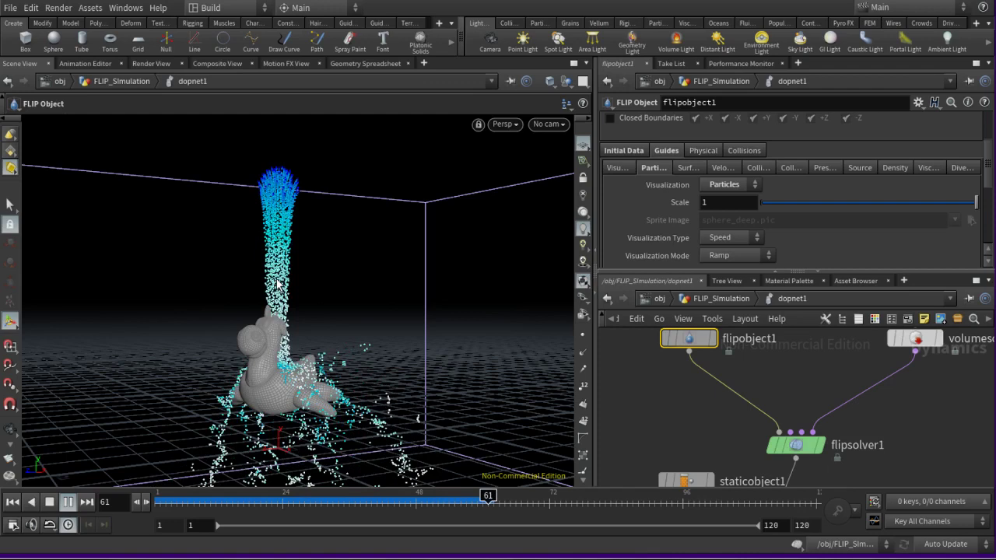
left_click_drag(501, 504, 460, 504)
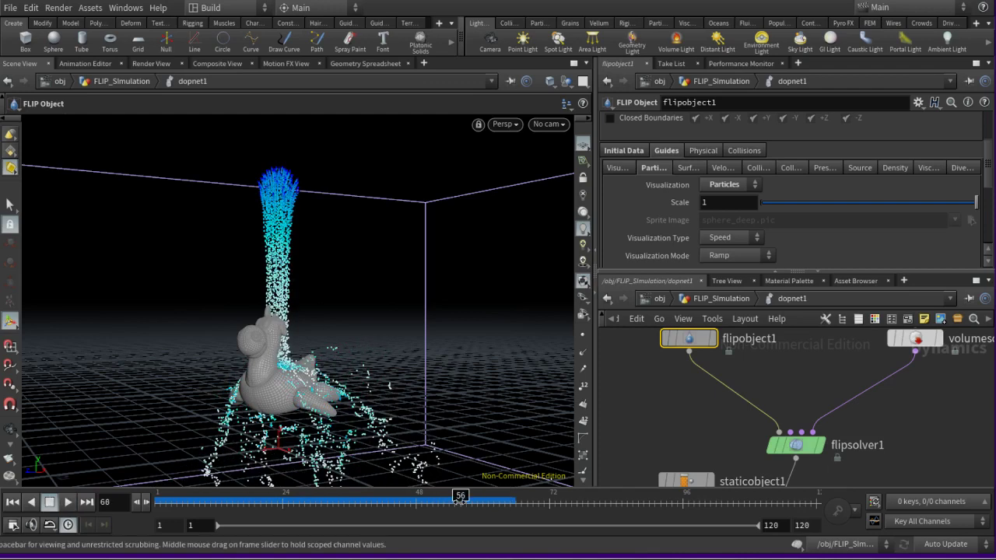
scroll(882, 347, "up", 3)
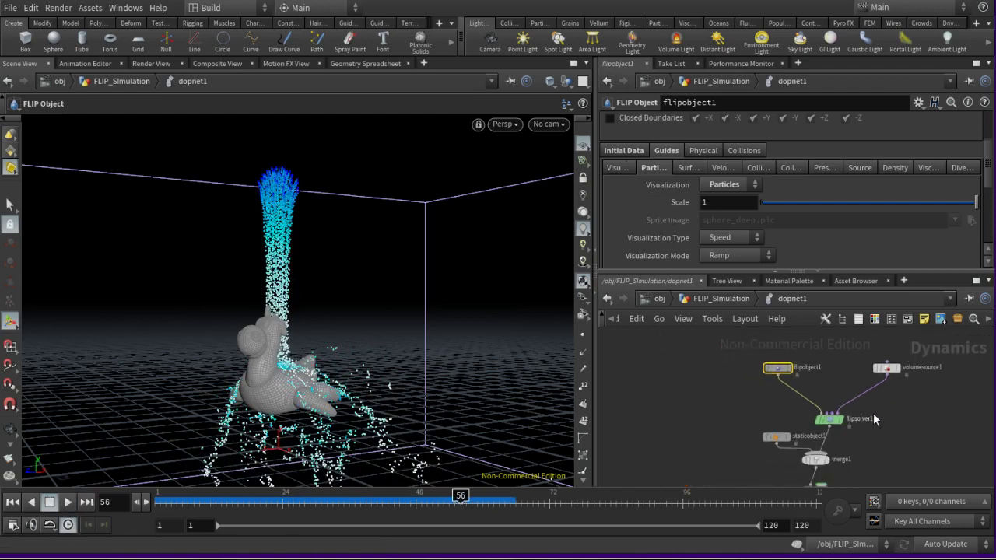
- Go up to FLIP_Simulation and check flipsource1's Particle Separation setting
scroll(624, 226, "up", 3)
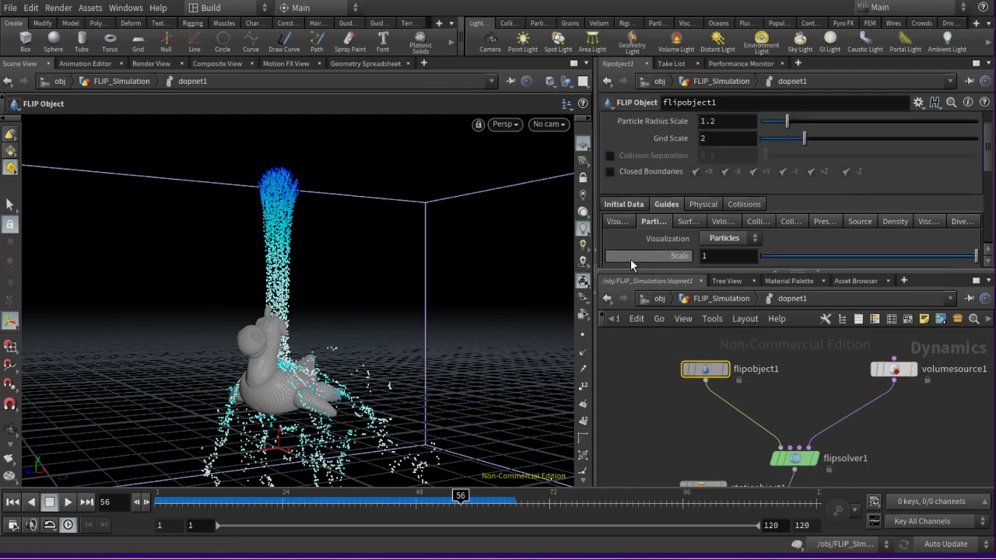
scroll(630, 259, "up", 2)
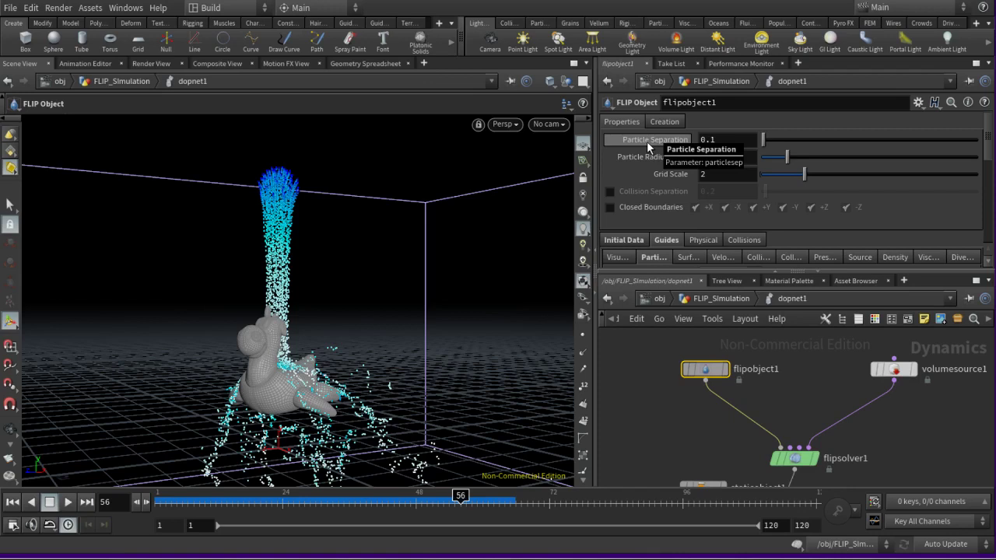
left_click(723, 299)
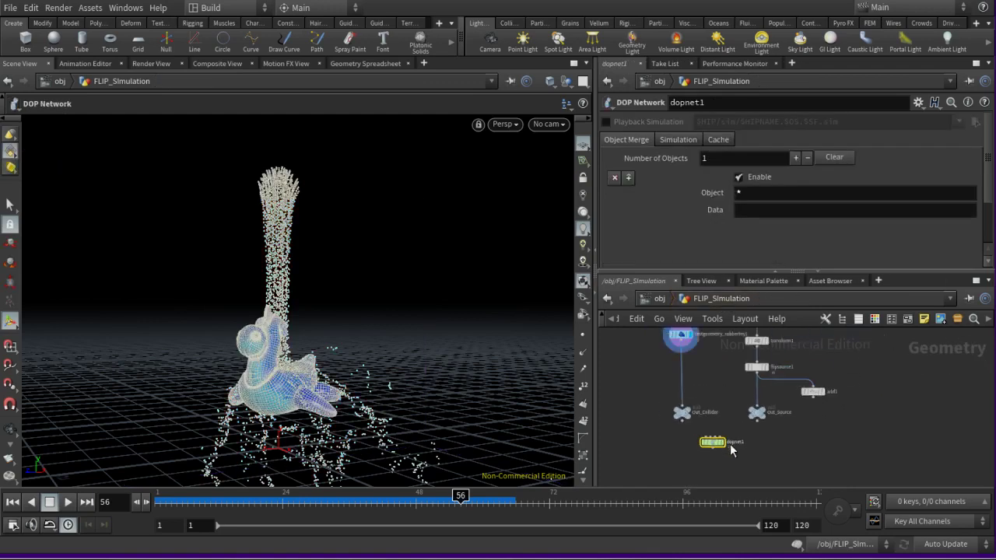
scroll(774, 397, "down", 2)
scroll(770, 405, "up", 2)
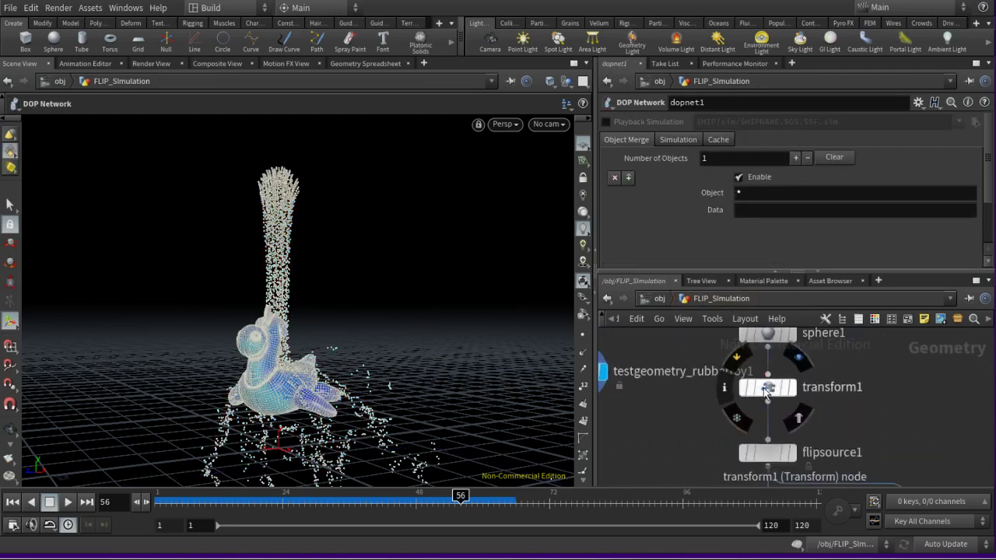
scroll(771, 412, "down", 2)
scroll(767, 428, "up", 2)
left_click(765, 427)
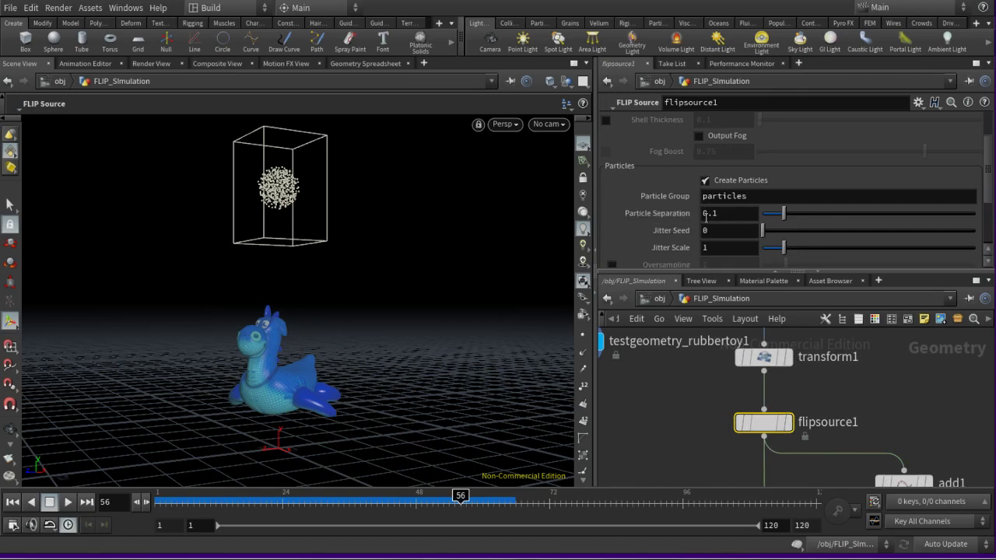
scroll(731, 467, "down", 3)
scroll(731, 479, "up", 2)
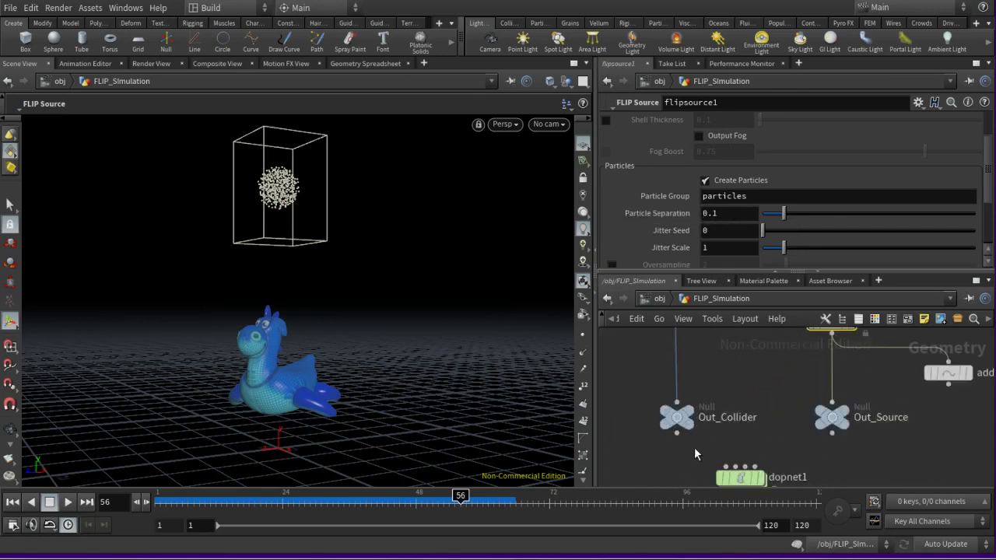
scroll(731, 482, "up", 2)
- Dive into dopnet1 and back out, ending at the FLIP_Simulation network
left_click(728, 467)
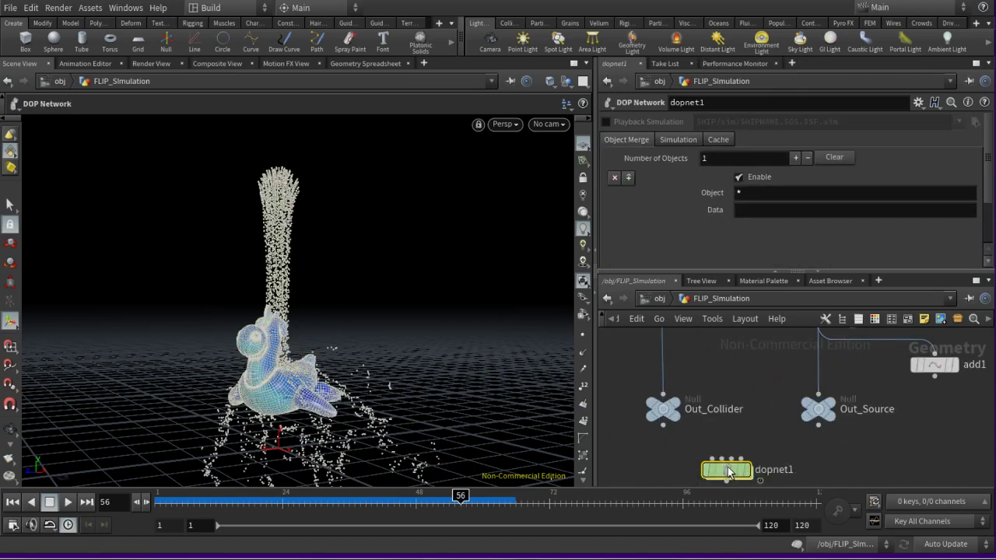
double_click(727, 467)
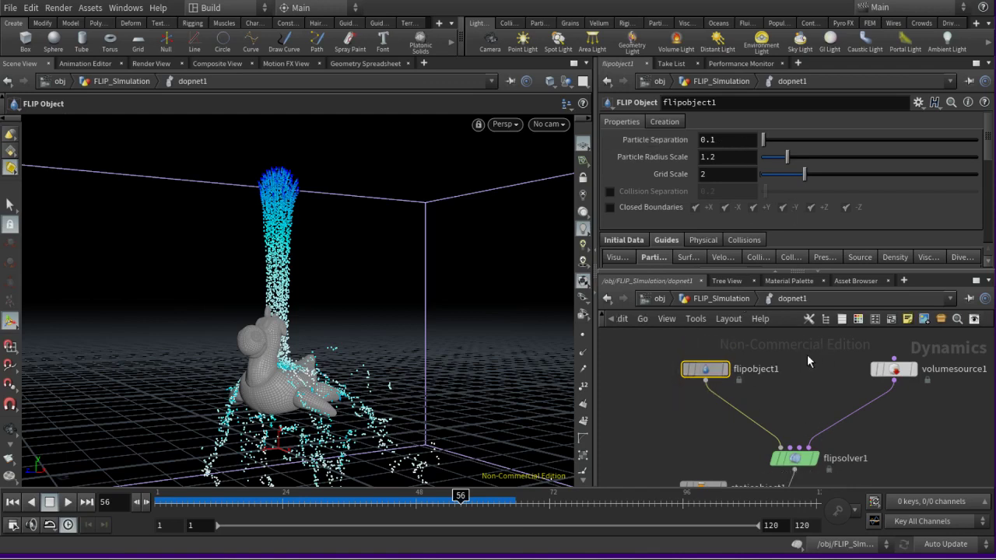
scroll(829, 405, "down", 3)
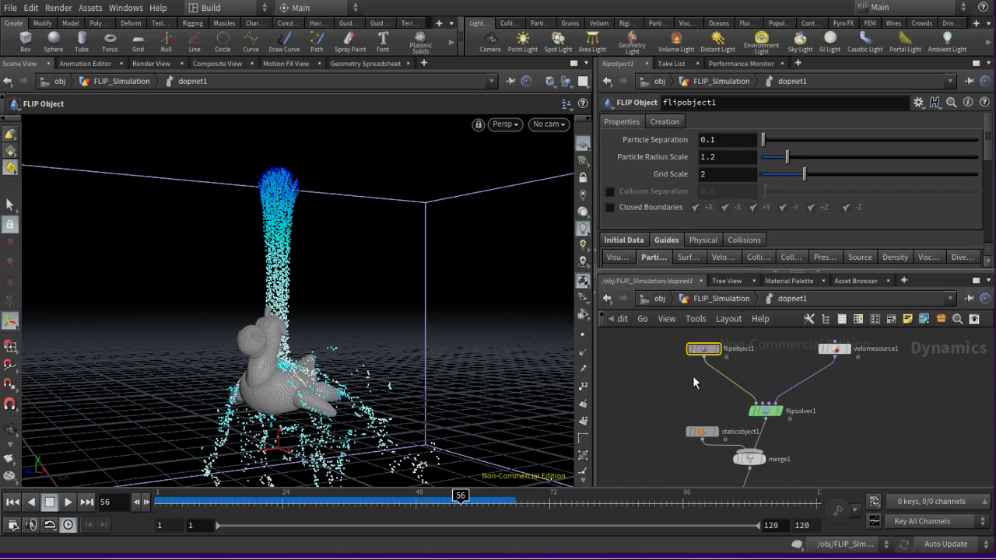
left_click(721, 299)
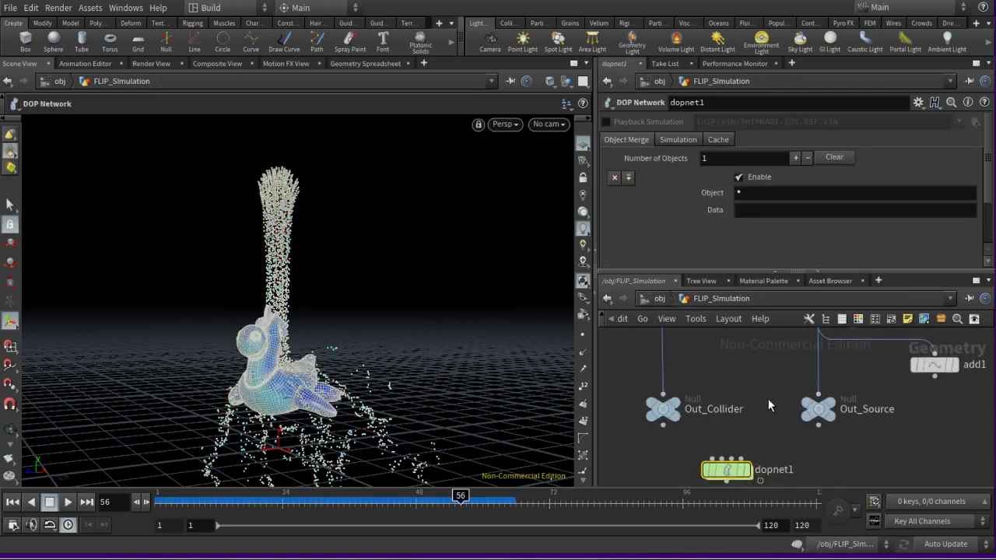
middle_click_drag(735, 372, 791, 364)
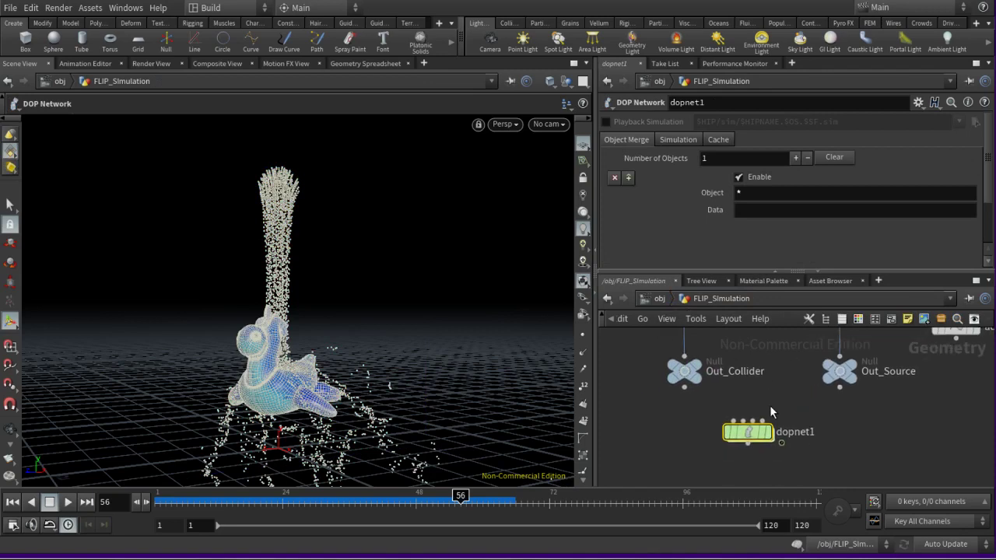
double_click(746, 432)
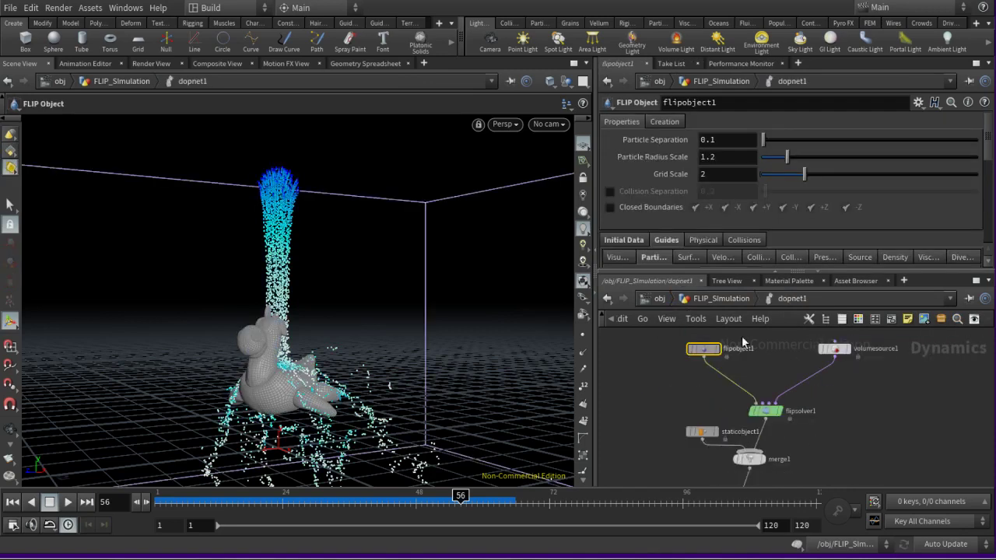
left_click(724, 297)
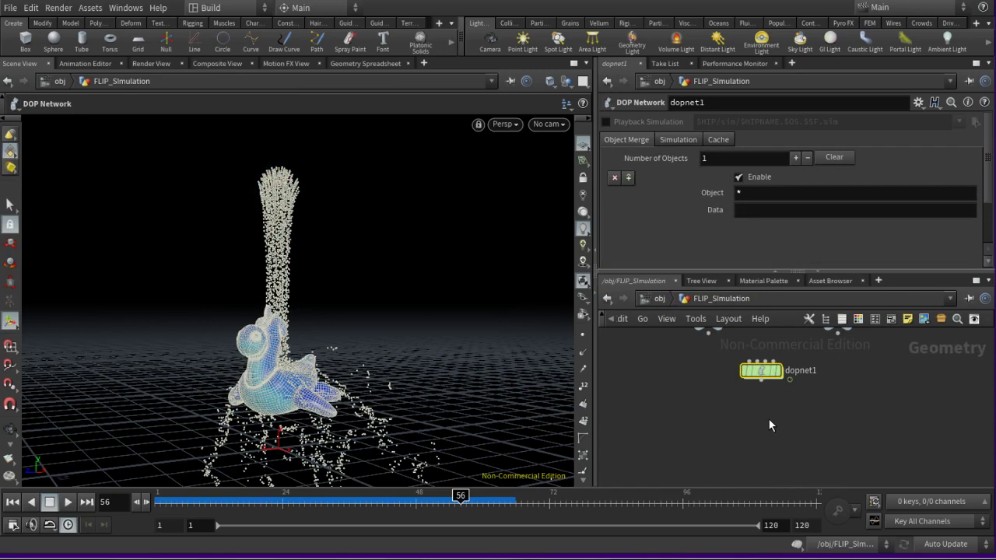
- Place a Dop Import node, after deleting a mistakenly added DOP Network
key("Tab")
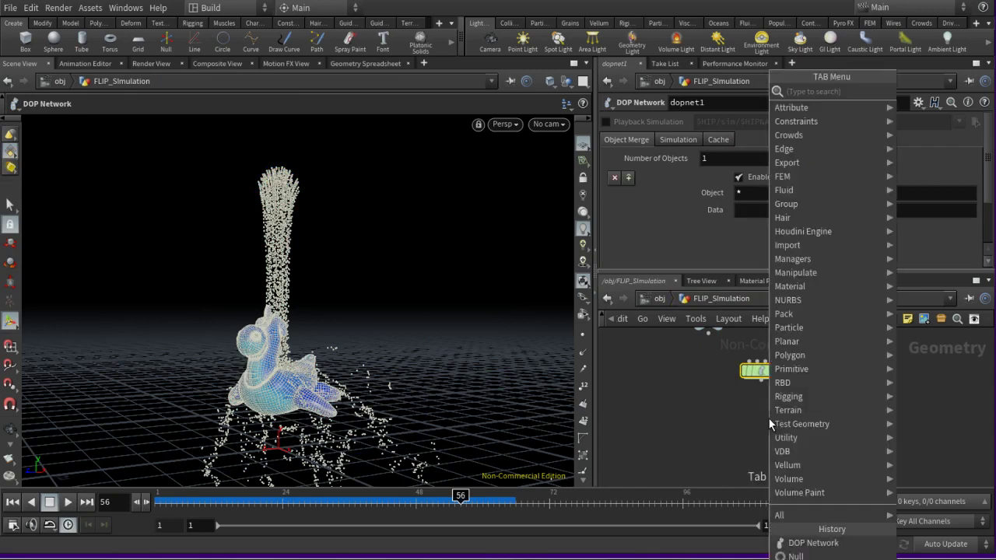
type("dop")
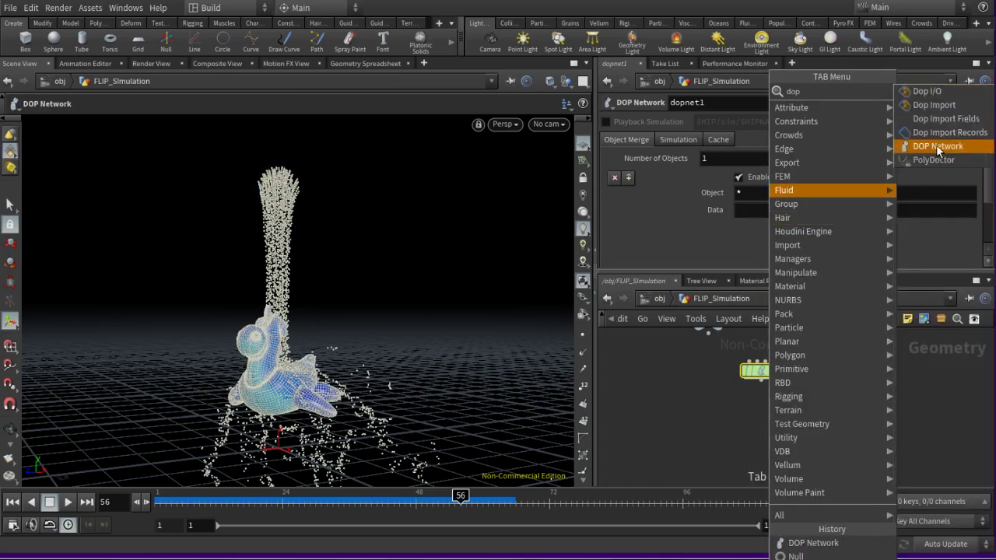
left_click(939, 147)
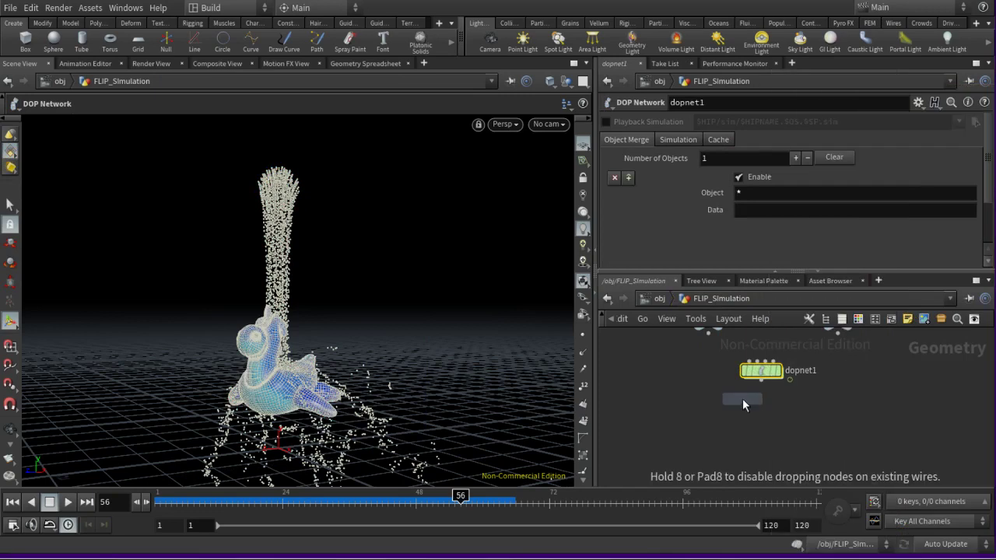
left_click(740, 408)
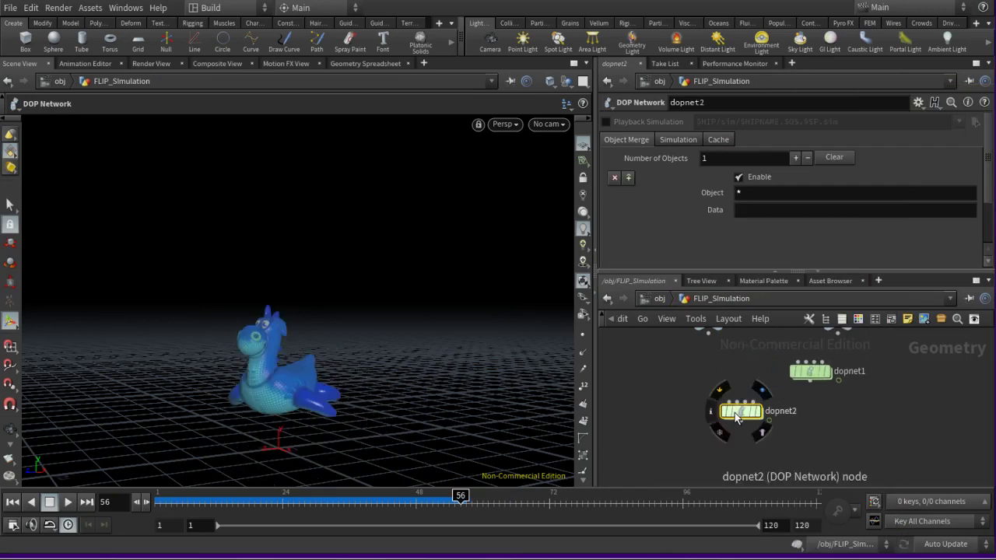
key("Delete")
key("Tab")
type("dop")
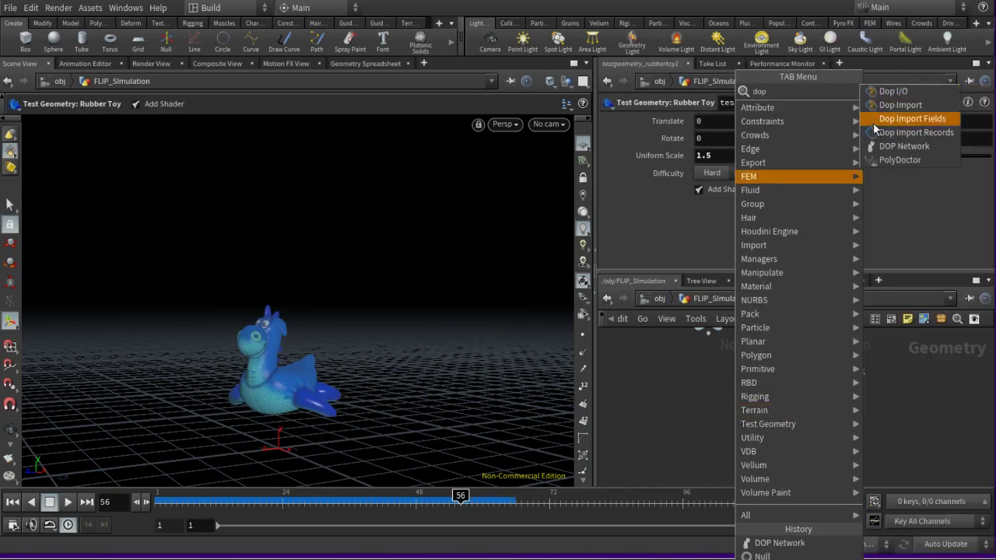
left_click(886, 106)
left_click(721, 391)
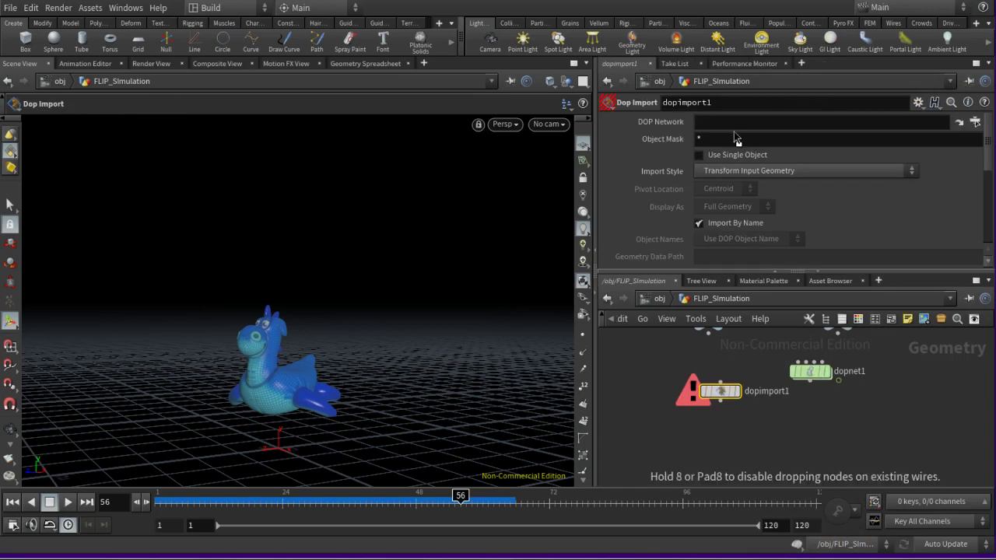
- Set dopimport1 to fetch geometry from ../dopnet1 with object mask flip*, and display it
left_click(807, 170)
left_click(807, 196)
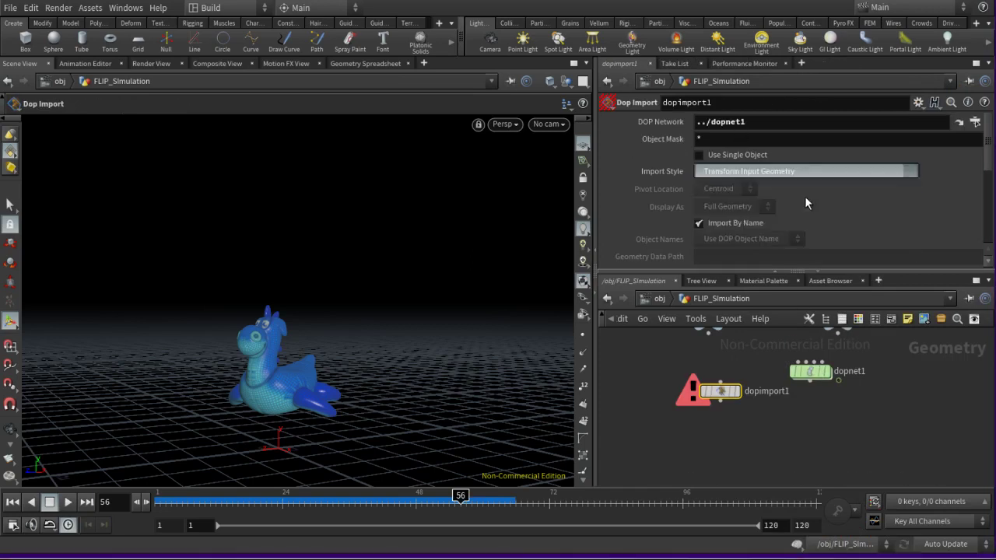
left_click(741, 406)
left_click_drag(715, 393, 717, 406)
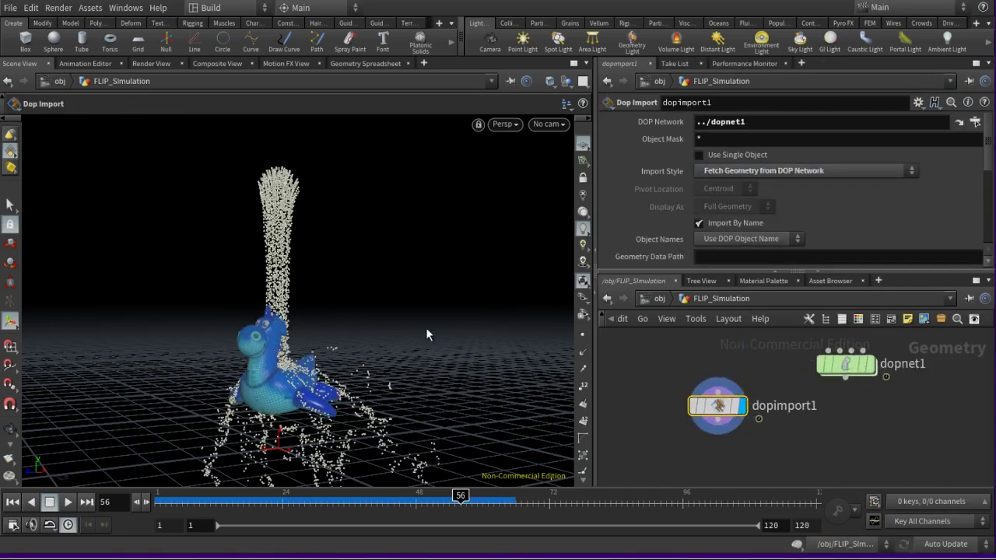
left_click(776, 138)
type("flip")
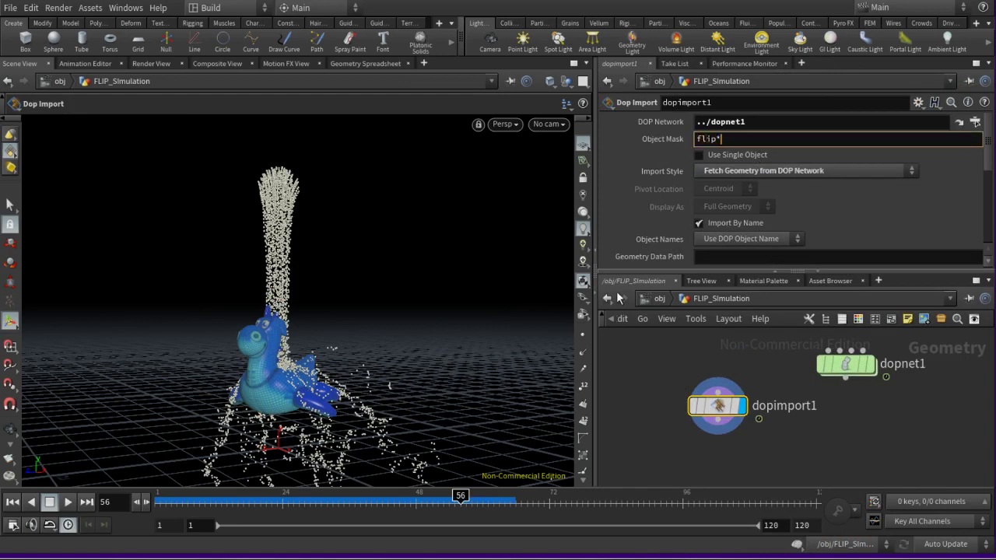
key("Return")
left_click(758, 418)
scroll(742, 432, "down", 1)
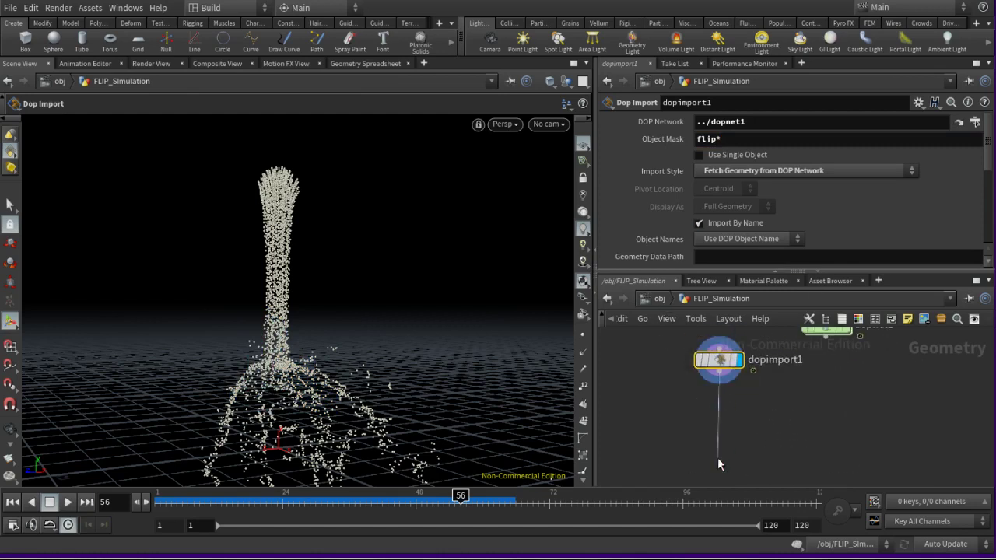
- Add a Particle Fluid Surface node fed by dopimport1
key("Tab")
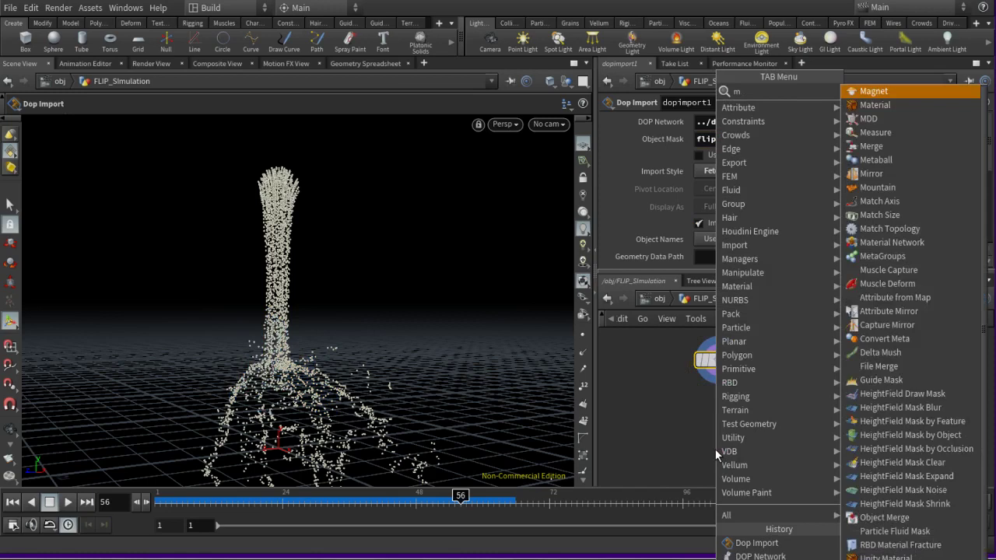
key("Escape")
key("Tab")
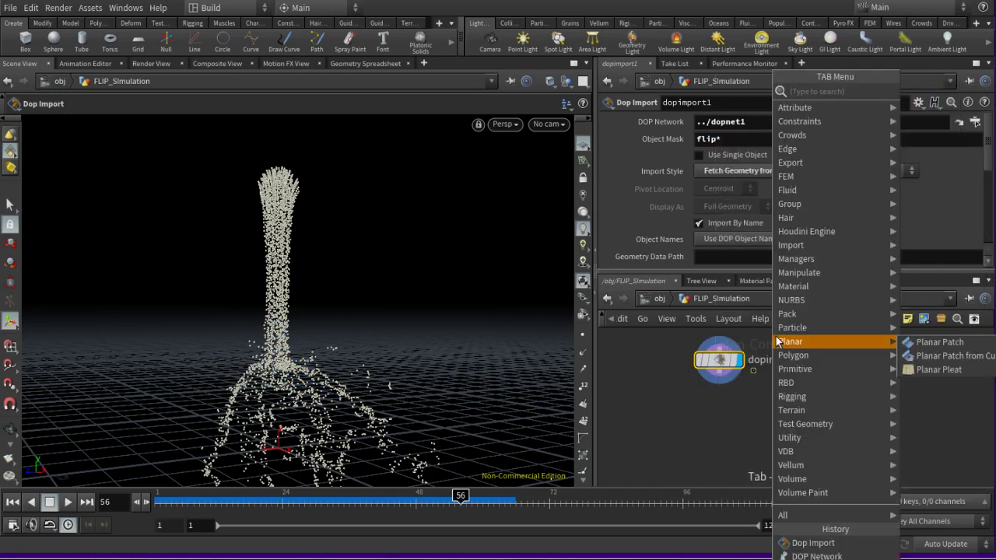
type("fluid")
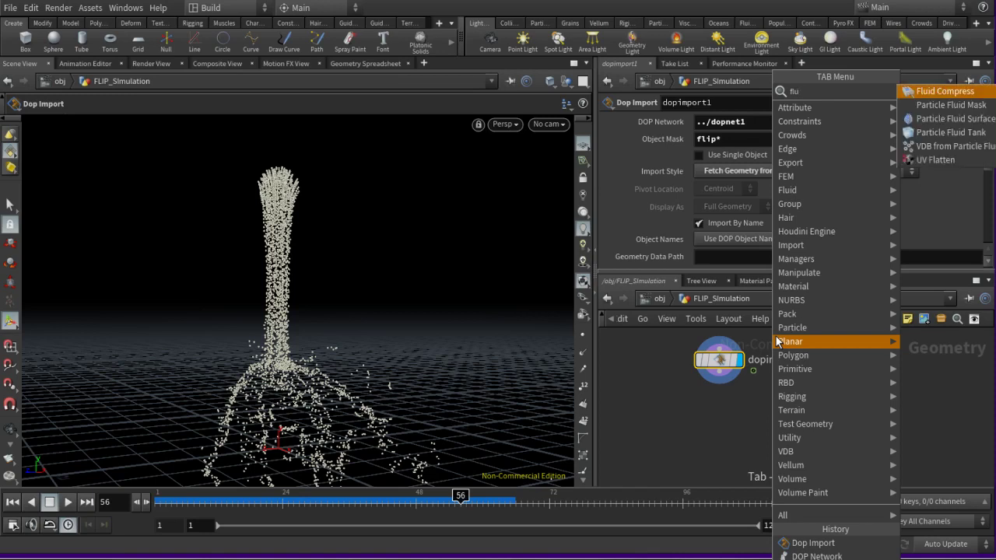
key("BackSpace")
key("BackSpace")
key("BackSpace")
type("fli")
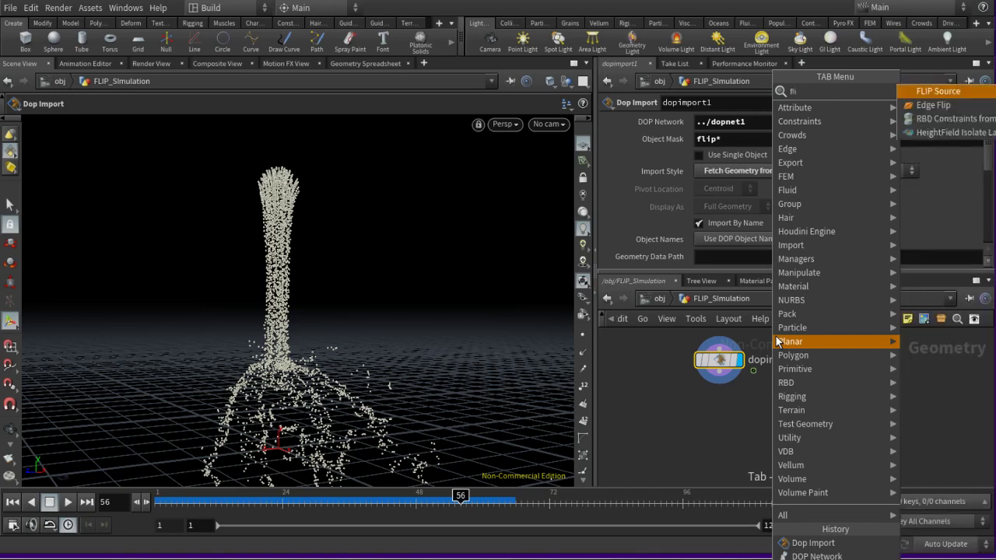
type("p")
key("BackSpace")
key("BackSpace")
key("BackSpace")
key("BackSpace")
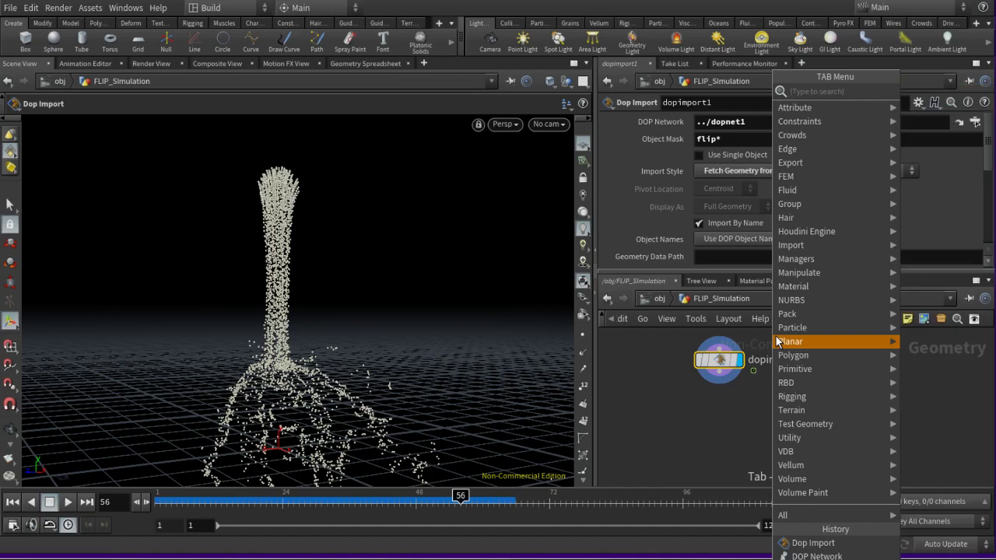
type("surface")
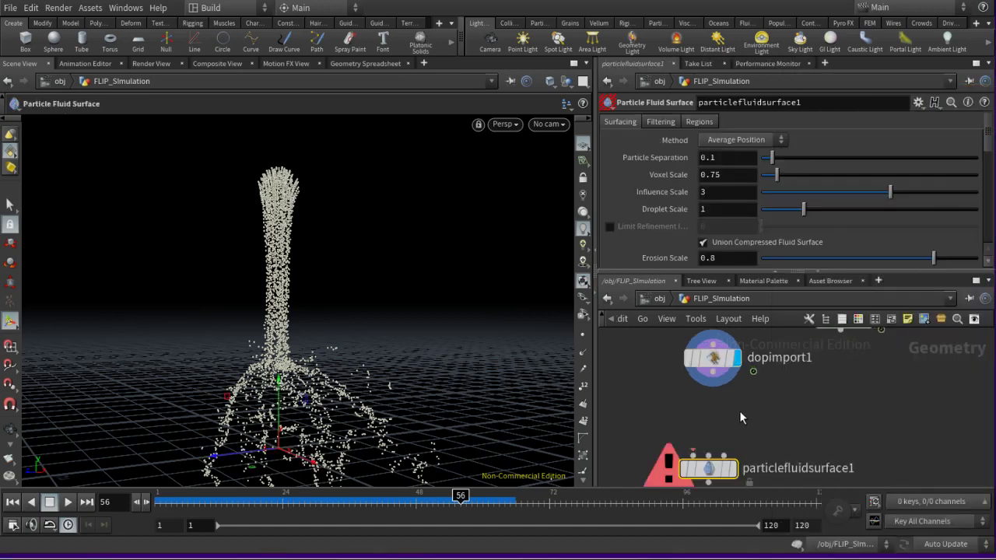
left_click_drag(701, 365, 673, 449)
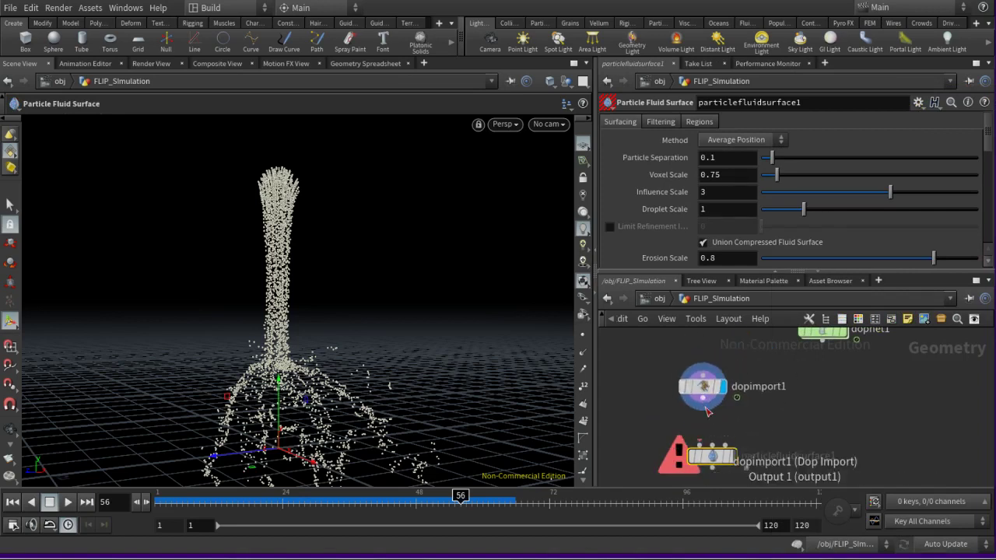
left_click_drag(703, 402, 686, 453)
left_click(711, 449)
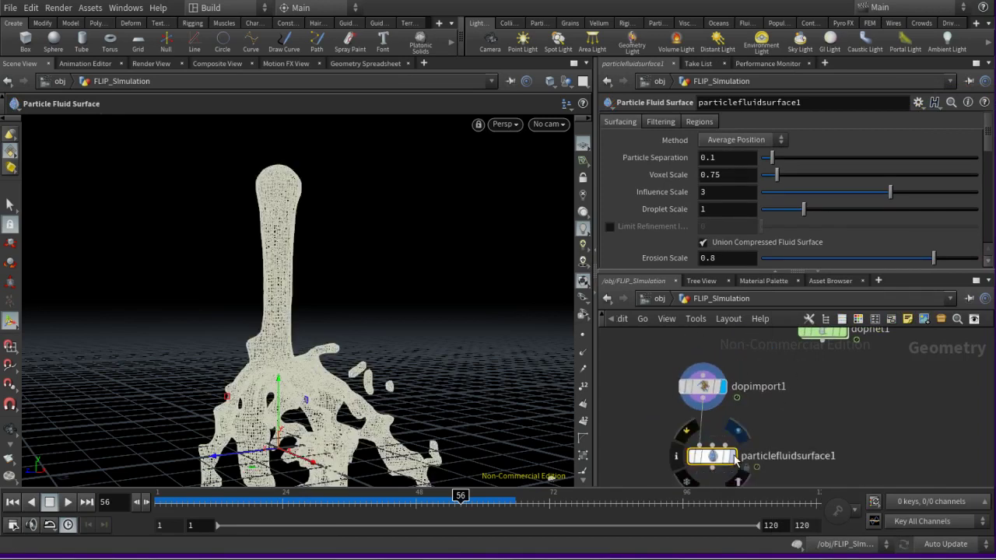
- Compare the raw particles with the fluid mesh, then move both fluid nodes up and left
left_click_drag(647, 352, 755, 463)
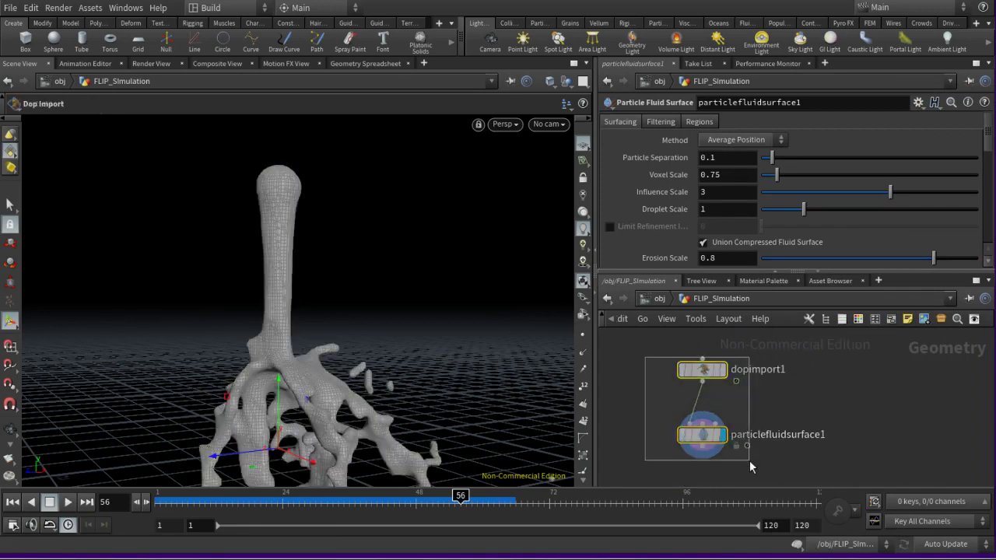
left_click(796, 432)
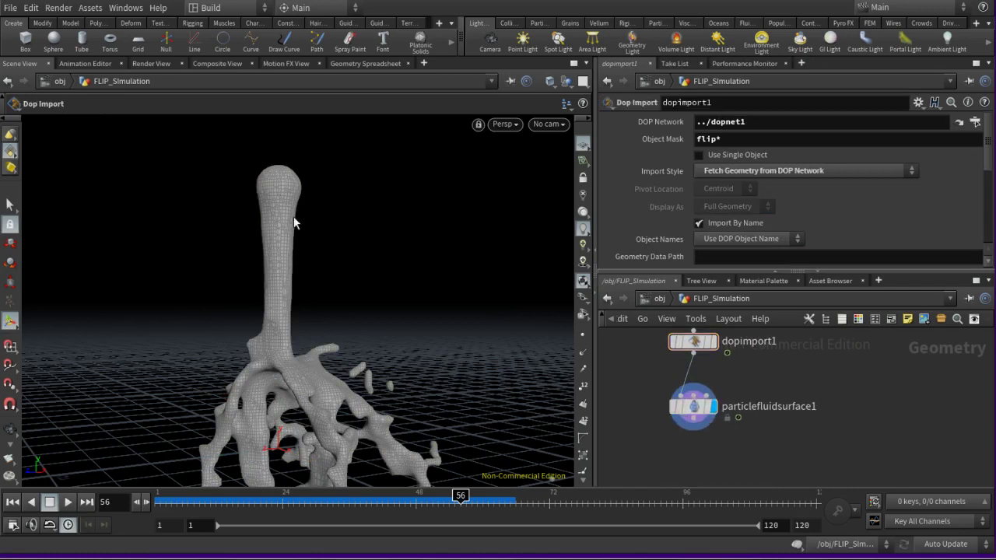
middle_click_drag(805, 433, 778, 520)
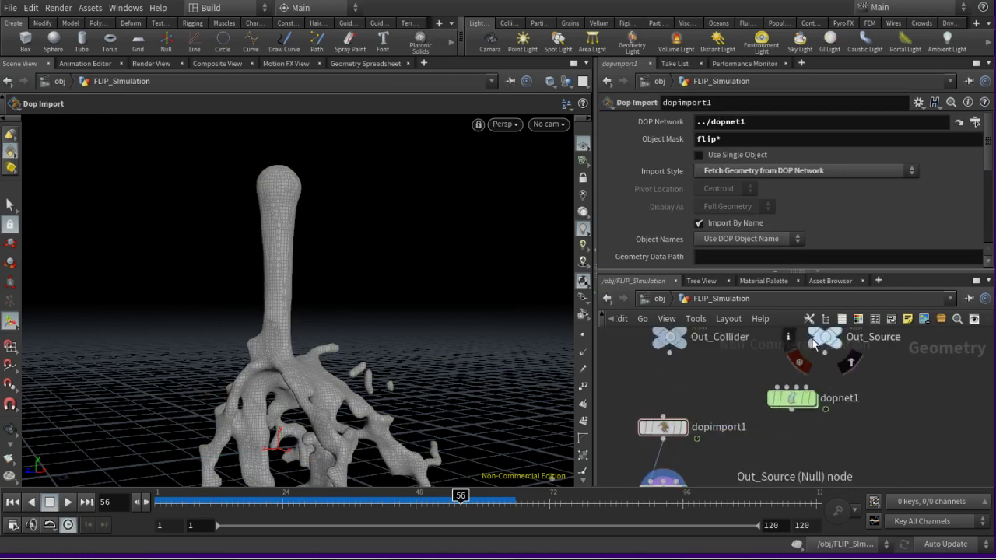
left_click(673, 425)
scroll(748, 387, "down", 2)
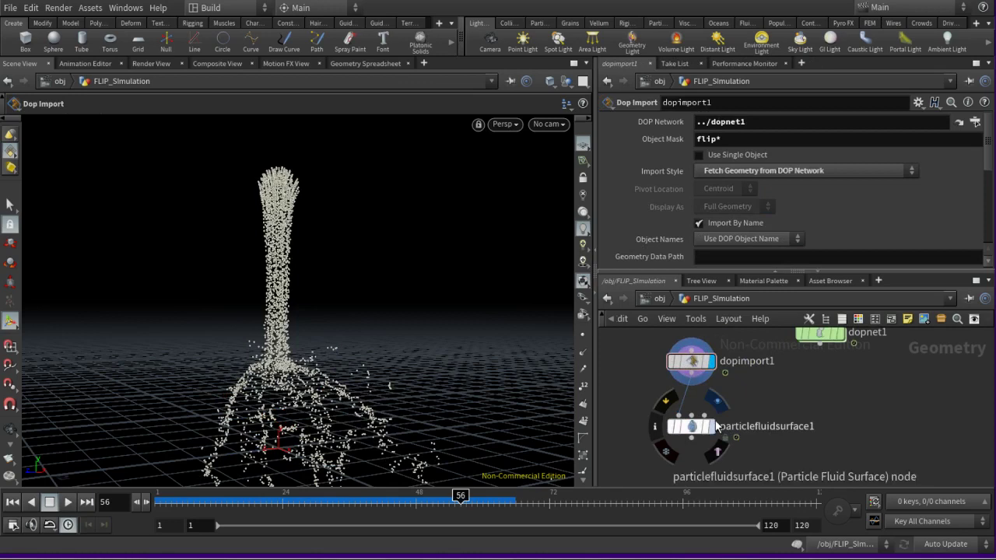
left_click(712, 422)
left_click(711, 404, "shift")
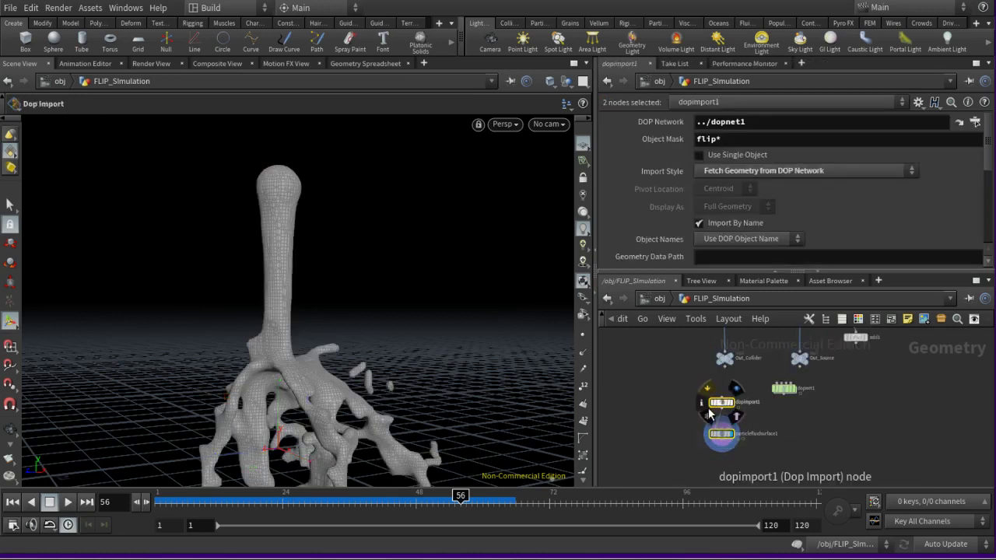
left_click_drag(710, 406, 640, 352)
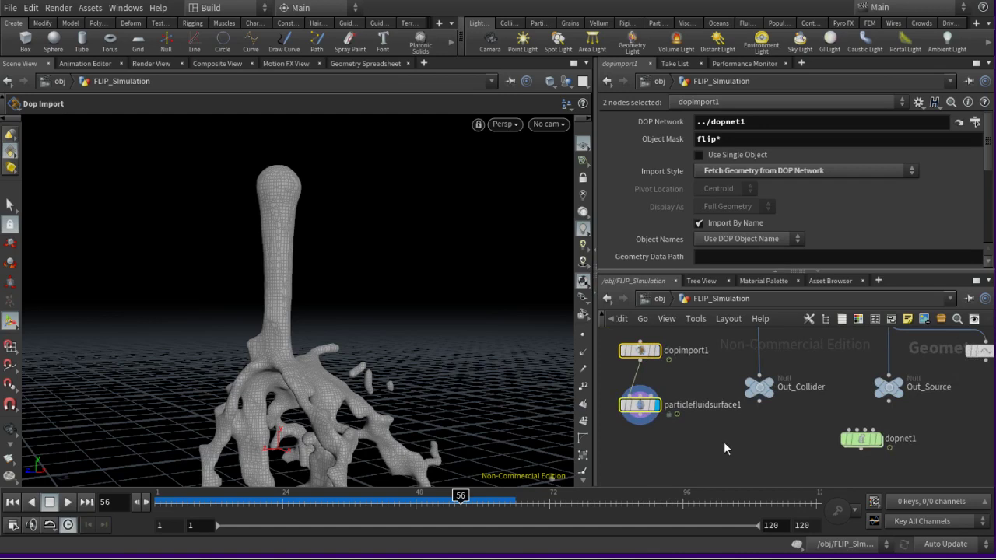
- Merge particlefluidsurface1 with Out_Collider in merge1 and display the merge
key("Tab")
type("merg")
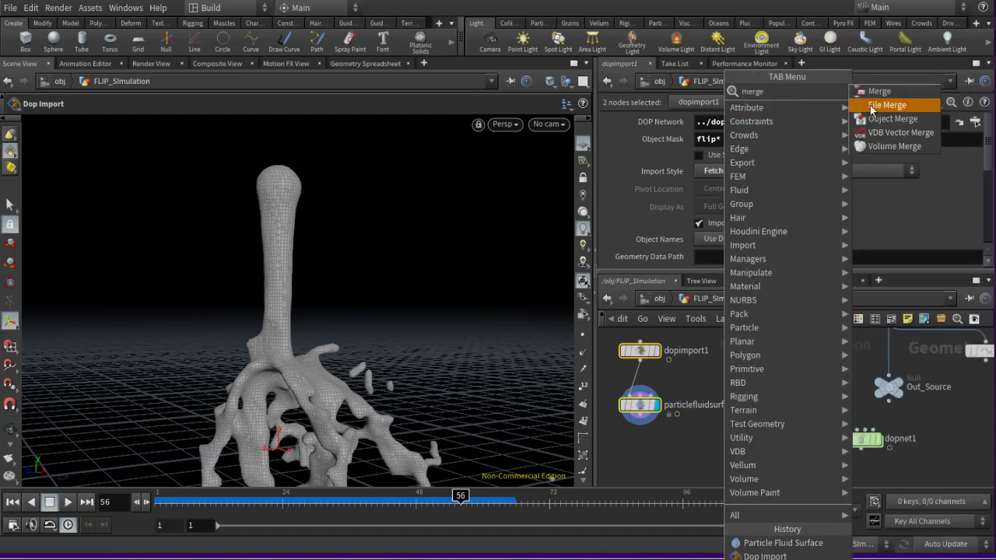
key("Return")
left_click(699, 454)
left_click_drag(645, 421, 699, 445)
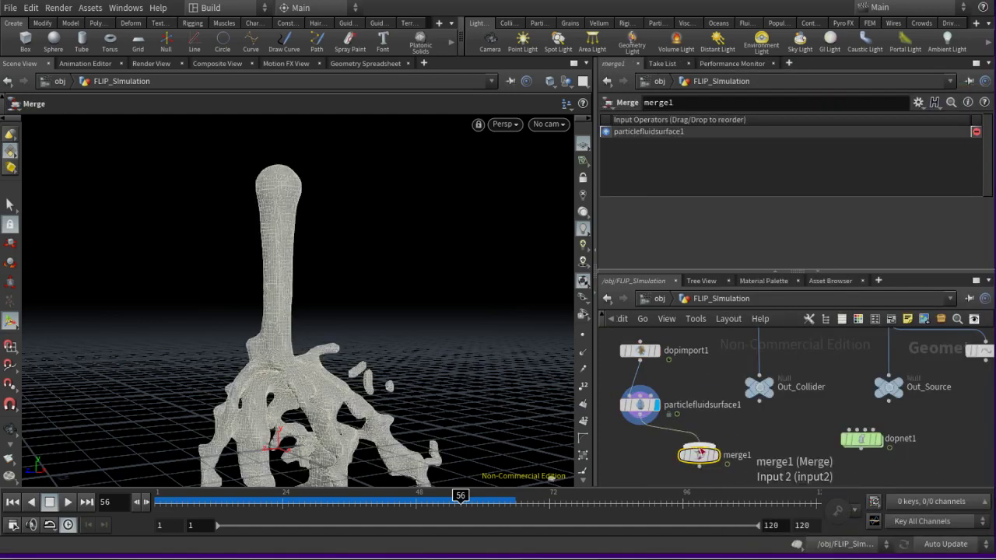
left_click_drag(759, 399, 699, 445)
key("r")
middle_click_drag(786, 436, 772, 397)
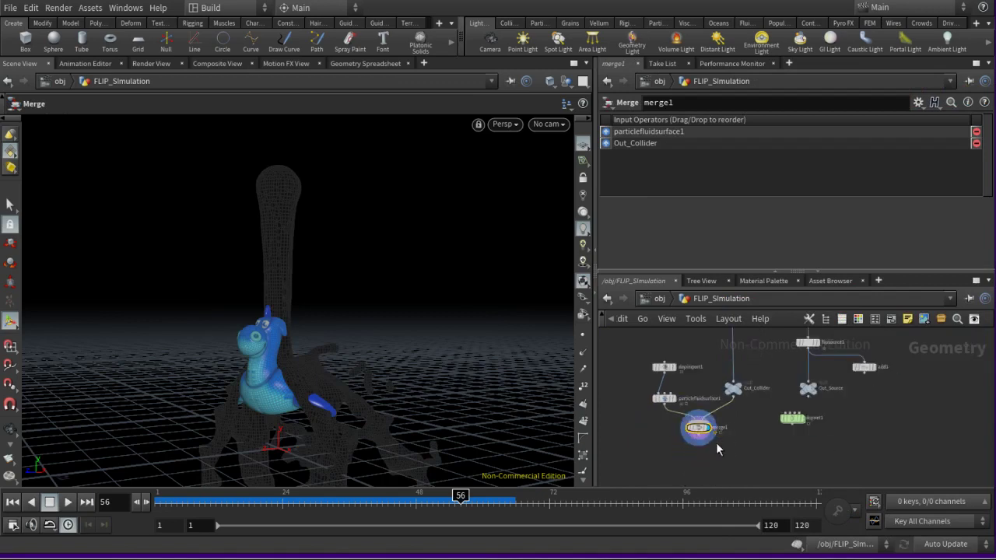
left_click_drag(684, 418, 685, 454)
- Insert a Normal node between particlefluidsurface1 and merge1
key("Tab")
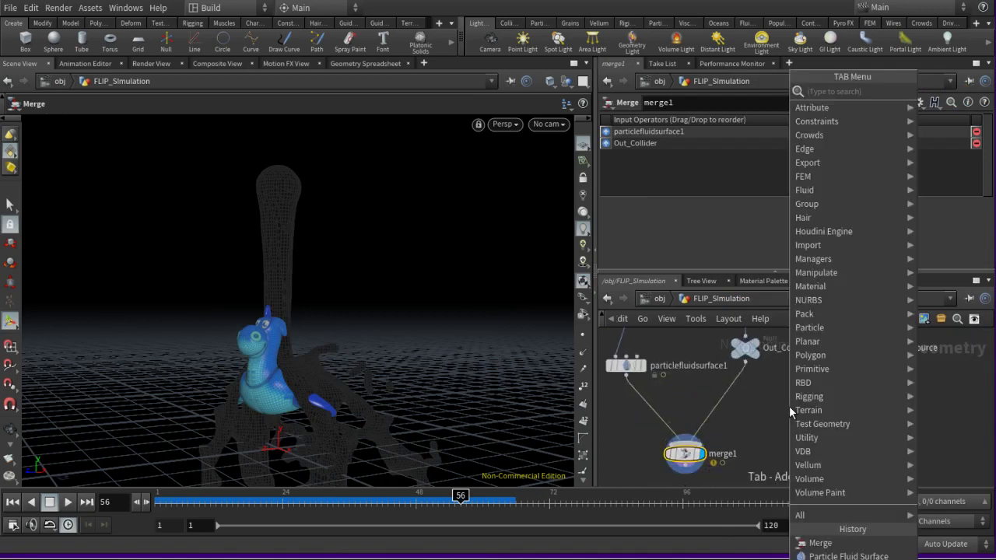
type("norm")
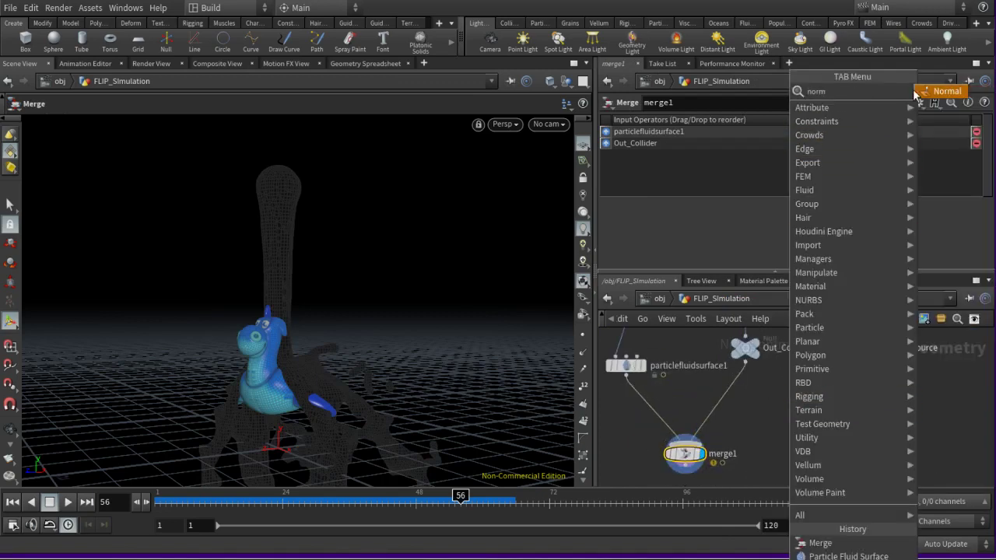
key("Return")
left_click(724, 398)
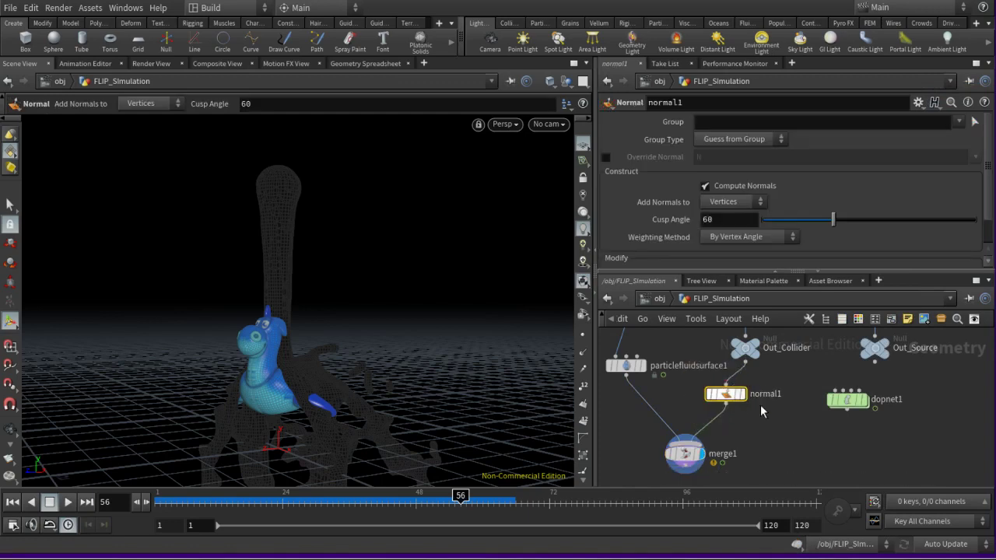
left_click_drag(726, 403, 809, 412)
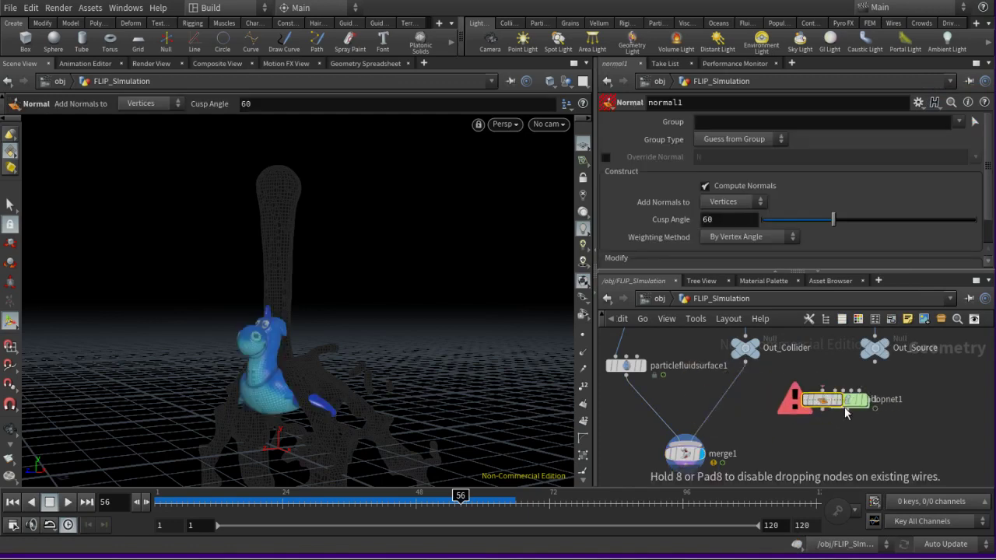
scroll(830, 451, "down", 2)
left_click_drag(831, 451, 760, 380)
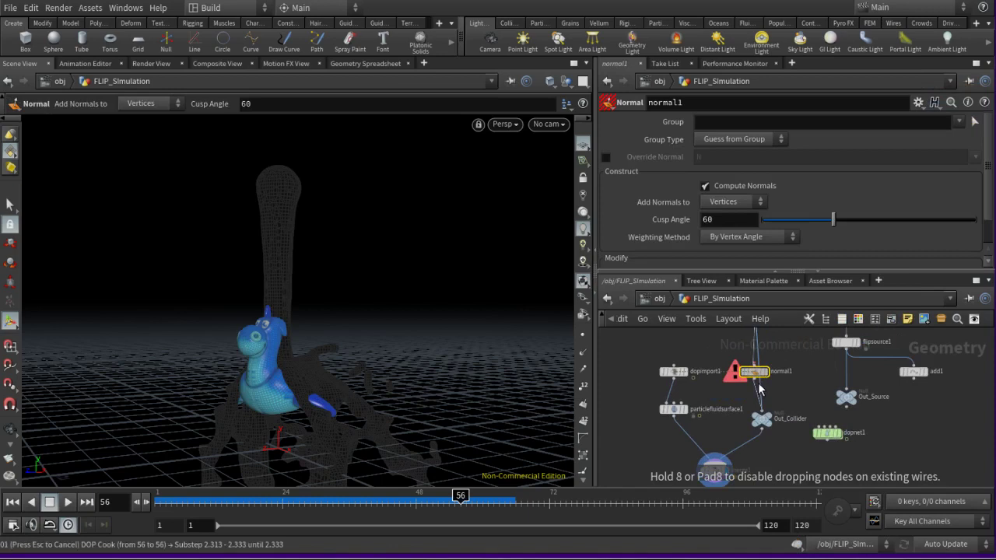
mouse_move(759, 389)
left_mouse_down()
mouse_move(765, 434)
mouse_move(695, 453)
left_mouse_up()
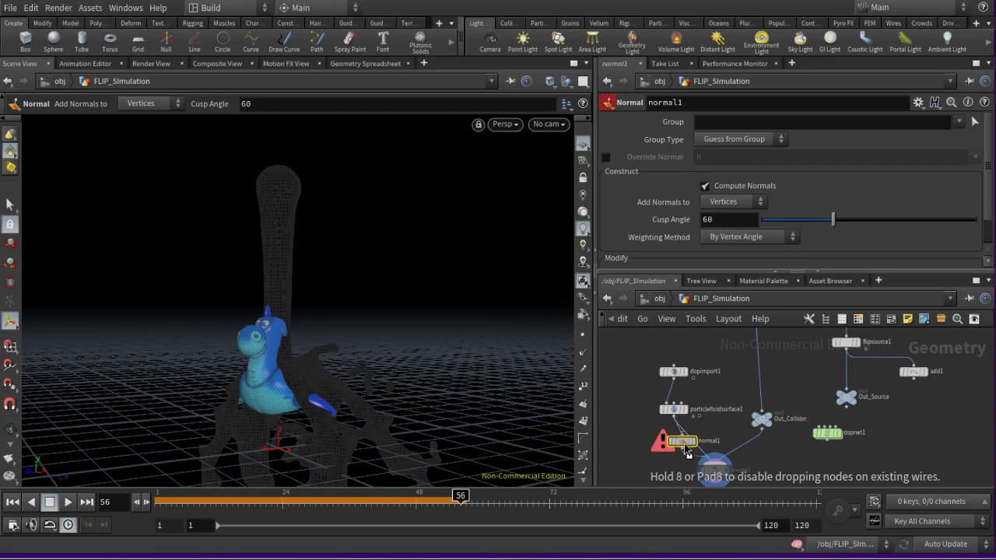
- Tidy the network layout and rewind the animation to the first frame
scroll(695, 454, "up", 3)
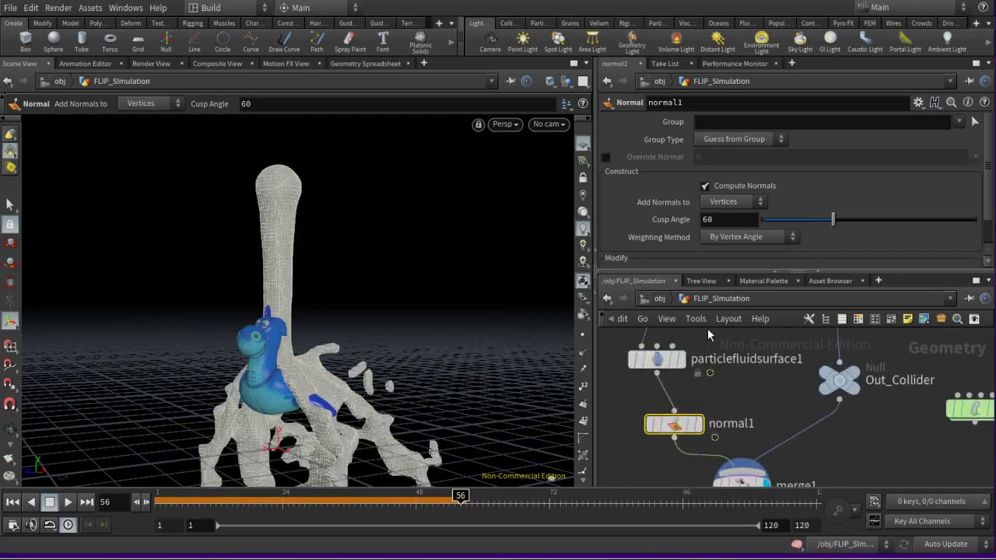
scroll(707, 328, "down", 3)
left_click_drag(724, 404, 733, 430)
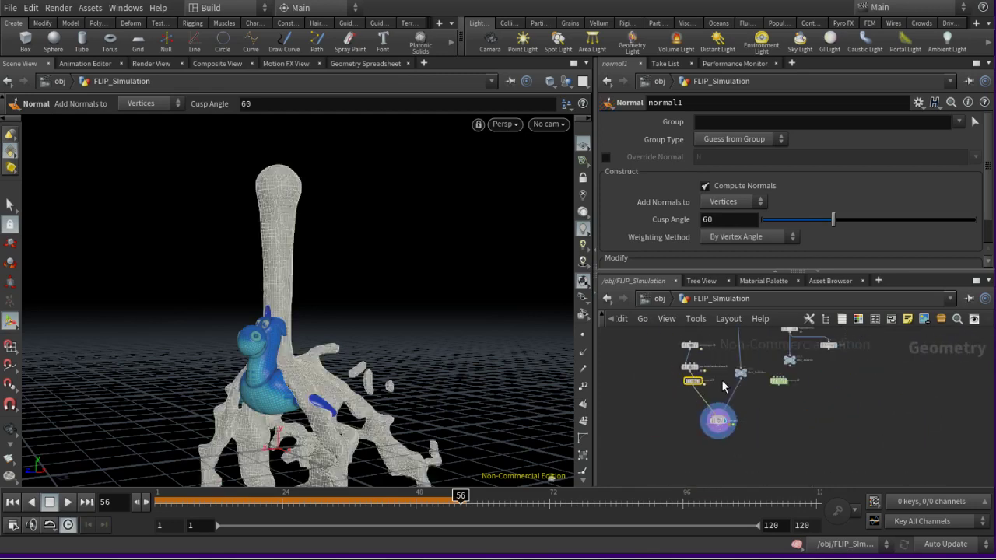
middle_click_drag(703, 368, 707, 416)
scroll(724, 389, "up", 1)
scroll(732, 371, "up", 1)
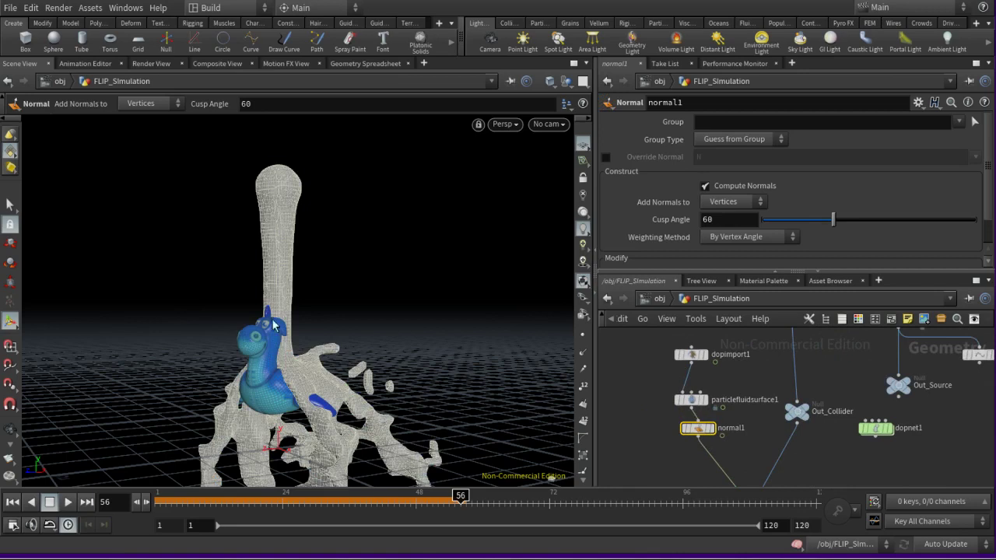
scroll(811, 434, "down", 2)
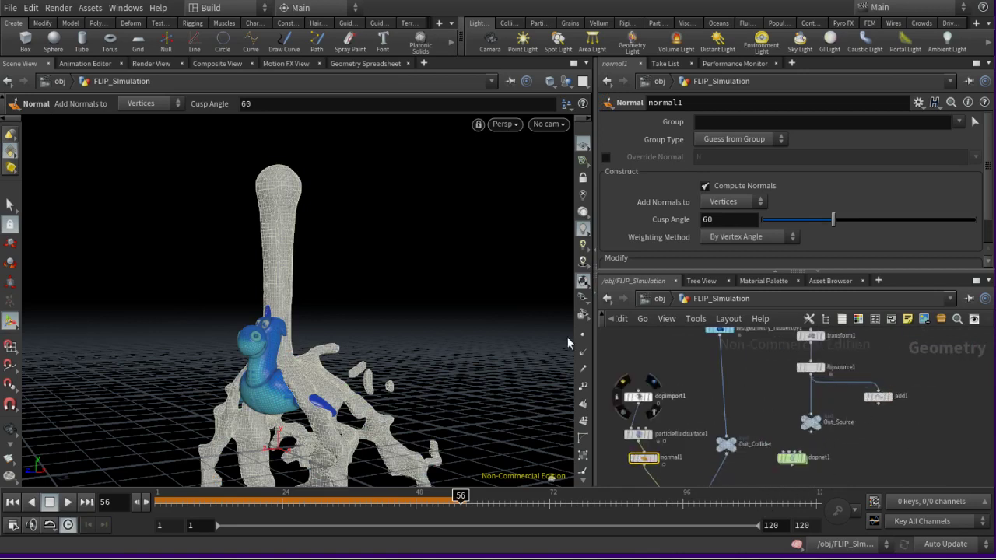
scroll(758, 406, "up", 3)
scroll(759, 405, "down", 1)
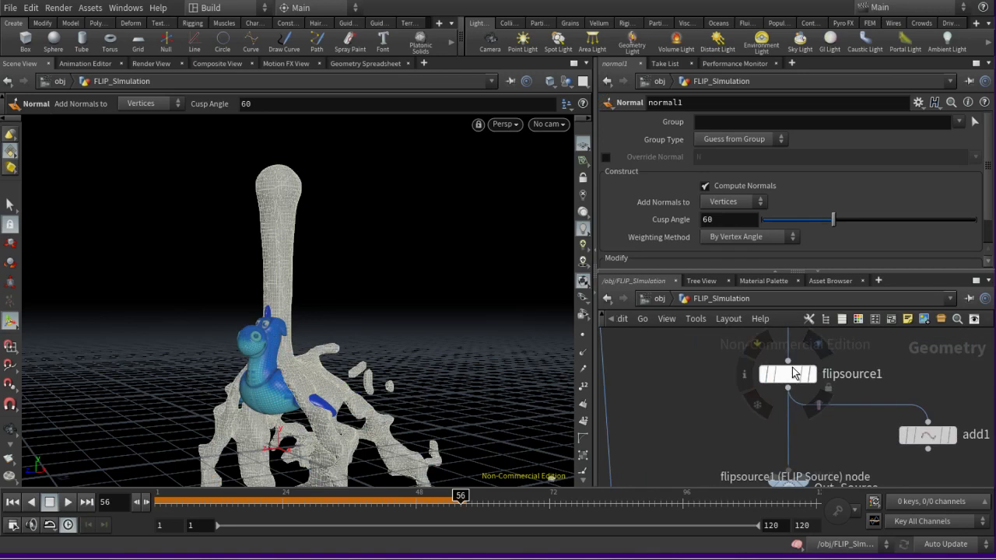
key("ctrl+Up")
- Set flipsource1's voxel size to 0.05
left_click(795, 371)
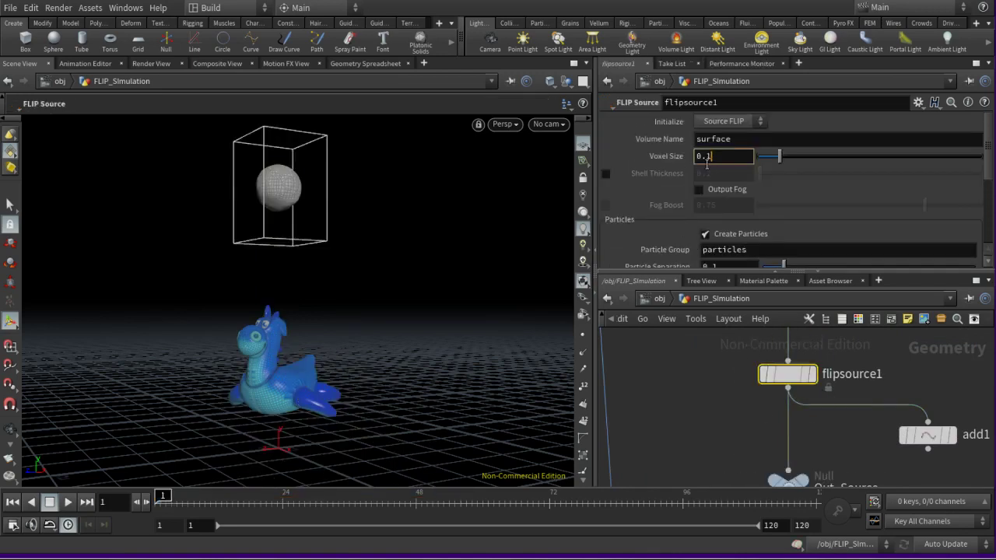
type("5")
key("Return")
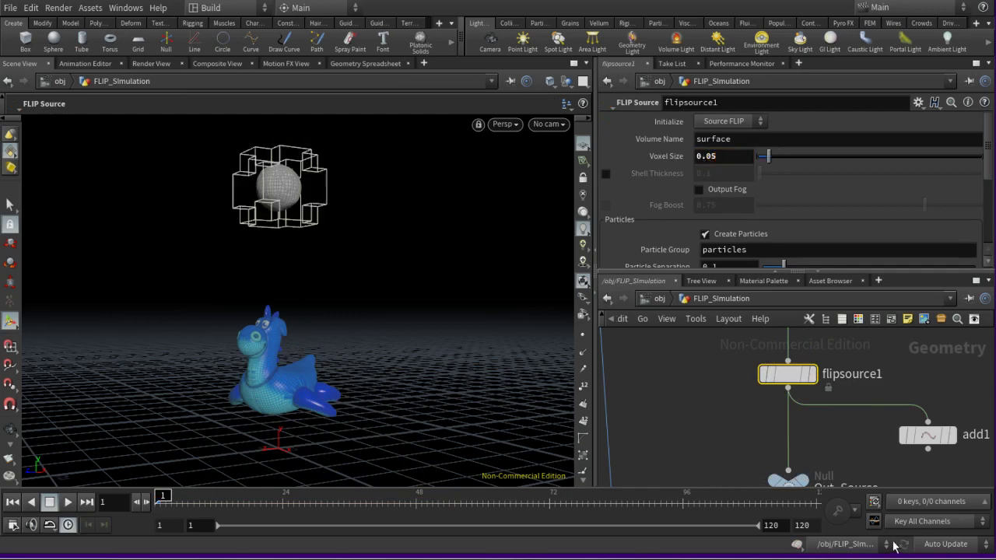
scroll(917, 463, "down", 3)
scroll(853, 435, "up", 2)
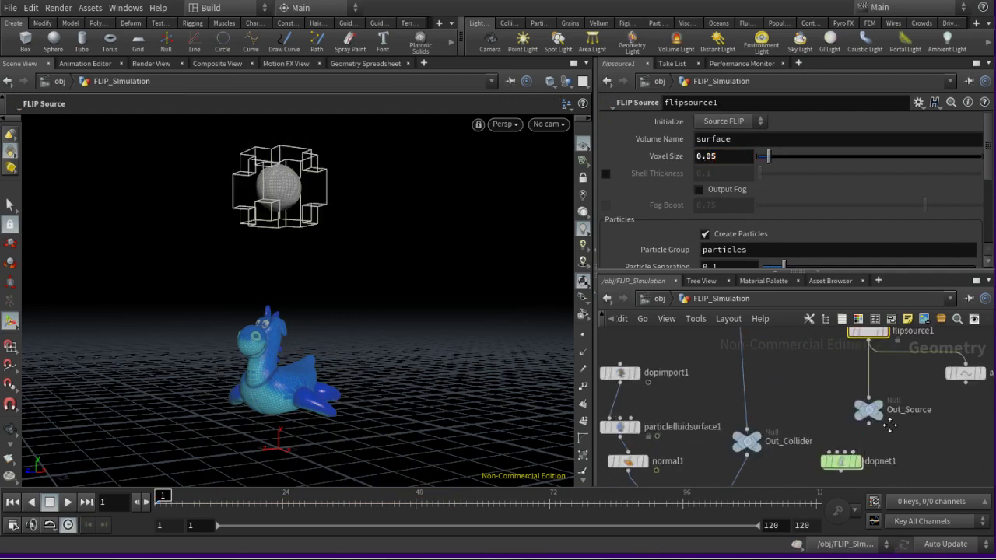
scroll(889, 424, "up", 2)
- Inside dopnet1, set flipobject1's Particle Separation to 0.05
double_click(837, 420)
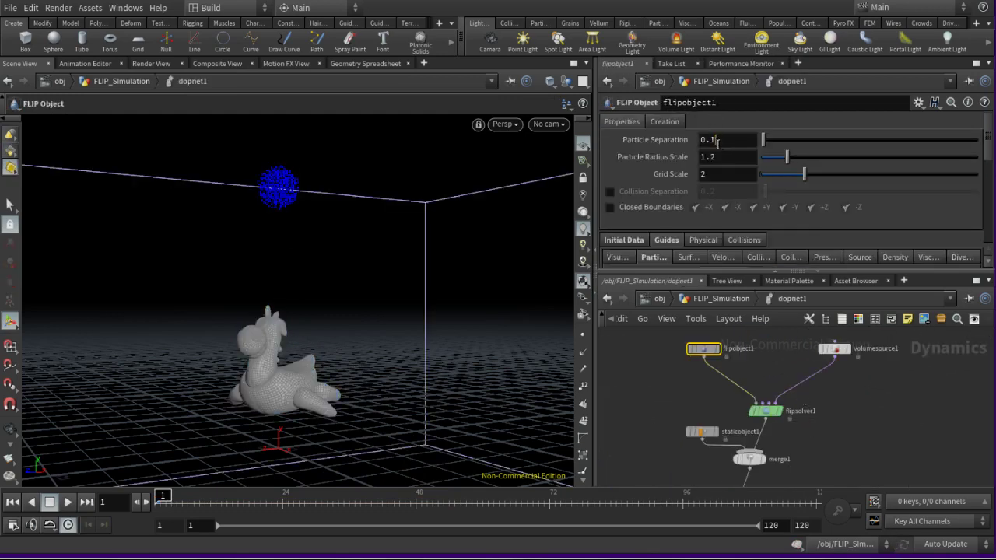
type("5")
key("Return")
- Check merge1's inputs in FLIP_Simulation, then go back inside dopnet1
left_click(742, 299)
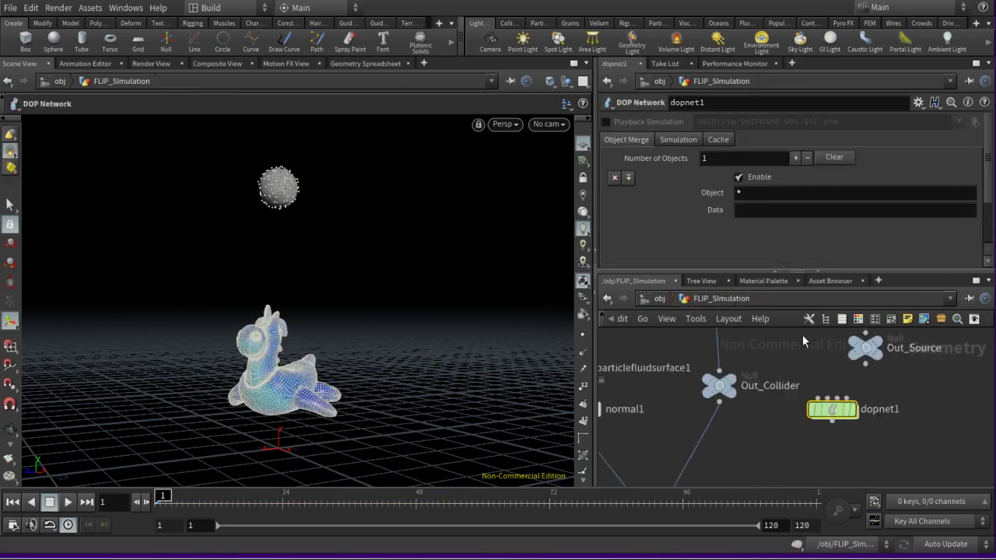
scroll(709, 452, "down", 1)
left_click(709, 451)
scroll(711, 453, "down", 3)
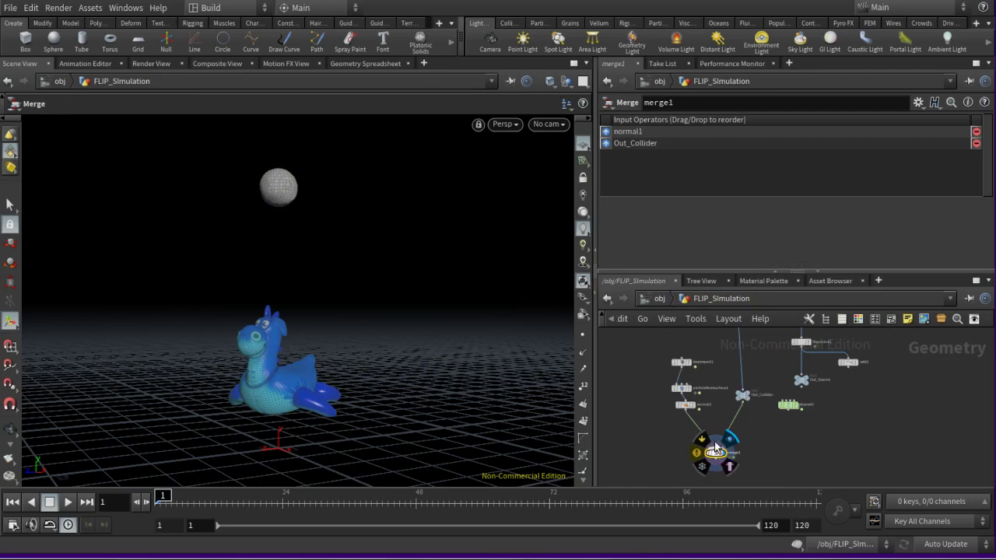
scroll(673, 384, "up", 3)
scroll(674, 384, "down", 3)
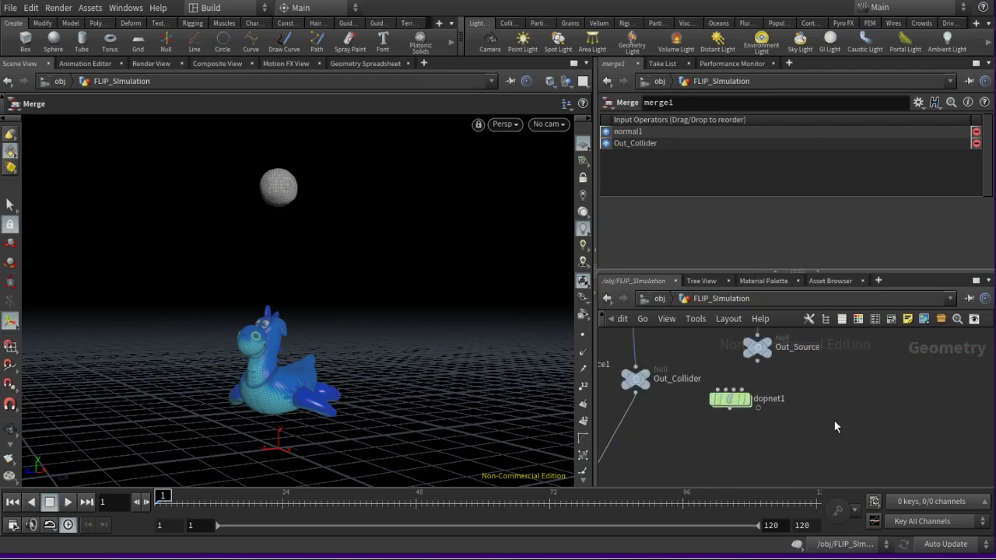
middle_click_drag(692, 383, 728, 387)
scroll(729, 387, "up", 3)
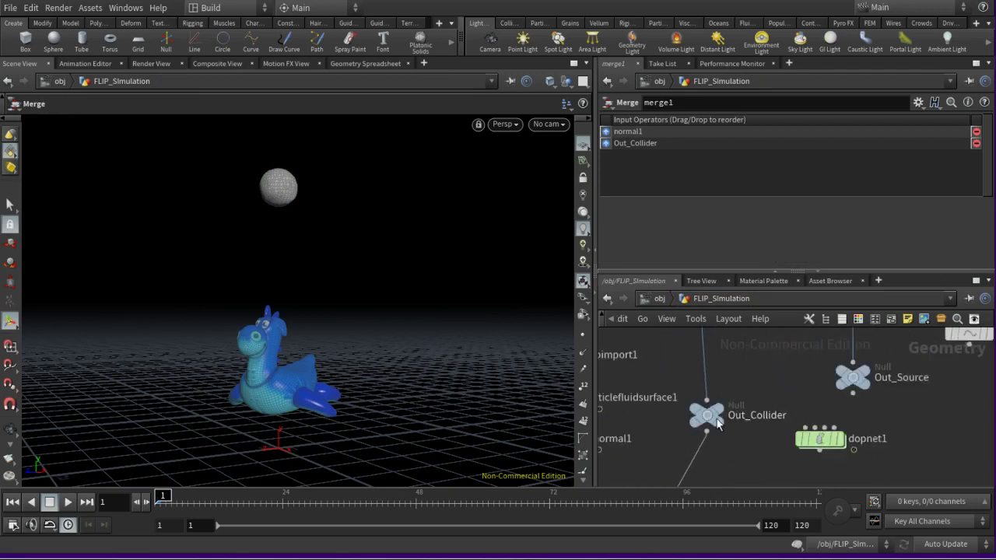
scroll(853, 379, "down", 2)
scroll(826, 424, "up", 1)
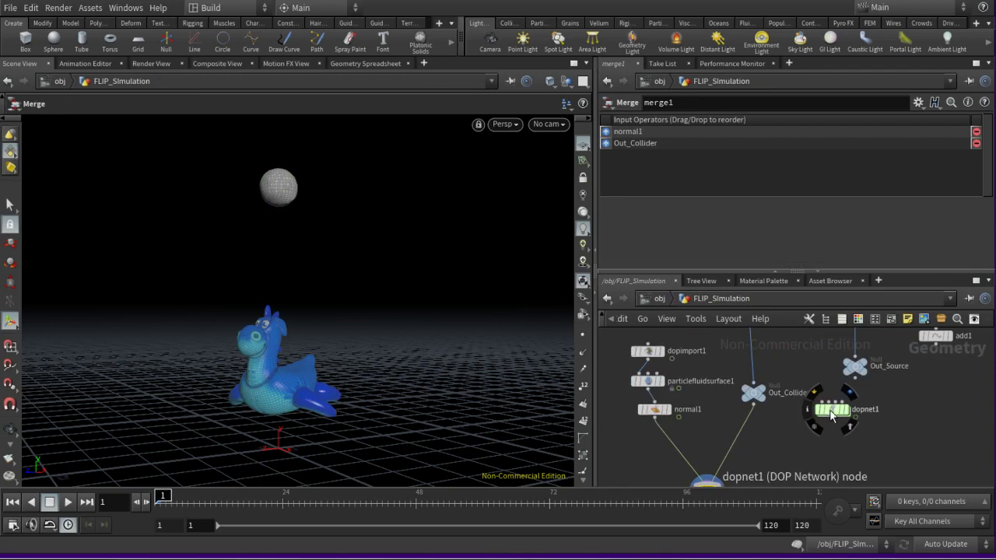
double_click(830, 410)
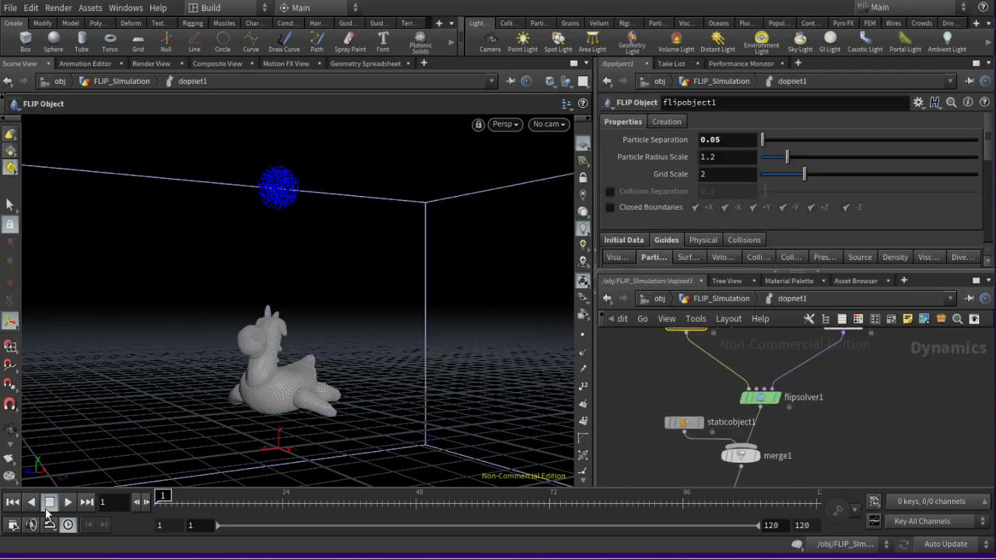
- Play the simulation to about frame 32, then return to the FLIP_Simulation network
left_click(68, 502)
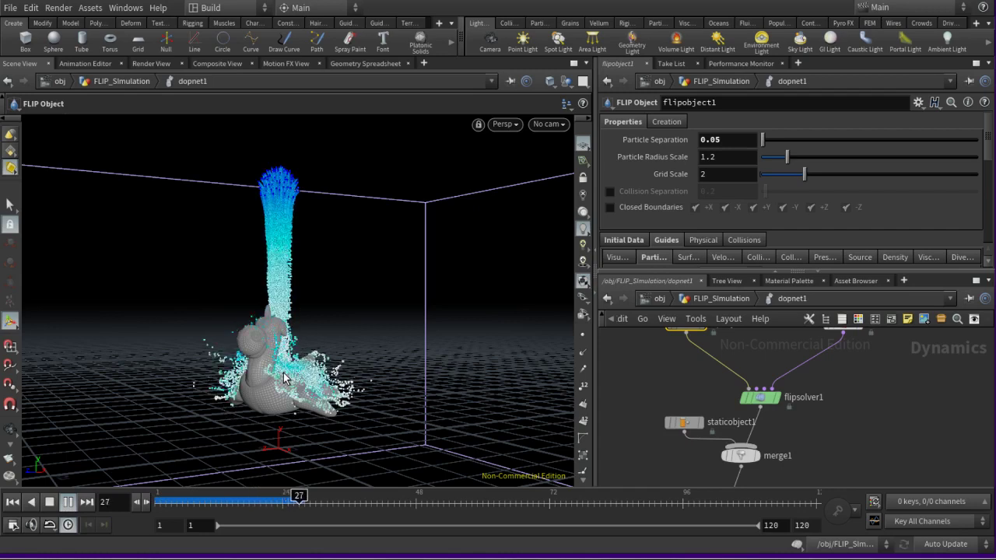
left_click(51, 502)
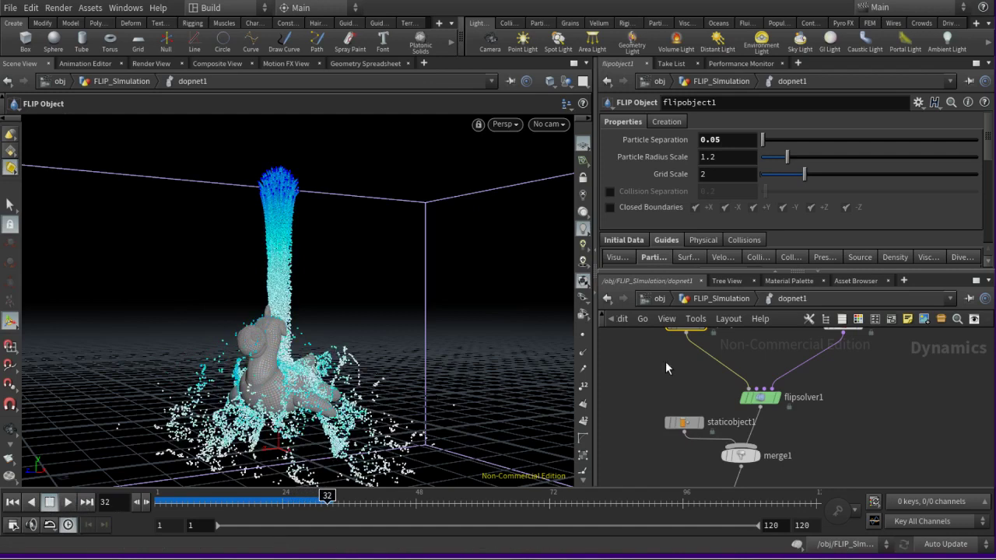
left_click(734, 299)
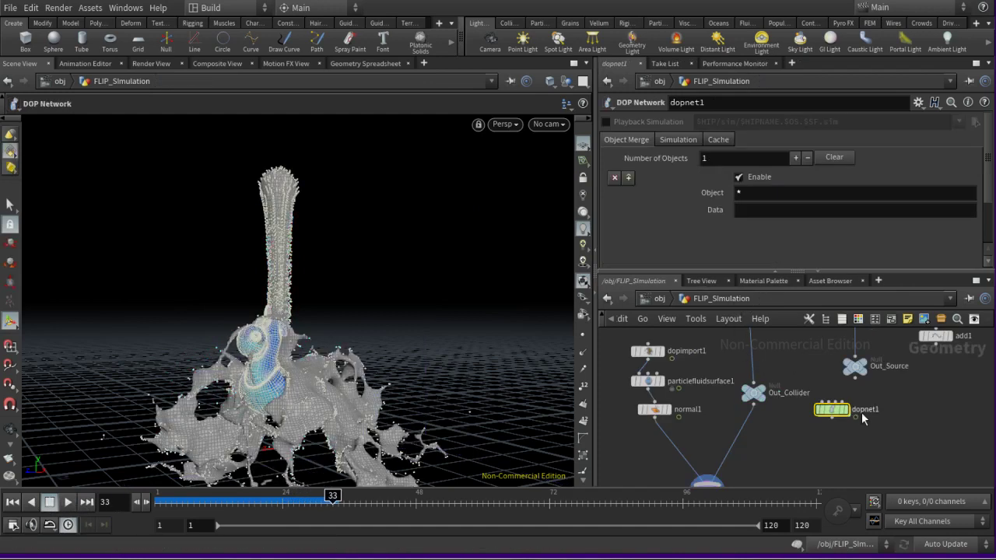
- Set particlefluidsurface1's Particle Separation to 0.05 and pull a wire from merge1's output
scroll(701, 378, "up", 3)
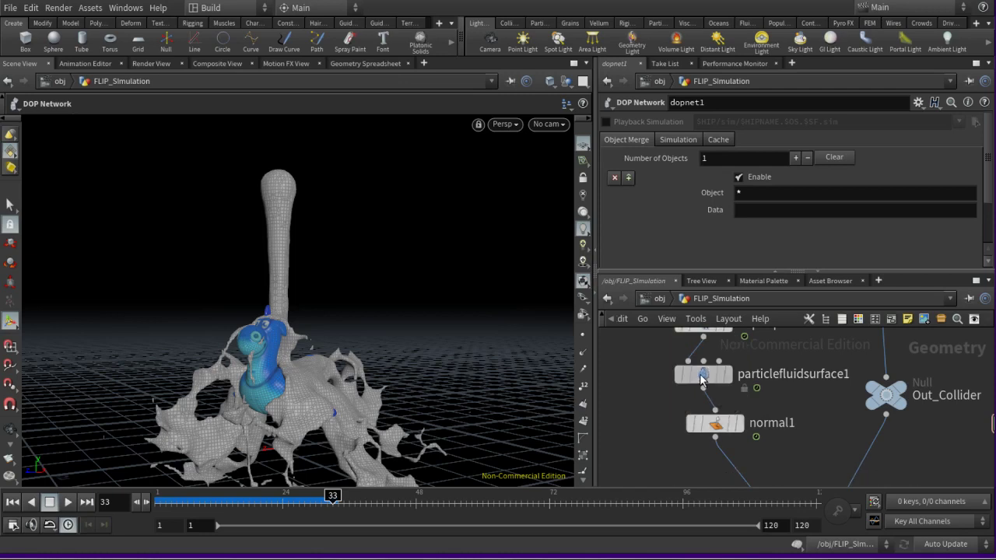
left_click(701, 378)
type("0.05")
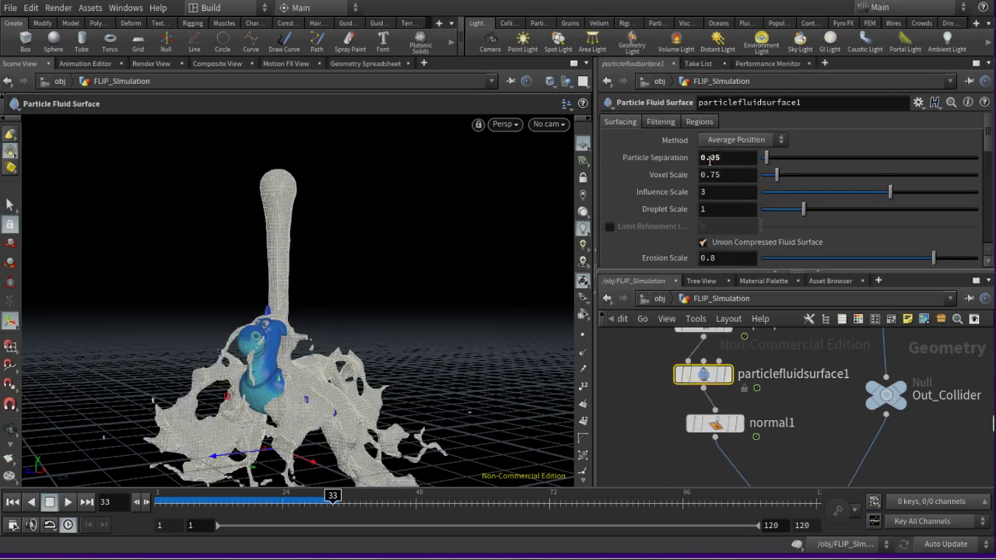
key("Return")
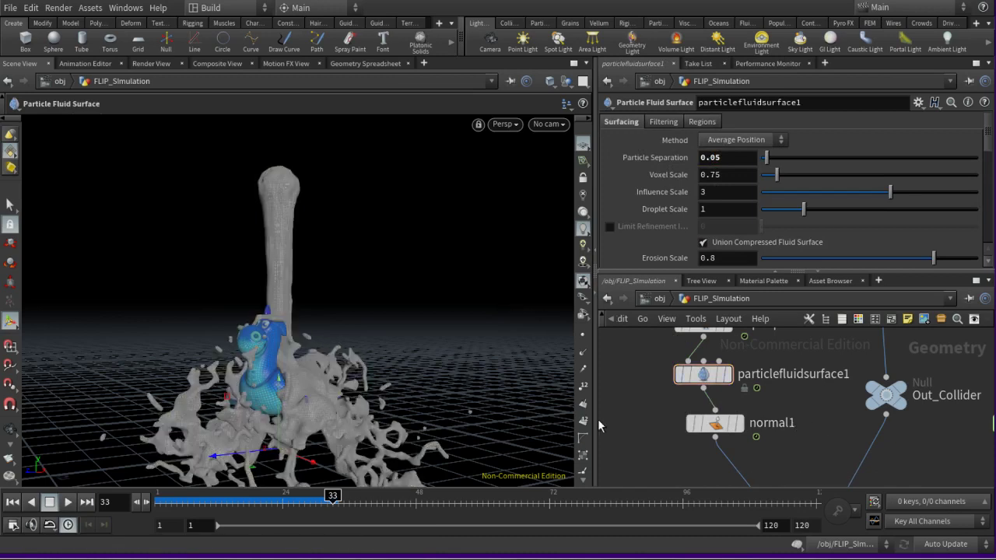
scroll(840, 437, "down", 2)
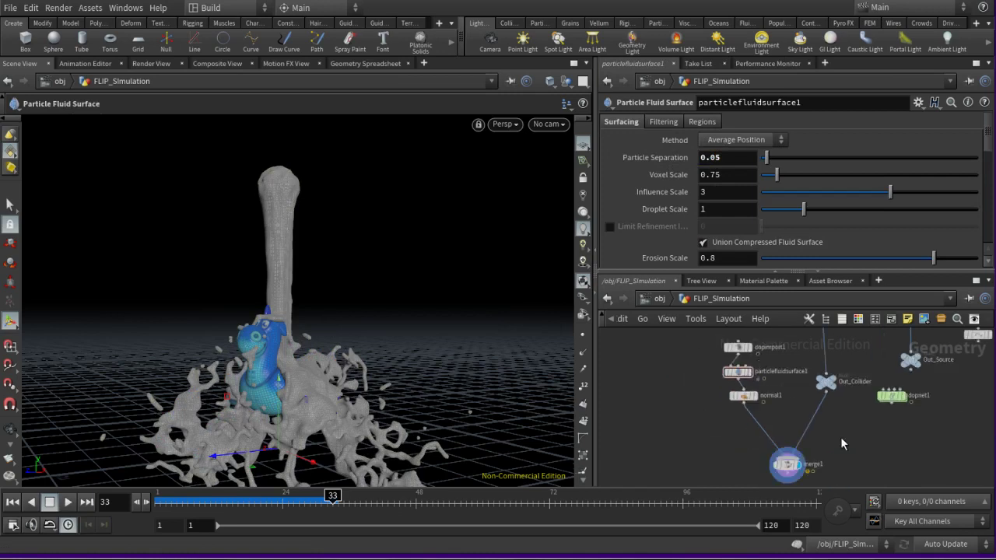
scroll(825, 436, "up", 2)
scroll(825, 435, "down", 2)
scroll(767, 420, "down", 1)
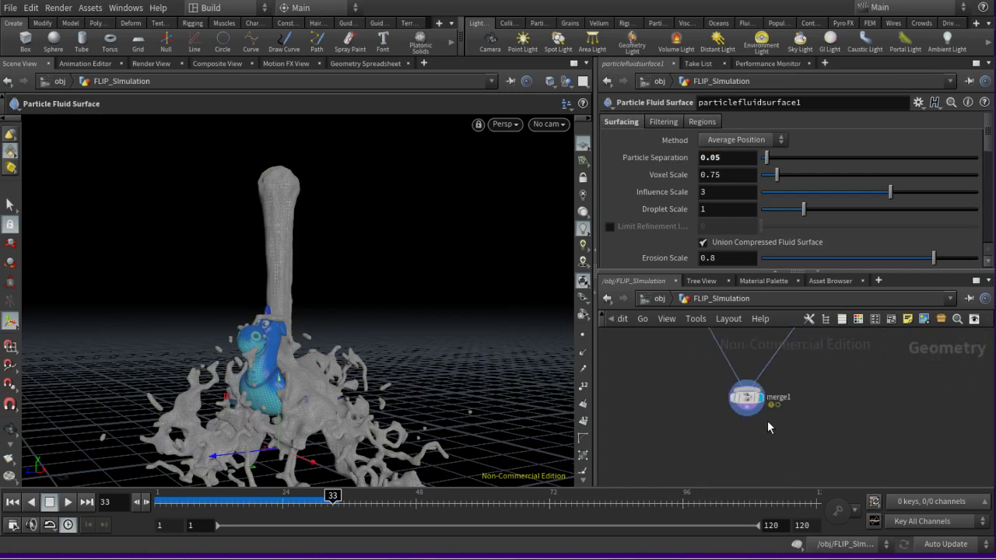
left_click(745, 406)
- Add a null after merge1 and name it Out_Render
left_click(740, 463)
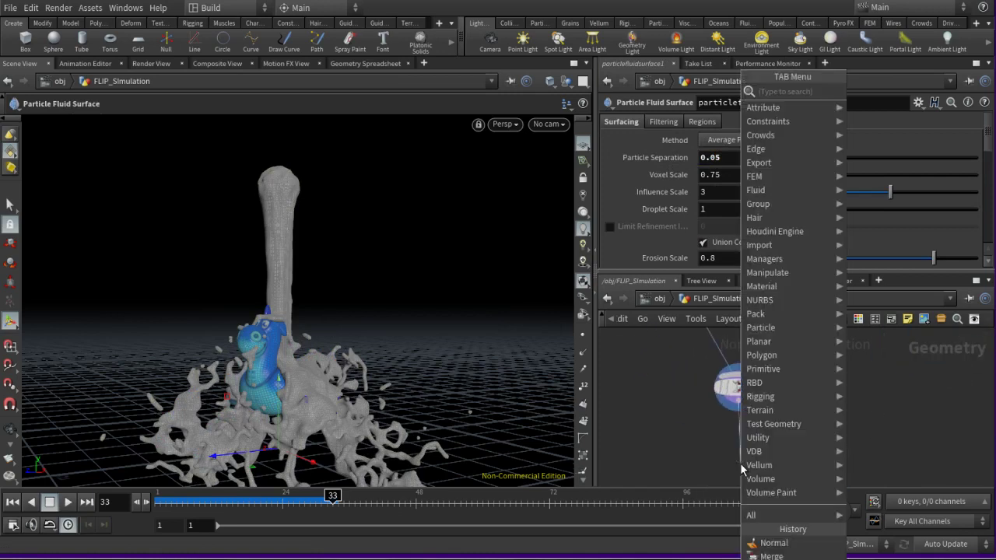
type("null")
key("Return")
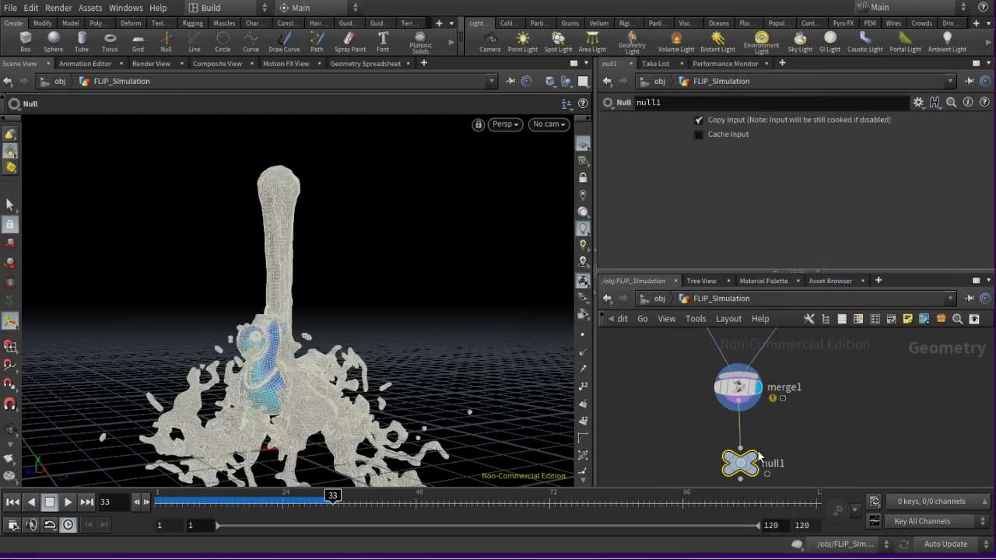
double_click(783, 463)
type("Out_Re")
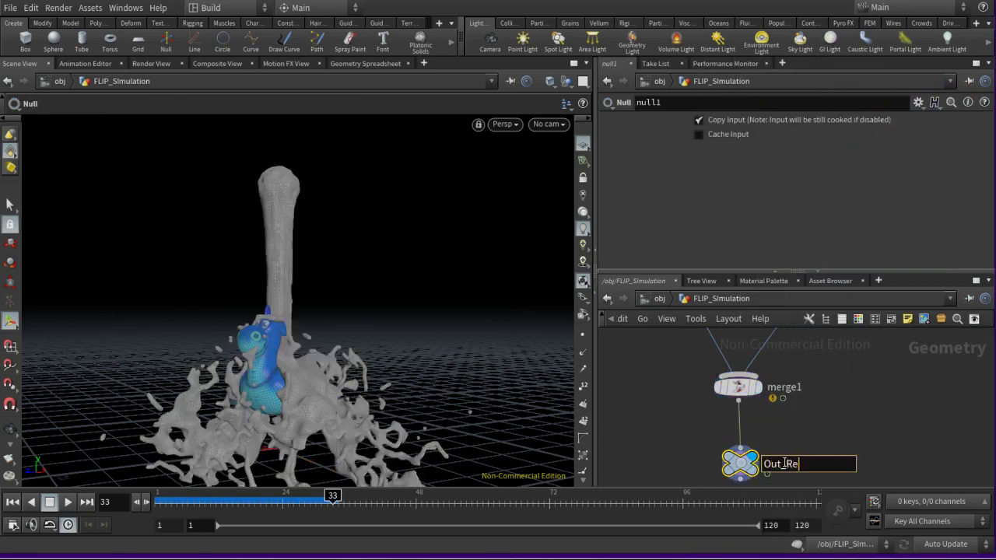
type("nder")
key("Return")
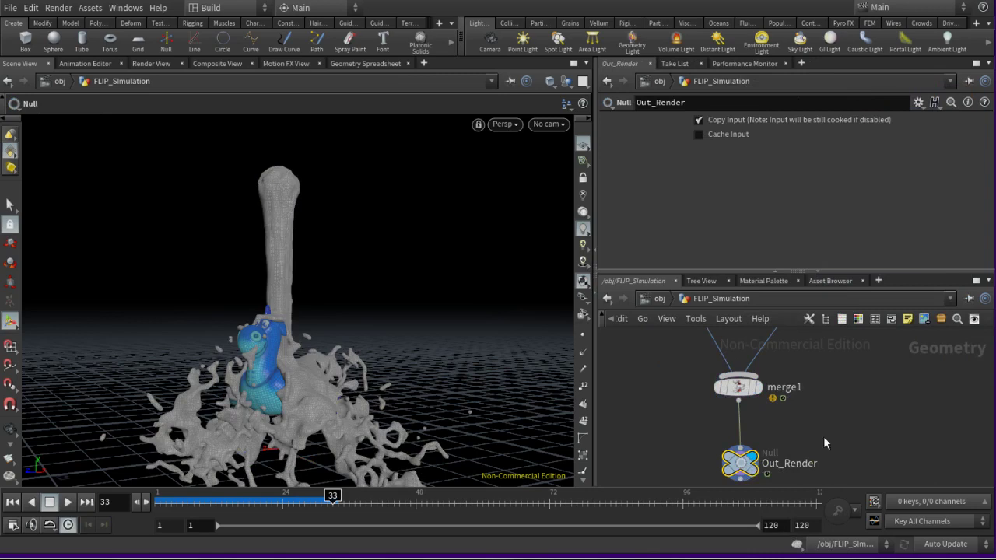
- Display add1 to show the source sphere's particle points
scroll(836, 434, "down", 2)
scroll(875, 397, "up", 2)
scroll(875, 396, "down", 3)
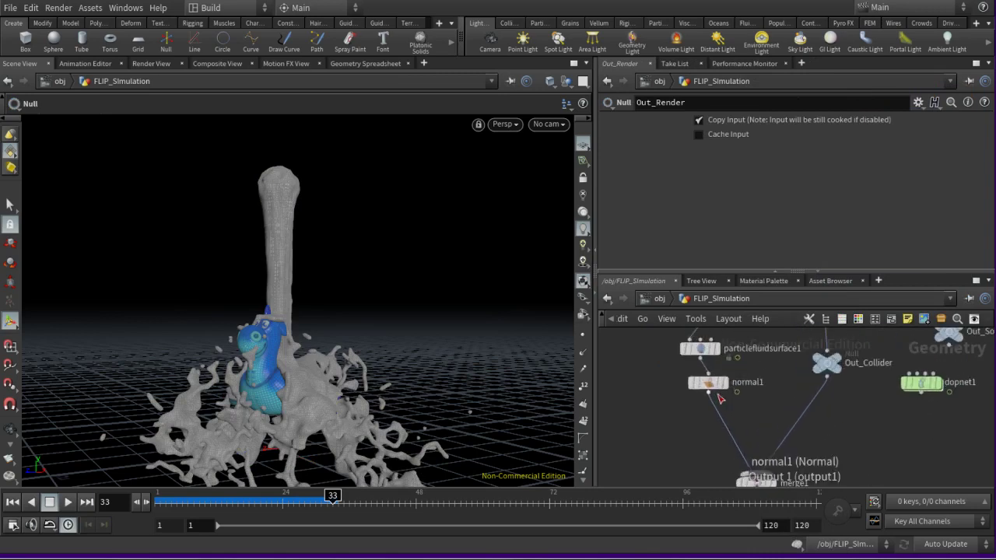
scroll(680, 410, "up", 2)
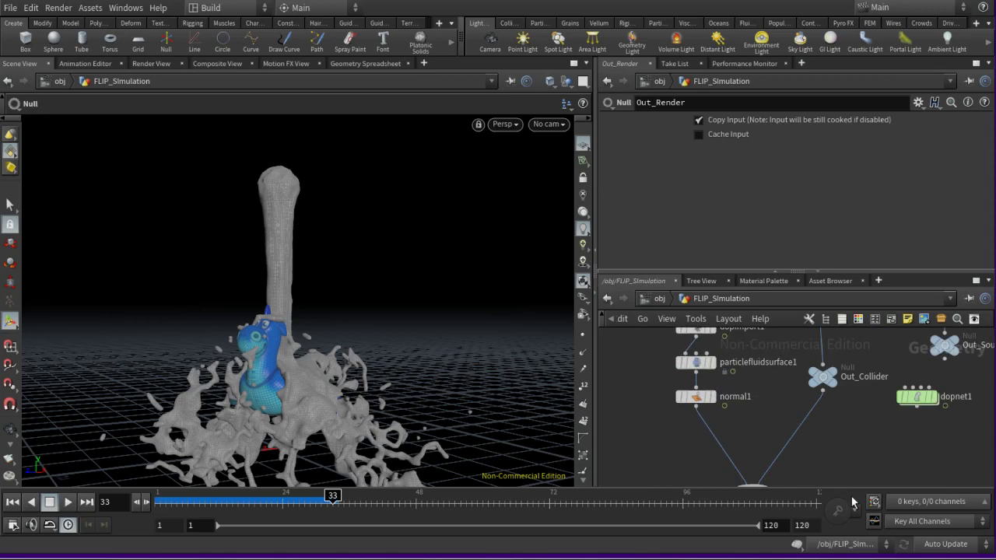
scroll(884, 388, "down", 3)
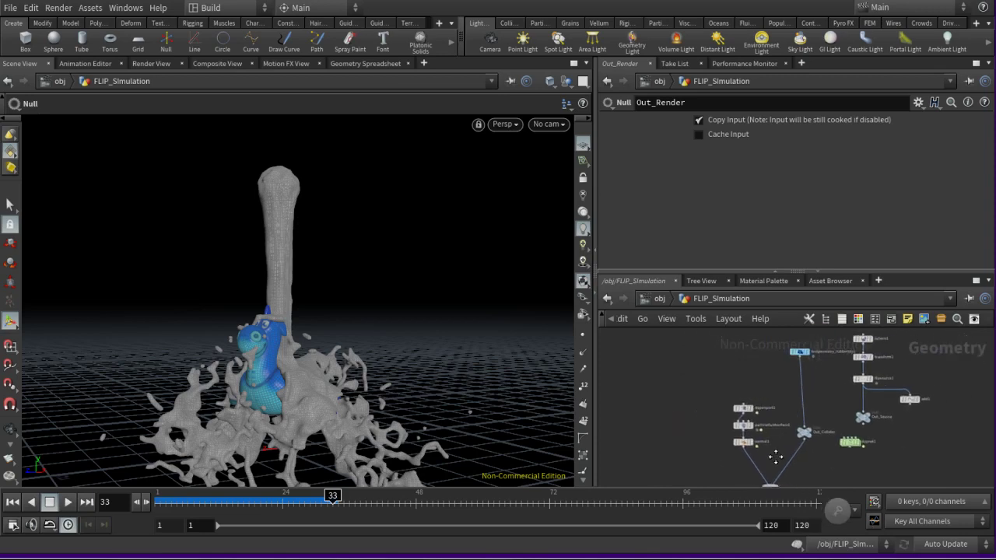
scroll(886, 416, "up", 4)
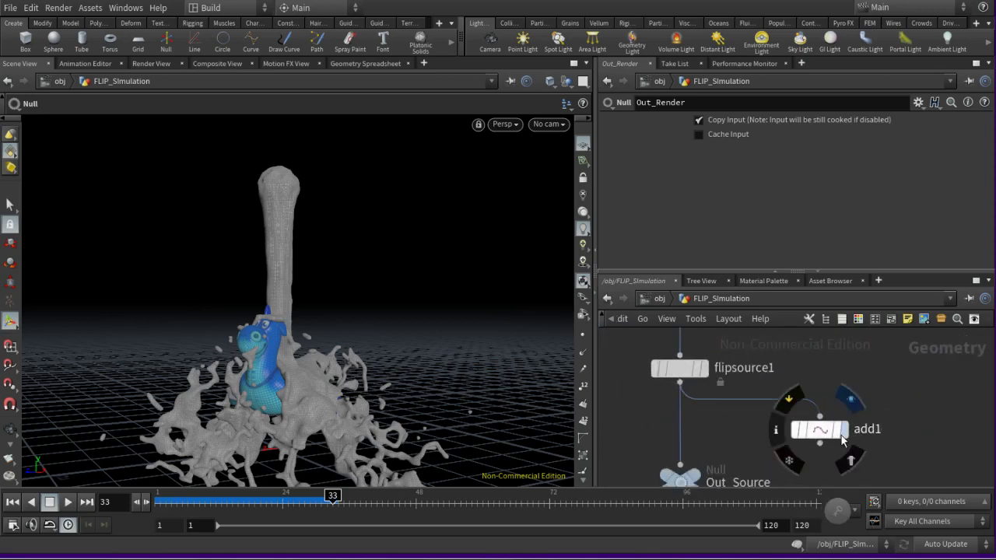
left_click(823, 431)
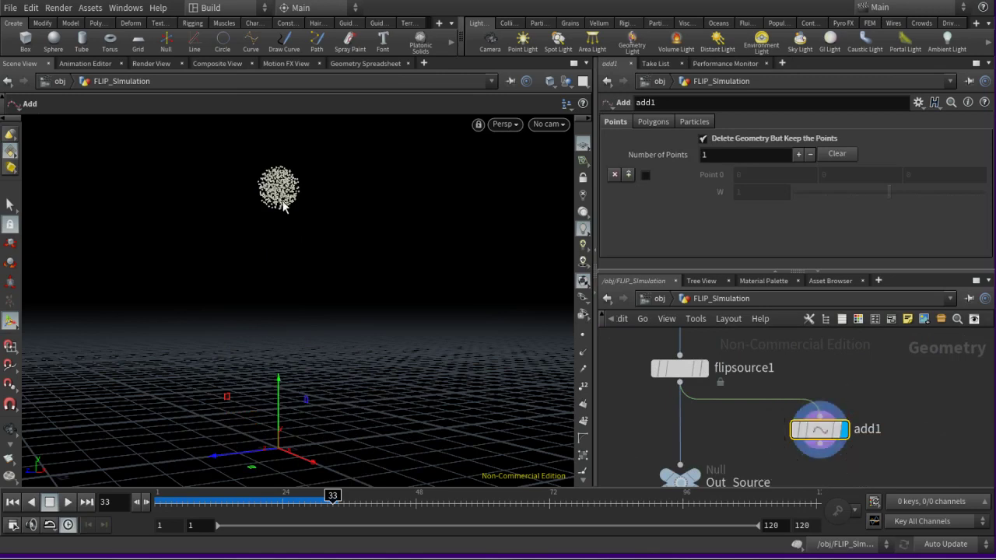
scroll(871, 451, "down", 5)
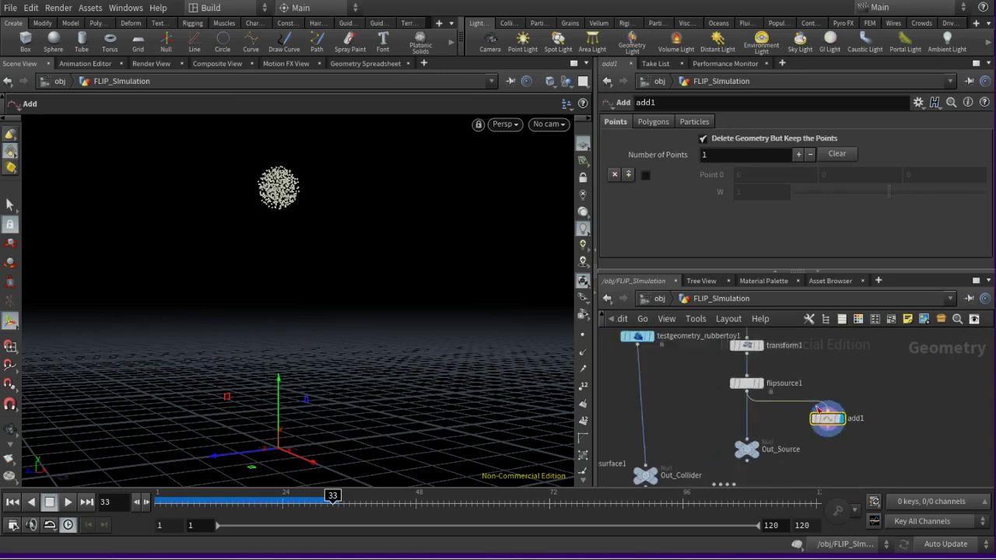
scroll(739, 381, "up", 4)
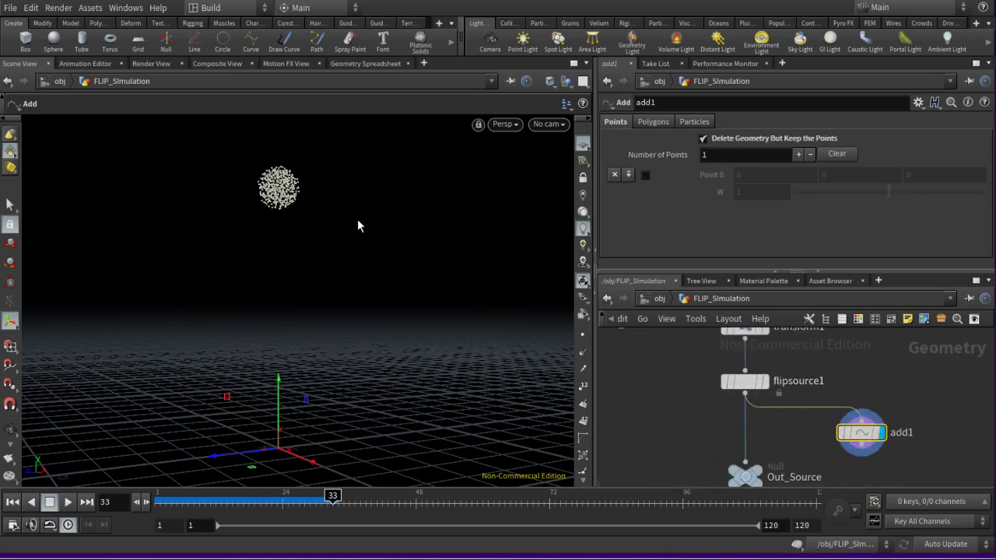
scroll(813, 438, "down", 3)
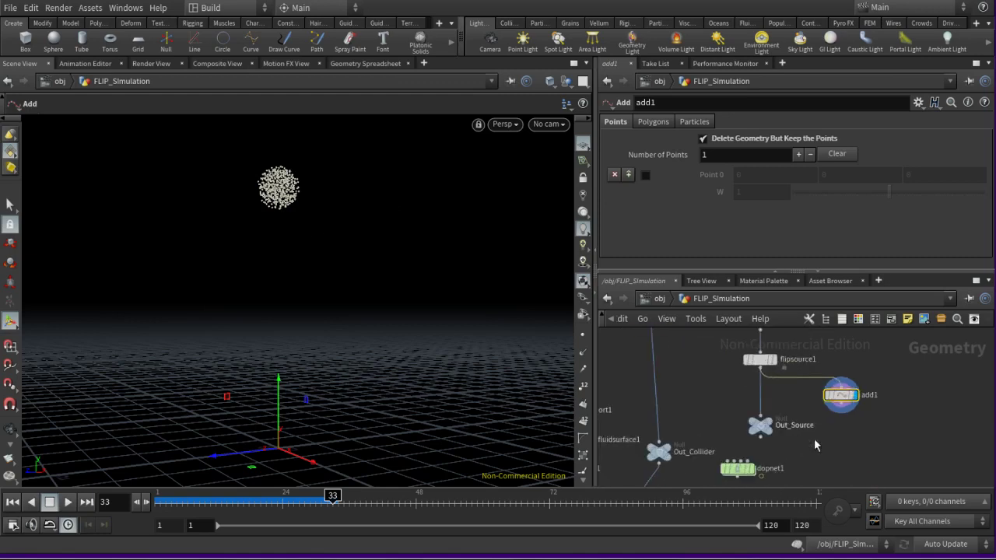
scroll(793, 446, "up", 3)
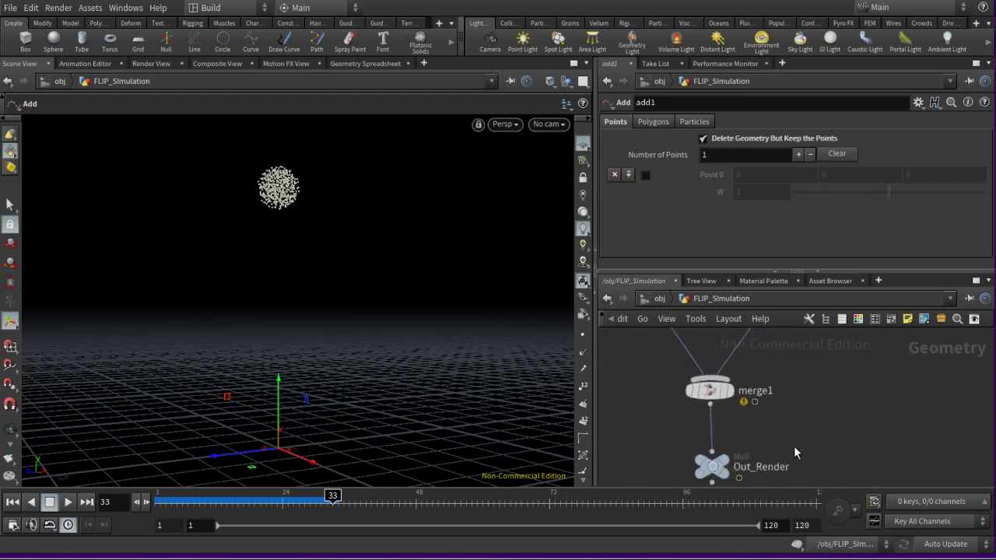